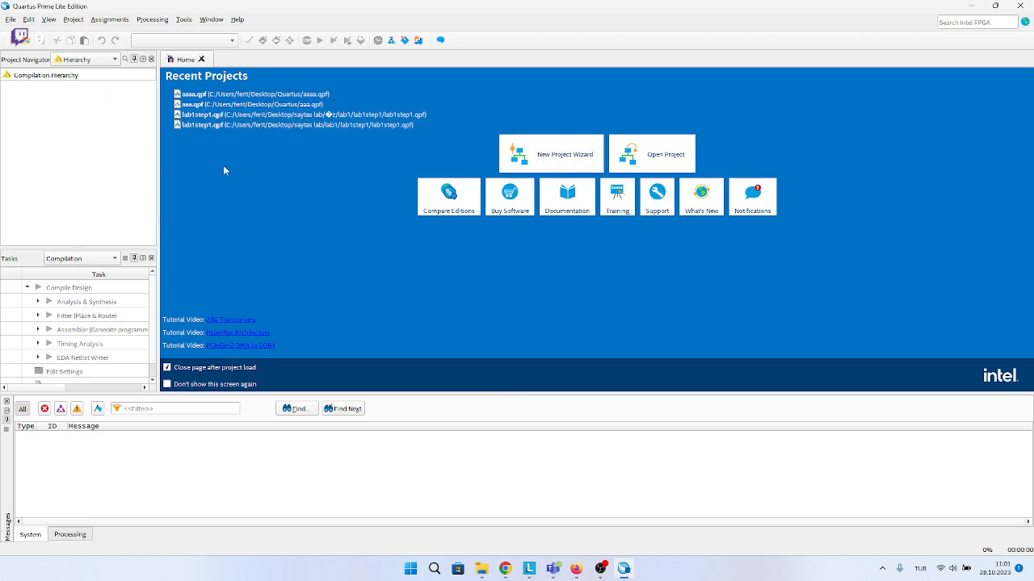
# Start a new project with the wizard and set its working directory to the Quartus folder on the desktop.
pyautogui.click(12, 20)
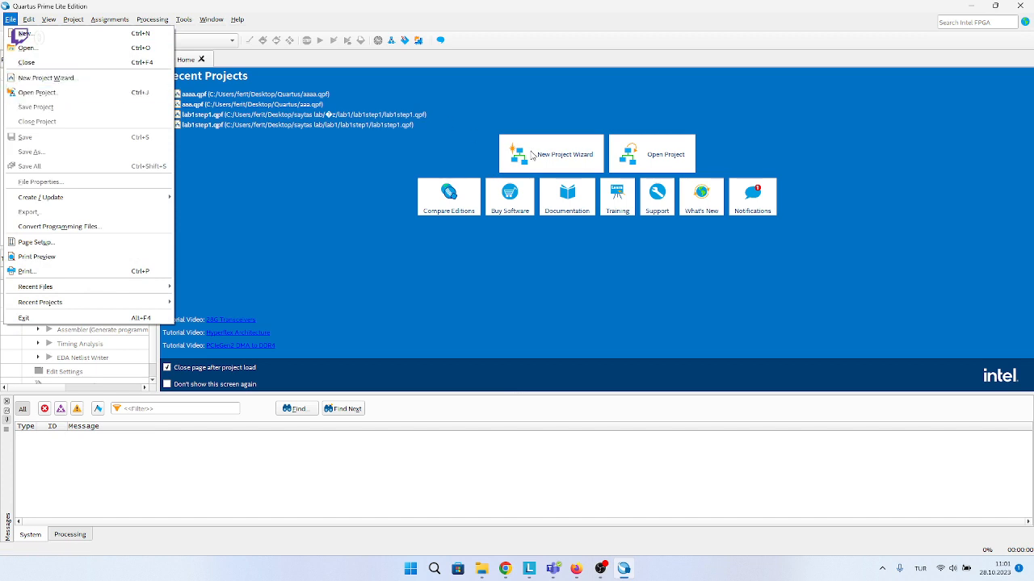
pyautogui.click(517, 129)
pyautogui.click(644, 236)
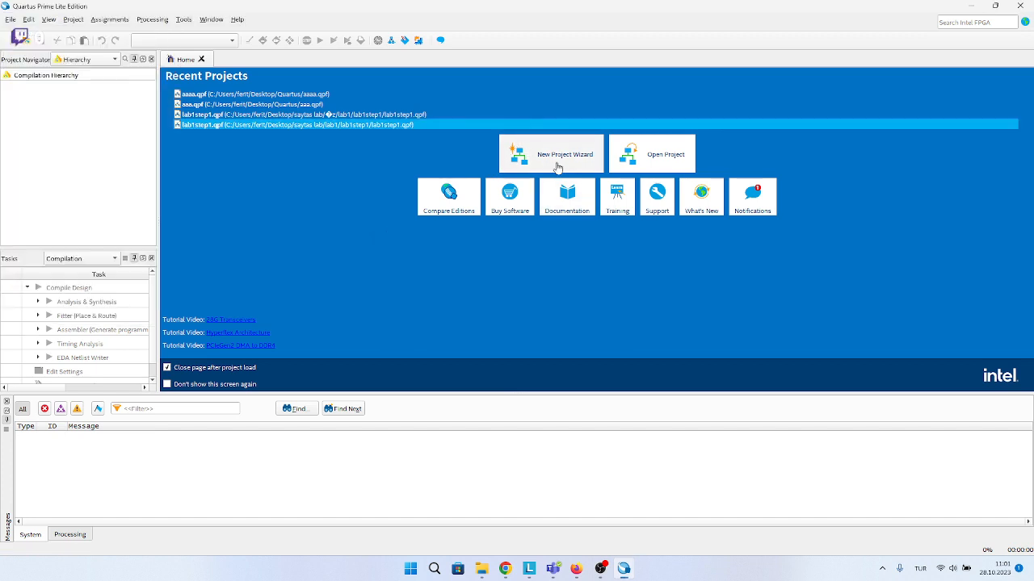
pyautogui.click(556, 167)
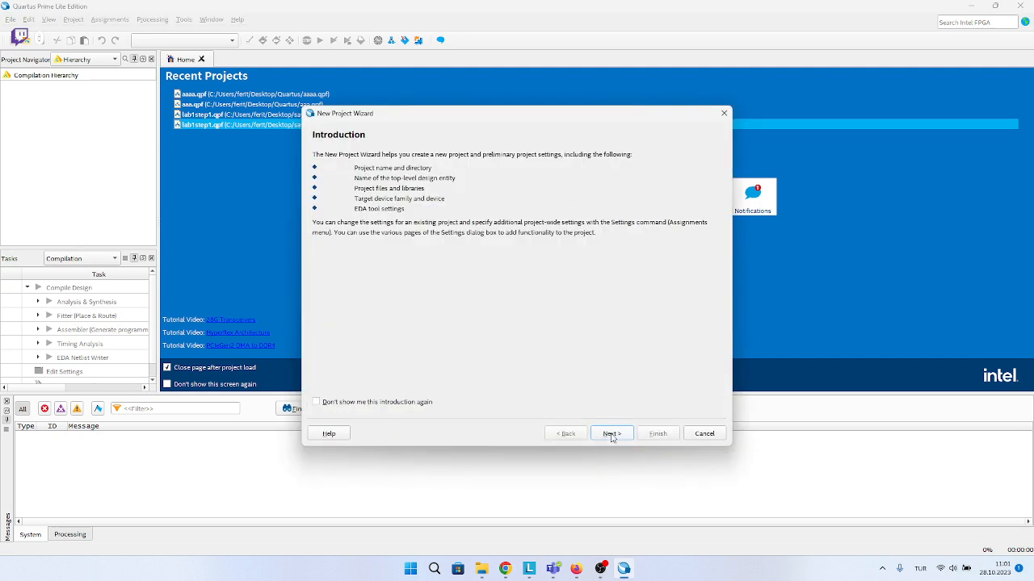
pyautogui.click(612, 435)
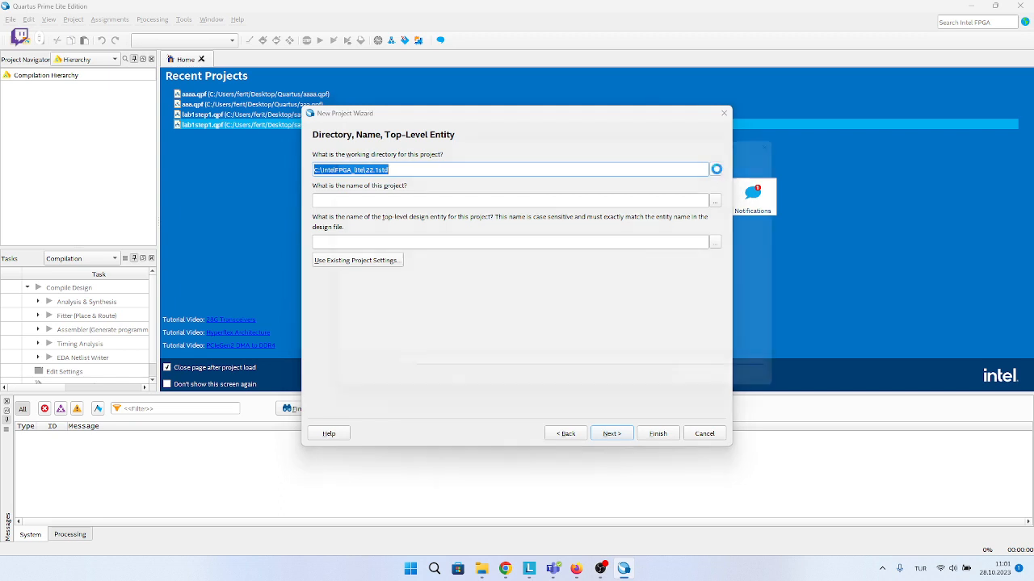
pyautogui.click(715, 170)
pyautogui.click(338, 251)
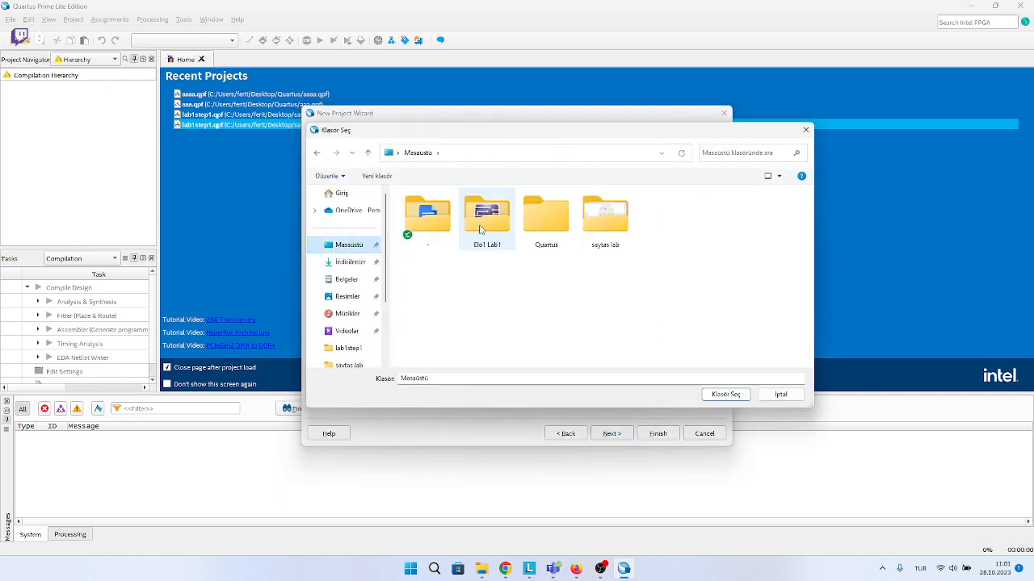
pyautogui.click(546, 216)
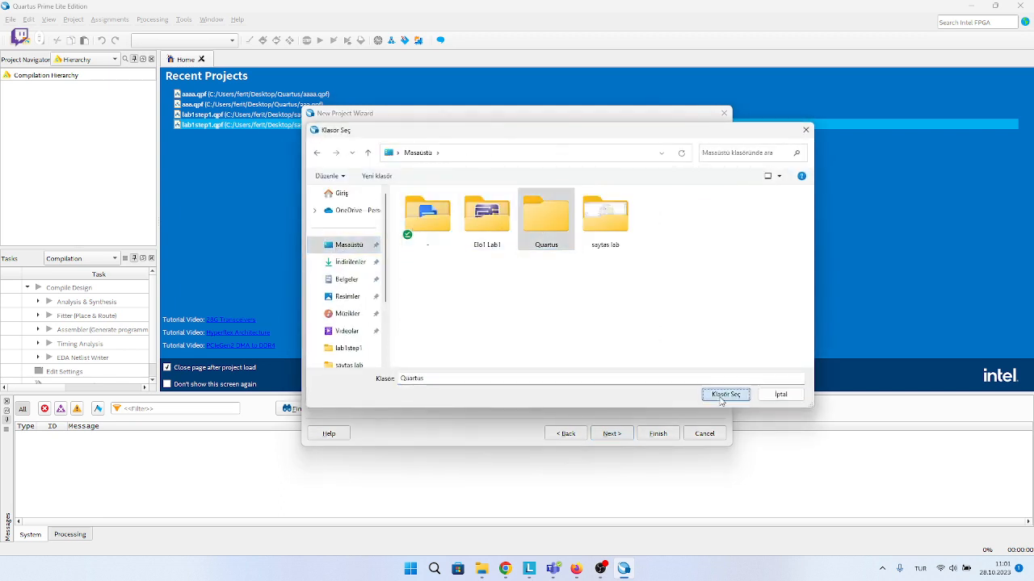
pyautogui.click(725, 394)
# Name the project and its top-level entity aaaa, keeping it an empty project without added files.
pyautogui.click(376, 201)
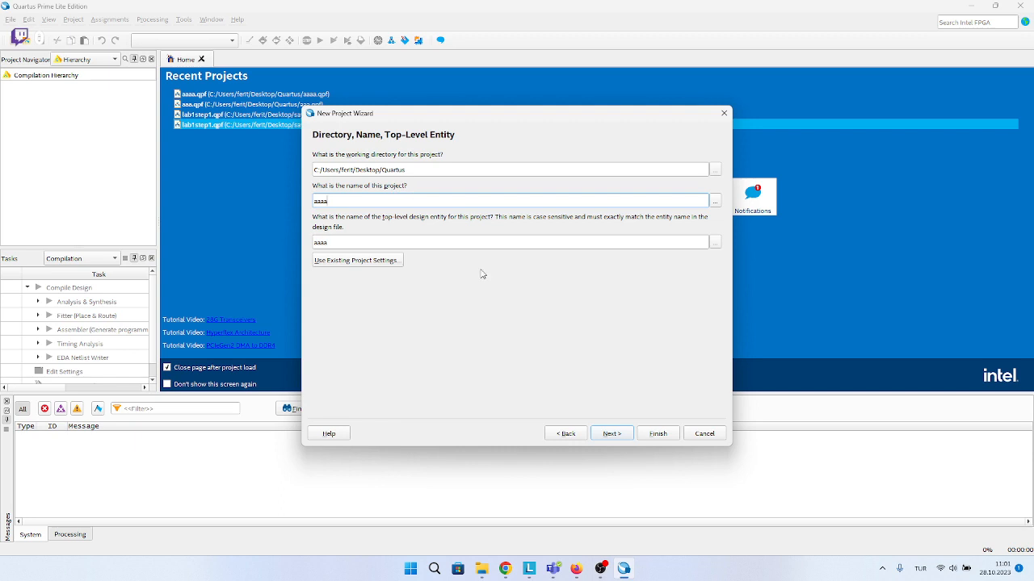
pyautogui.click(604, 435)
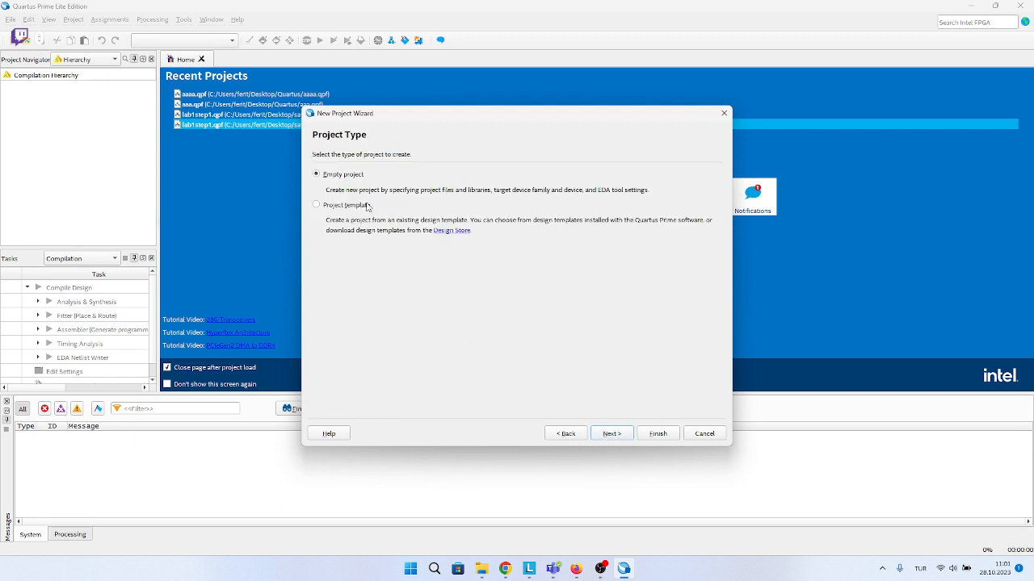
pyautogui.click(610, 436)
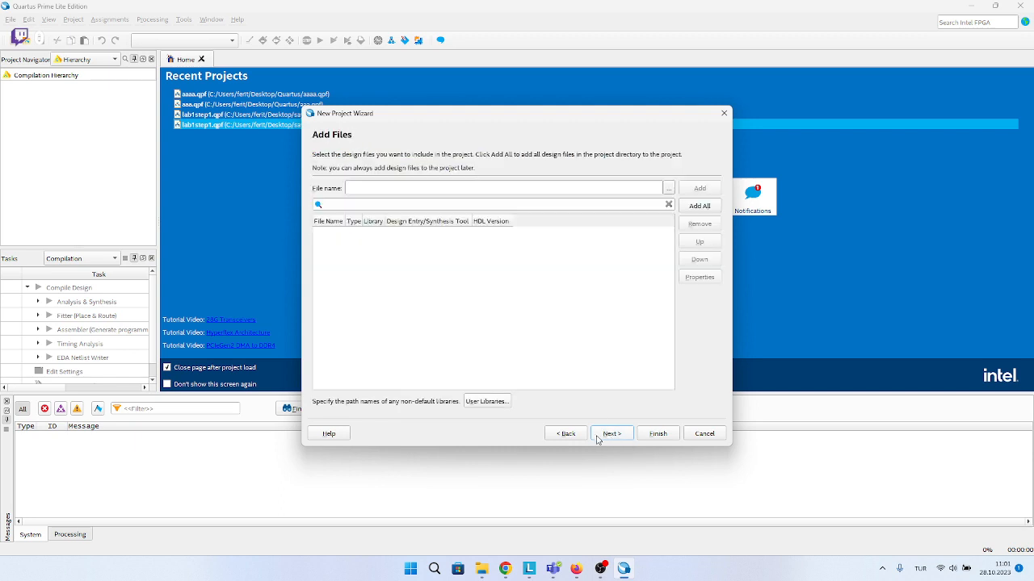
pyautogui.click(611, 436)
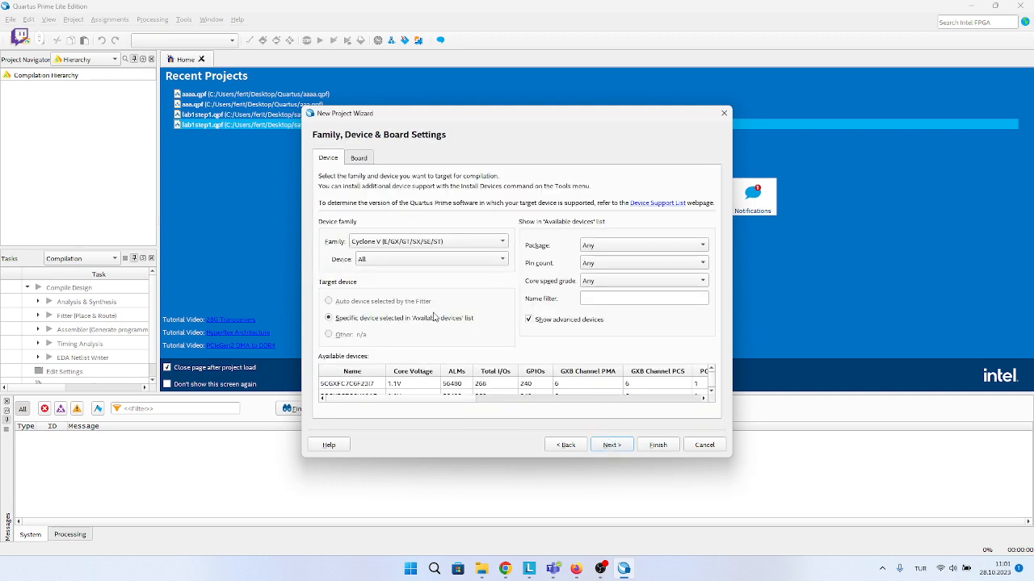
# Target the MAX 10 DE10 - Lite board from the MAX 10 family, without creating a top-level design file.
pyautogui.click(352, 162)
pyautogui.click(369, 199)
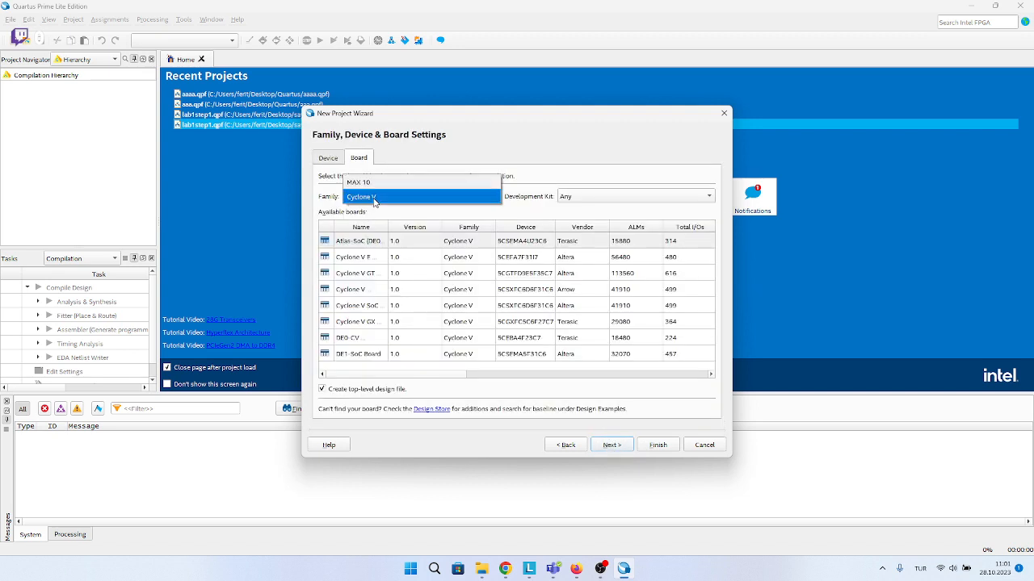
pyautogui.click(364, 185)
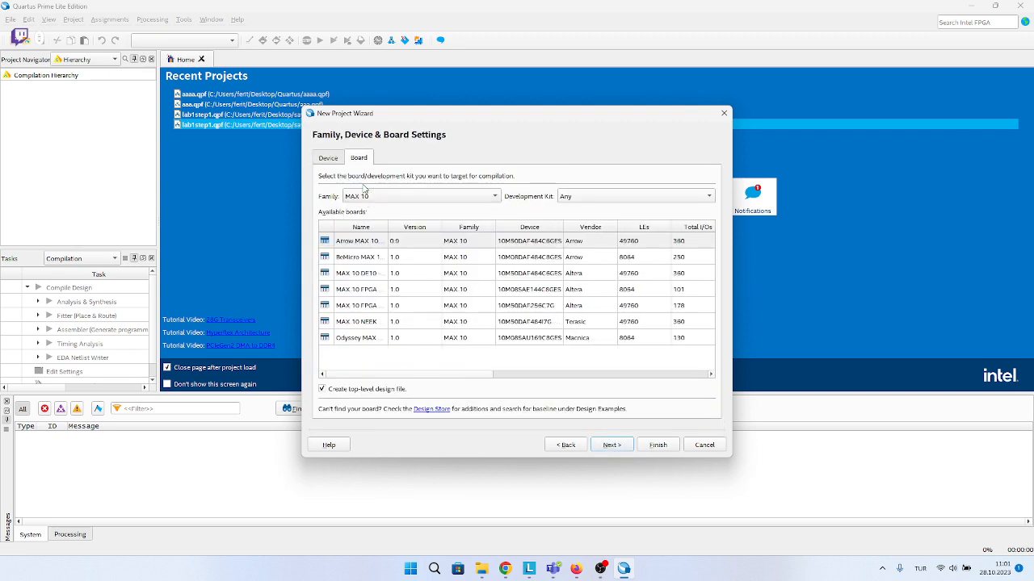
pyautogui.click(583, 202)
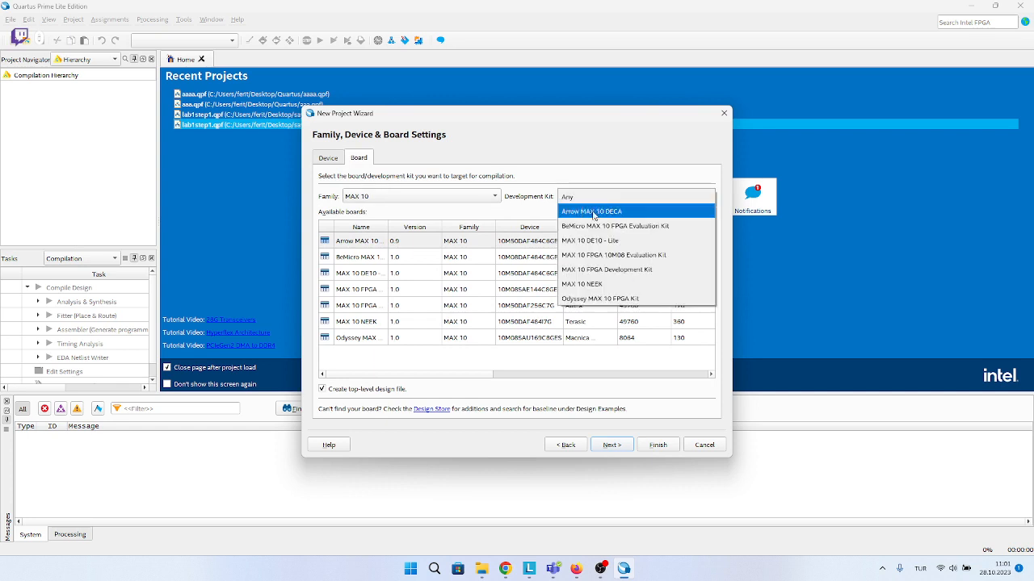
pyautogui.click(596, 242)
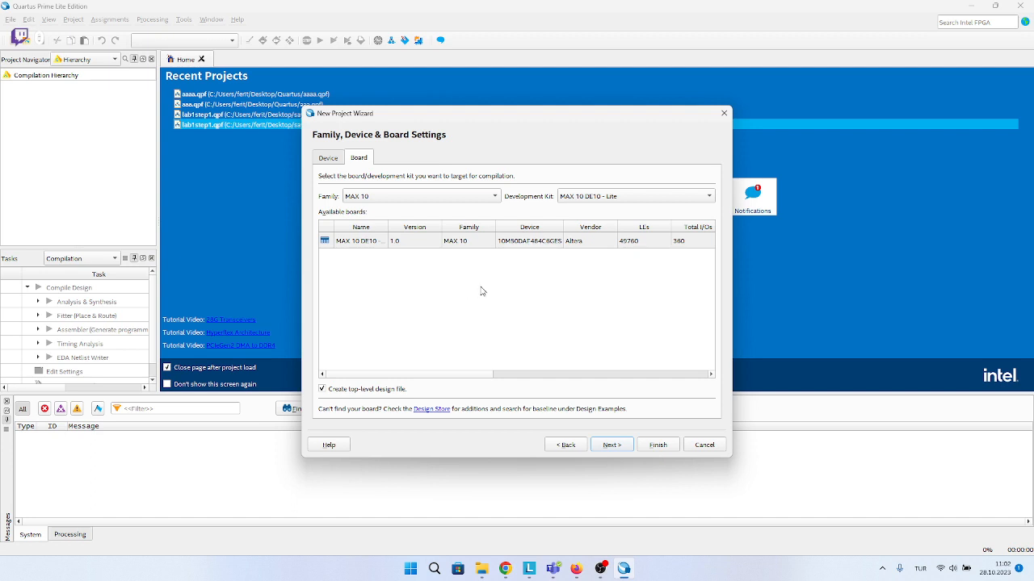
pyautogui.click(389, 243)
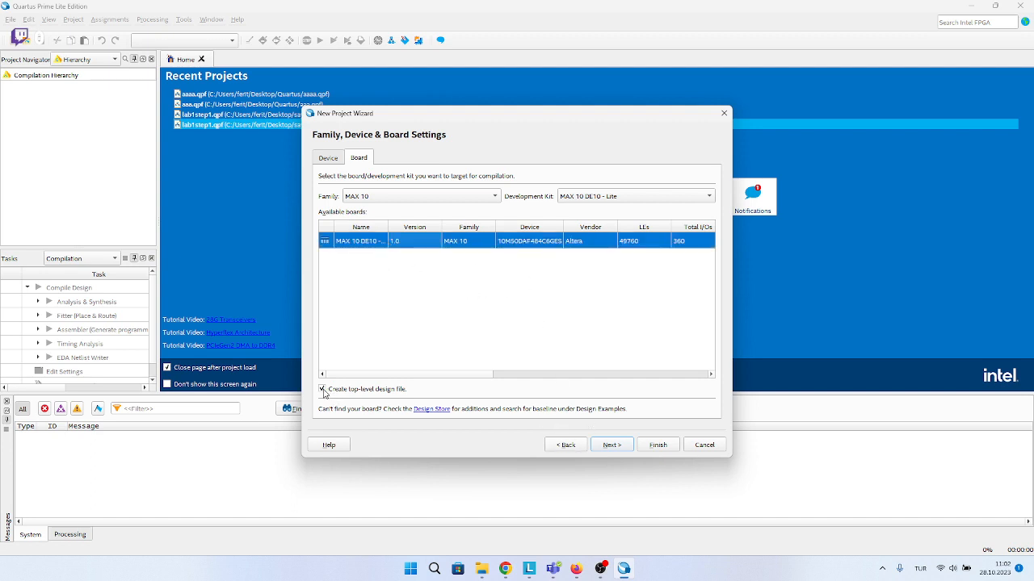
pyautogui.click(323, 390)
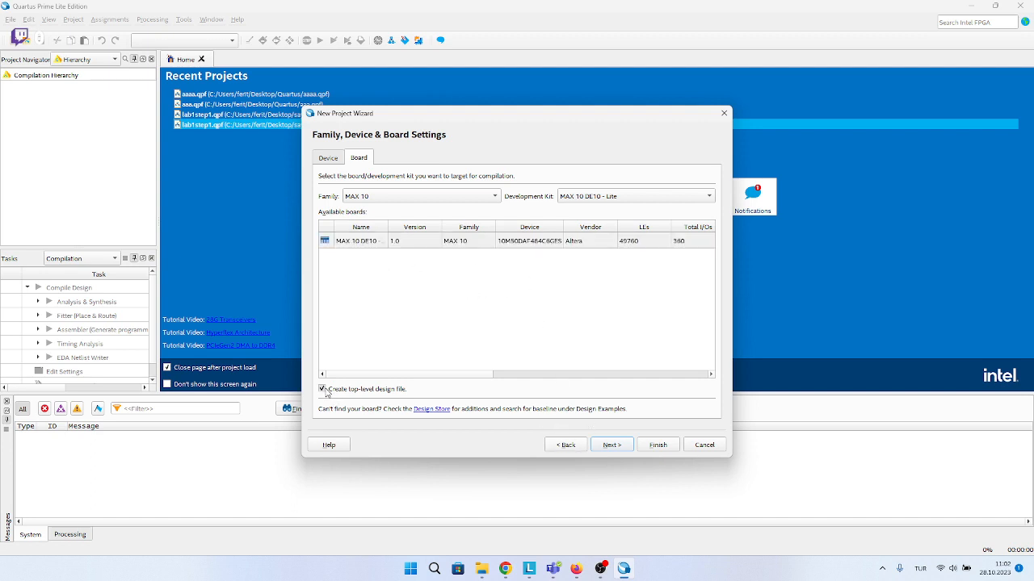
pyautogui.click(619, 447)
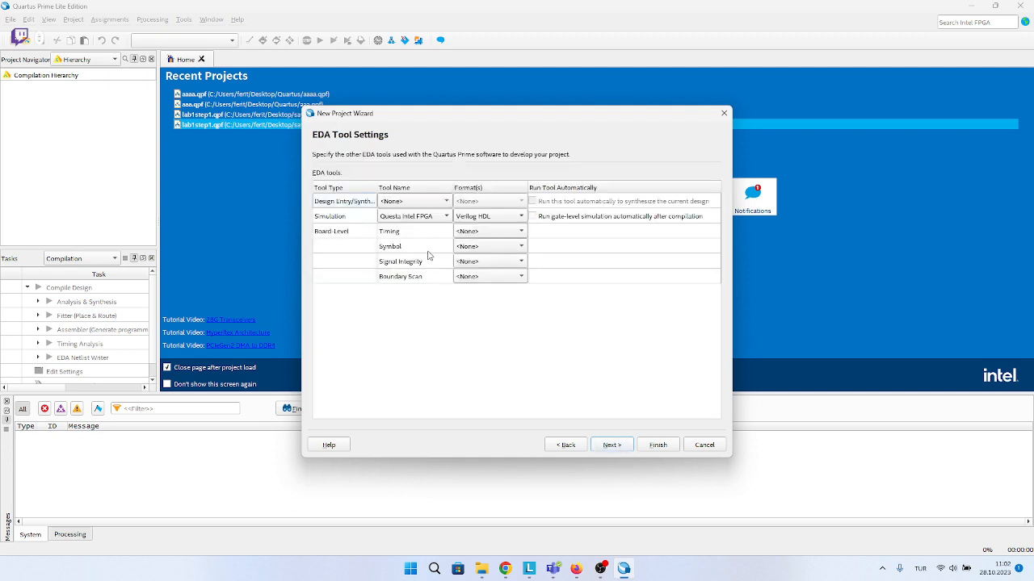
# Set the simulation tool to <None> and finish creating the project, accepting it as a trusted source.
pyautogui.click(410, 218)
pyautogui.click(412, 143)
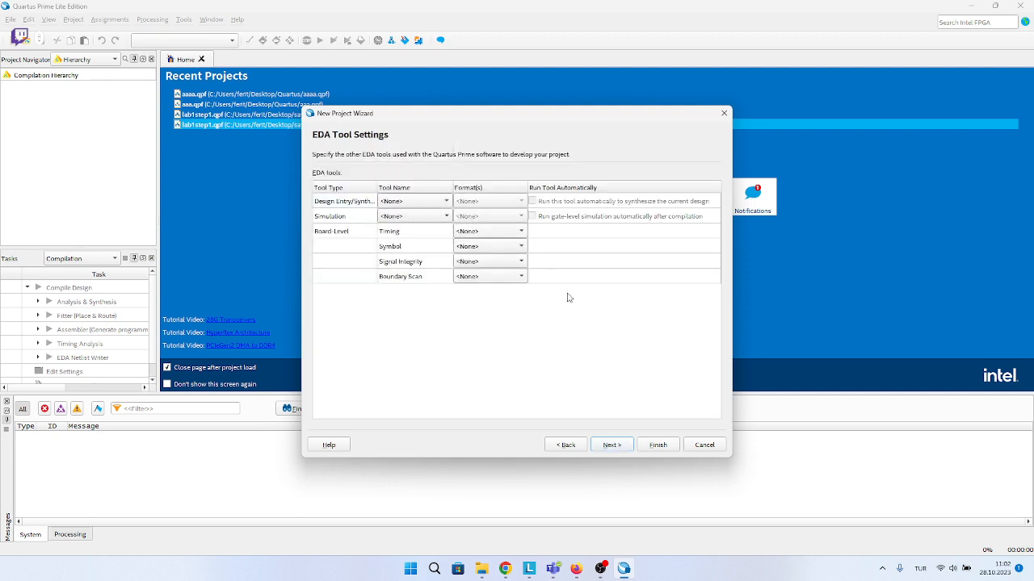
pyautogui.click(612, 446)
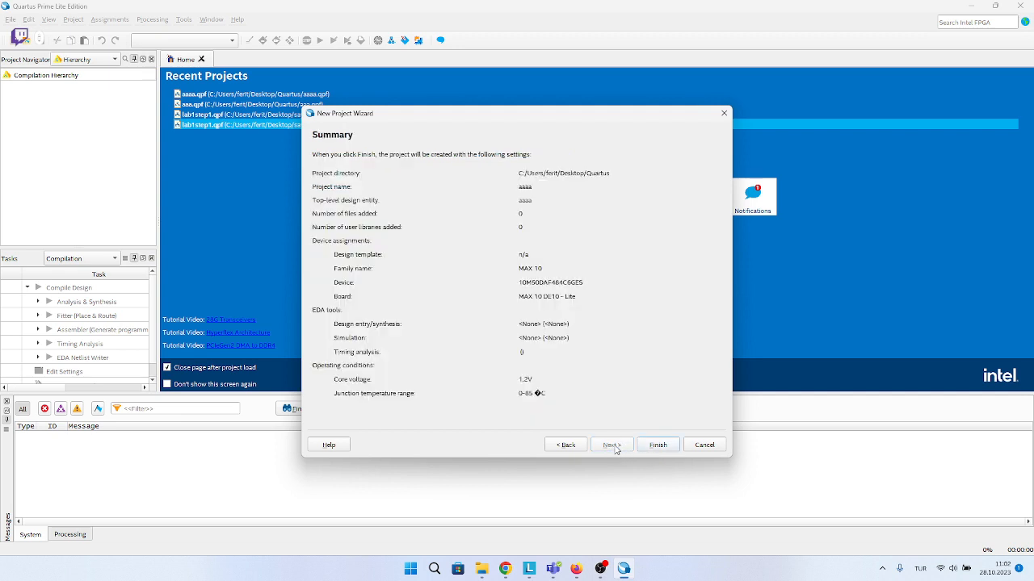
pyautogui.click(657, 446)
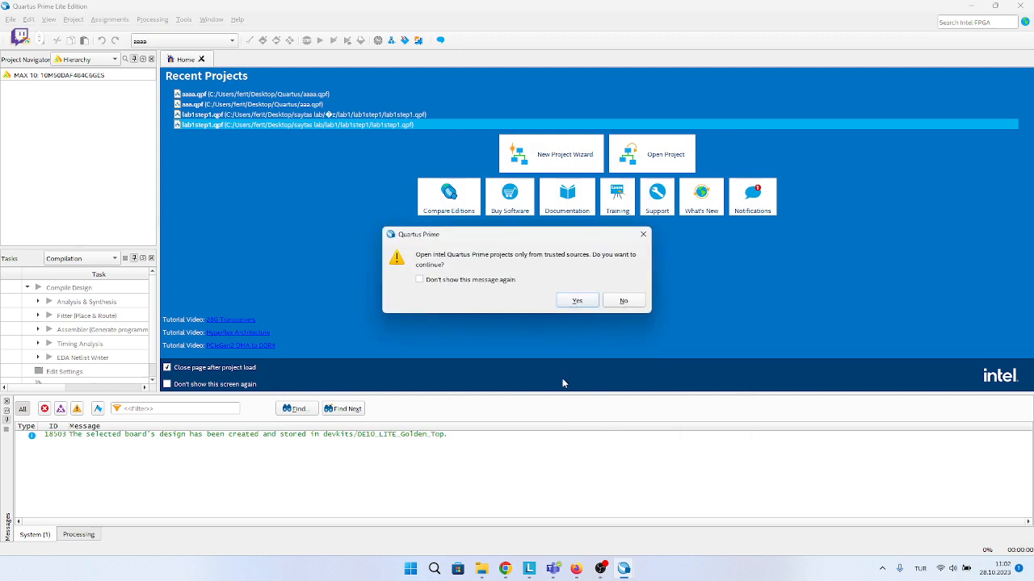
pyautogui.click(575, 300)
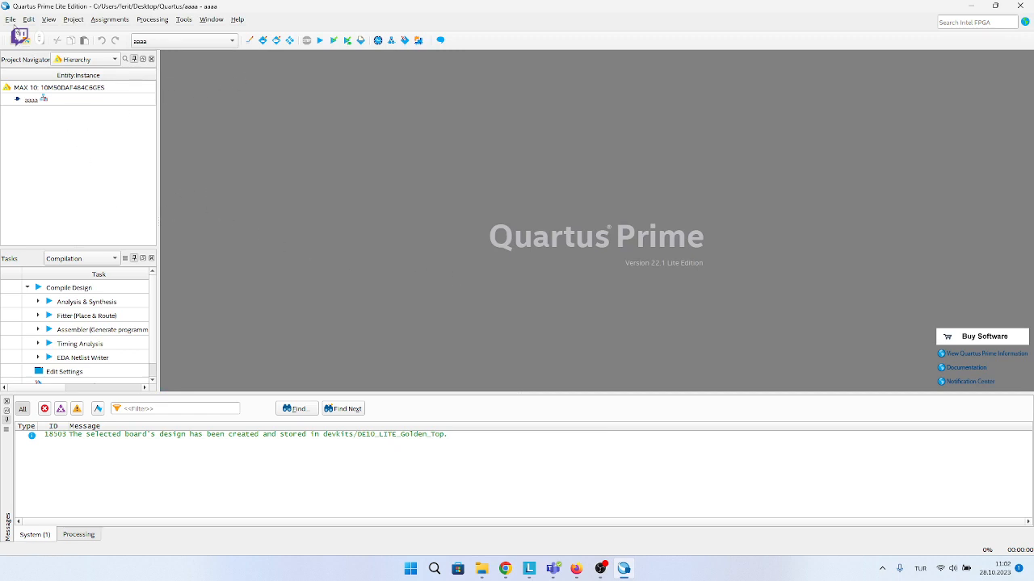
# Create a new Block Diagram/Schematic File in the project.
pyautogui.click(11, 19)
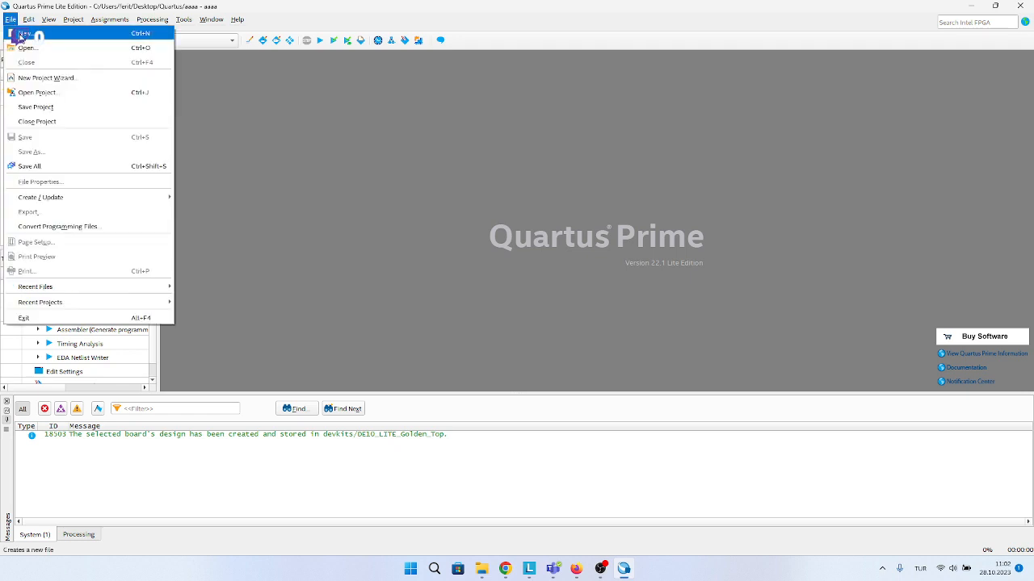
pyautogui.click(22, 35)
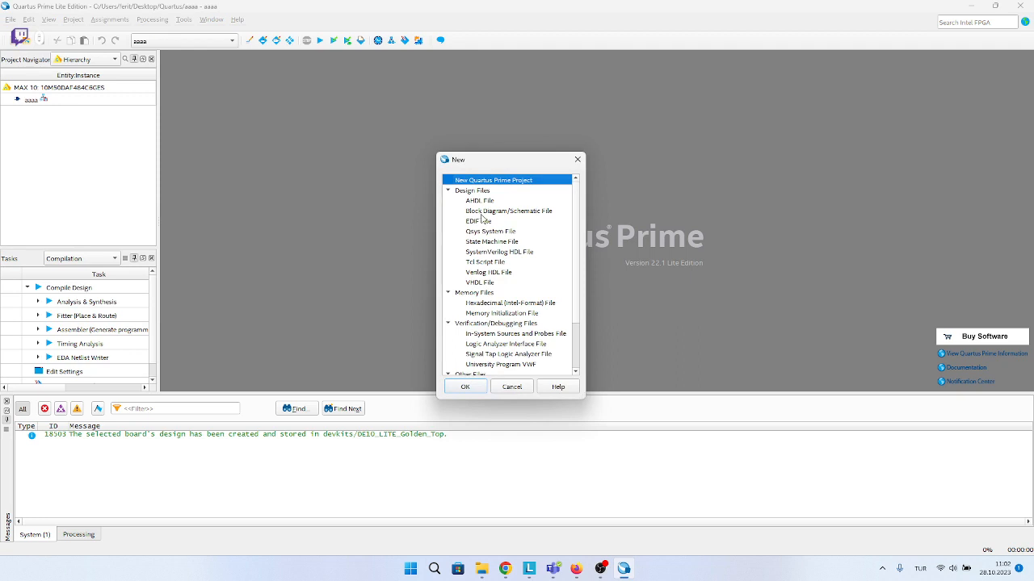
pyautogui.click(504, 212)
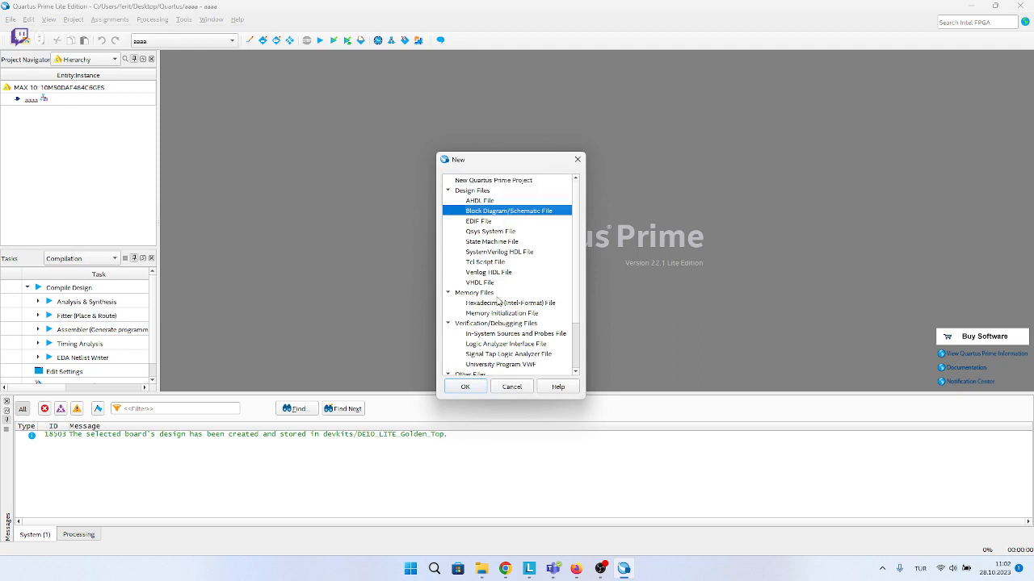
pyautogui.click(465, 388)
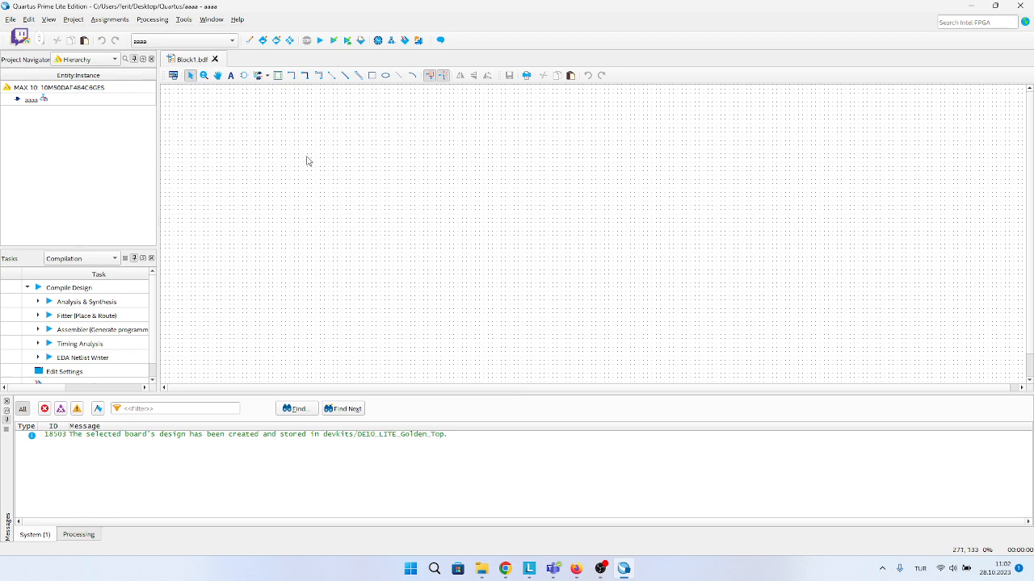
pyautogui.rightClick(367, 181)
pyautogui.moveTo(404, 275)
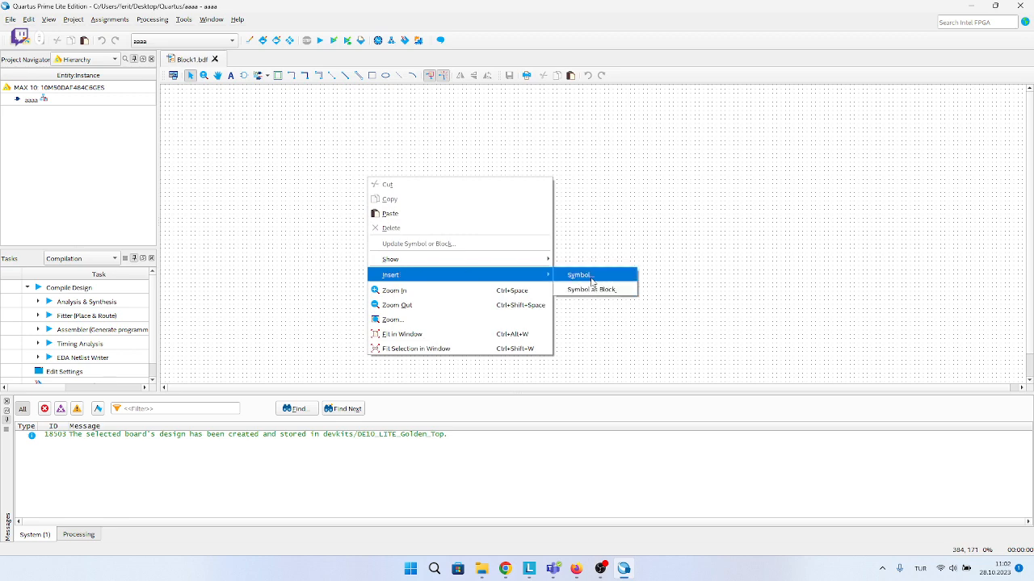
pyautogui.click(327, 188)
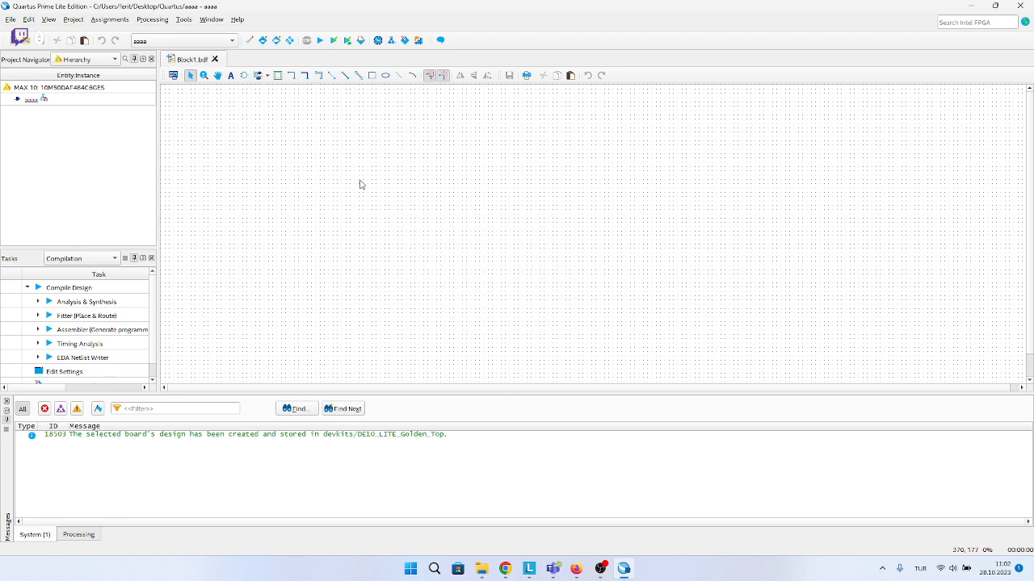
# Insert an and2 gate from the logic folder of the primitives library into the upper part of the schematic.
pyautogui.doubleClick(359, 184)
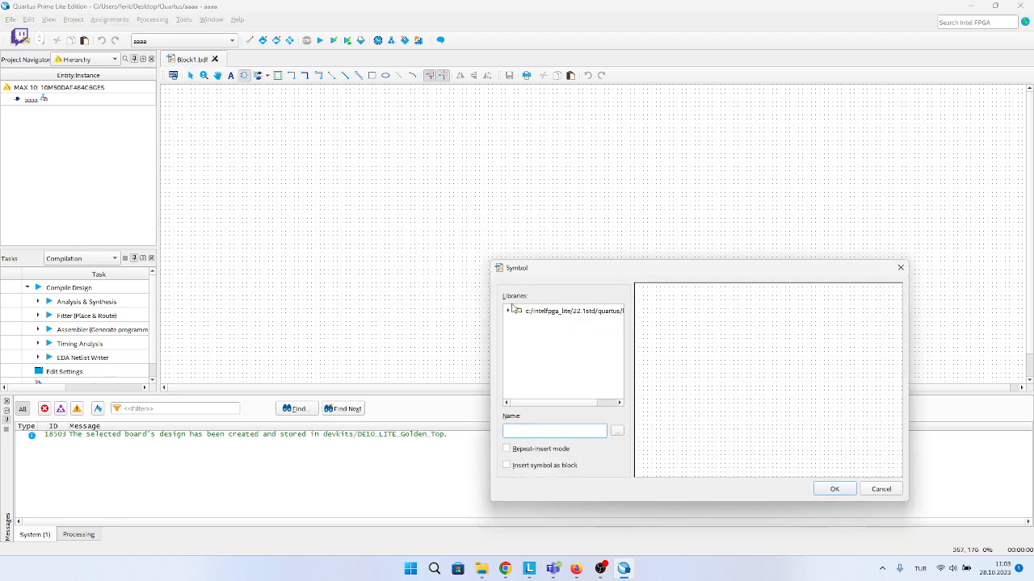
pyautogui.moveTo(529, 273); pyautogui.dragTo(456, 174)
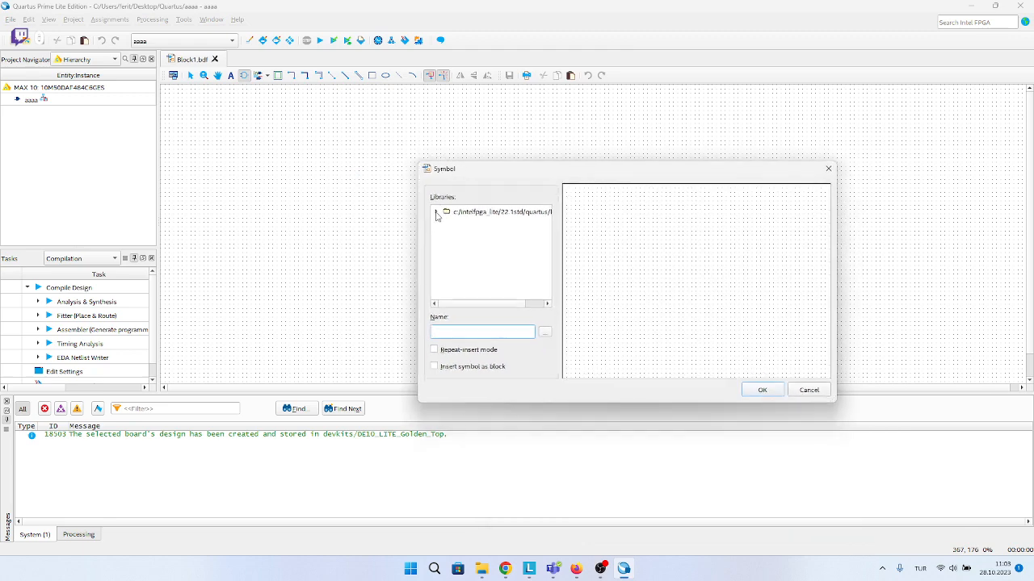
pyautogui.click(436, 213)
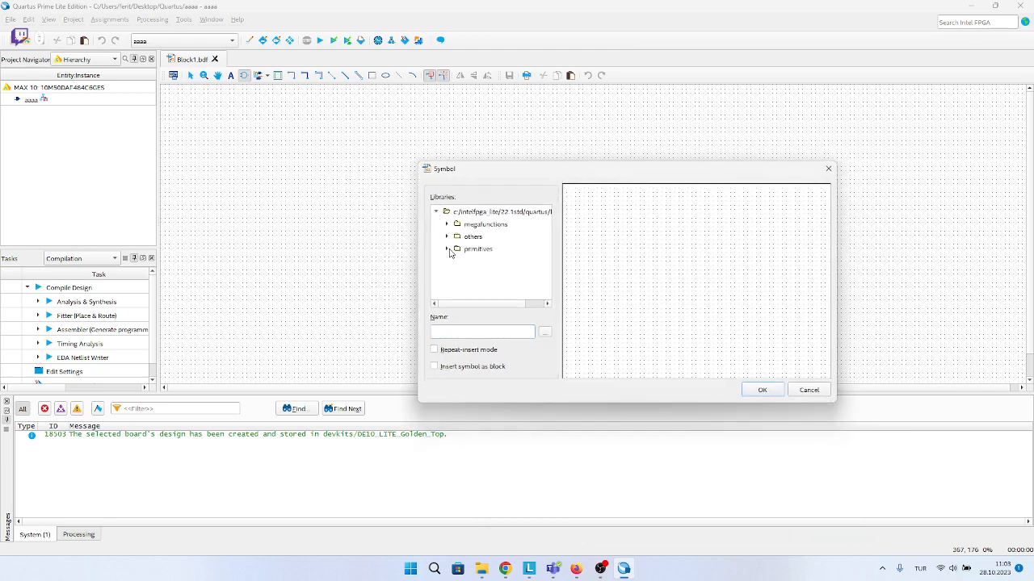
pyautogui.click(447, 249)
pyautogui.scroll(-1, 452, 258)
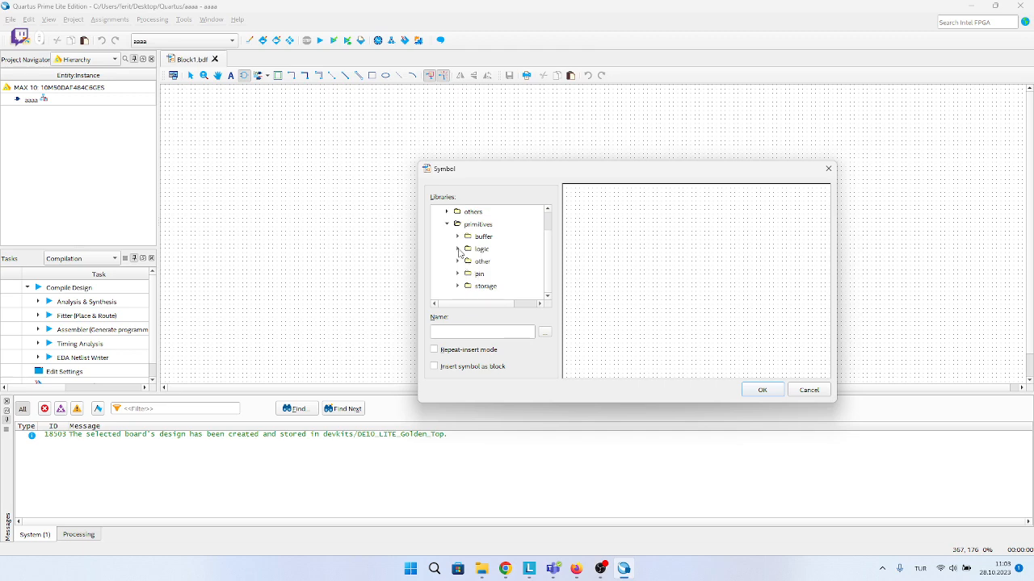
pyautogui.click(458, 249)
pyautogui.scroll(-1, 498, 273)
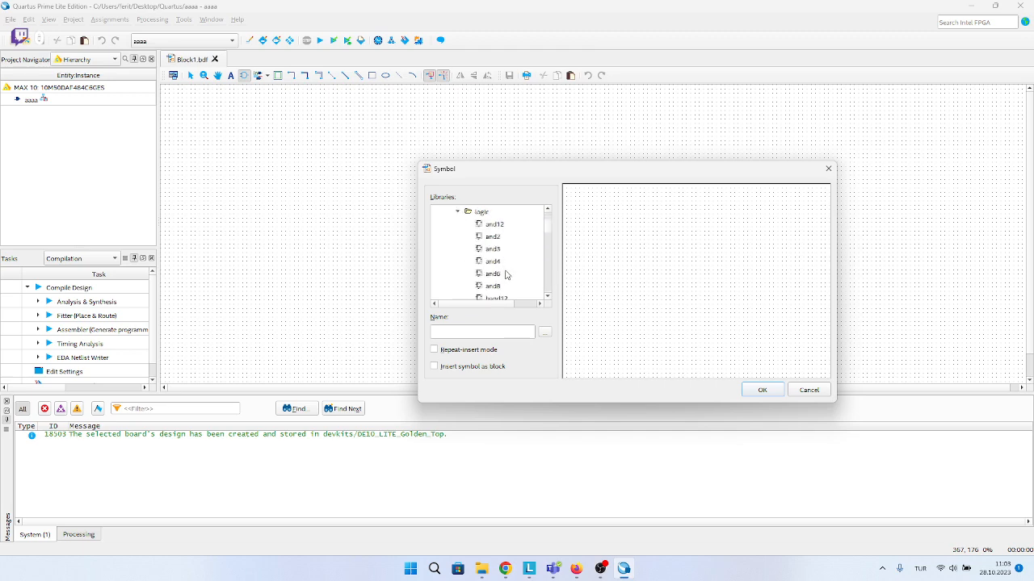
pyautogui.click(492, 237)
pyautogui.click(762, 391)
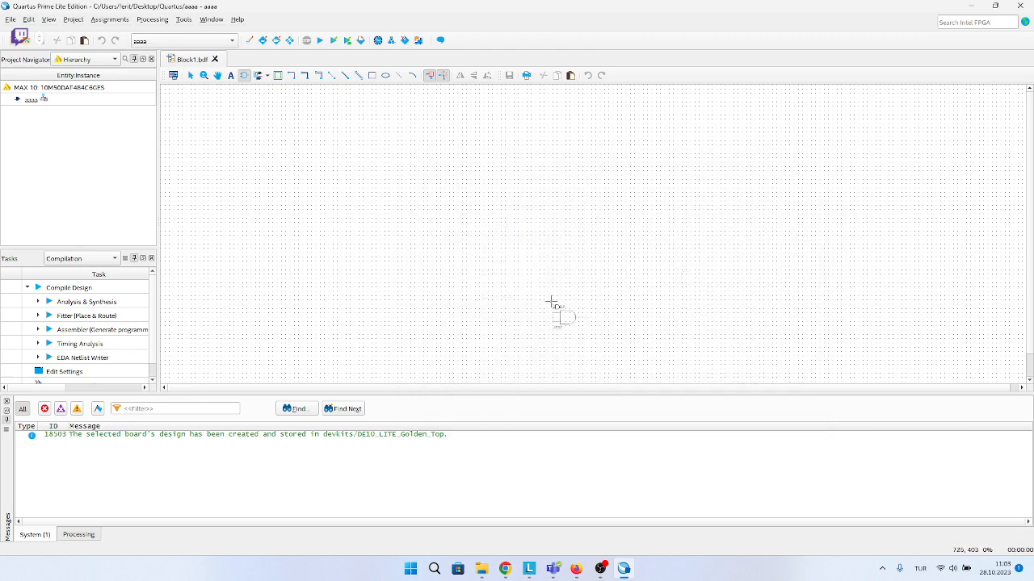
pyautogui.click(424, 197)
pyautogui.click(480, 213)
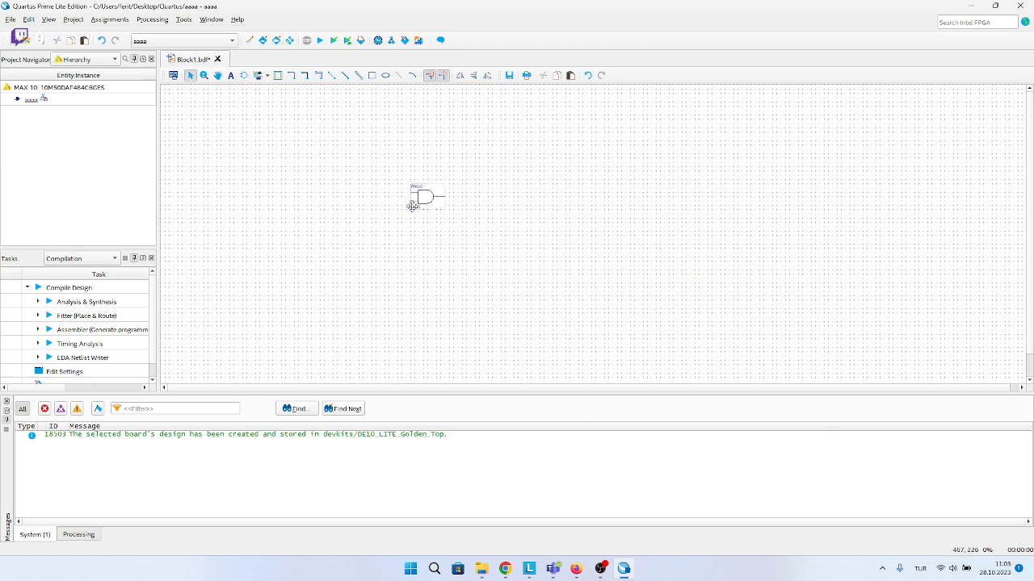
# Insert an input pin from the pin folder of the primitives library beside the AND gate's upper input.
pyautogui.rightClick(414, 265)
pyautogui.click(382, 268)
pyautogui.doubleClick(382, 267)
pyautogui.scroll(-10, 610, 386)
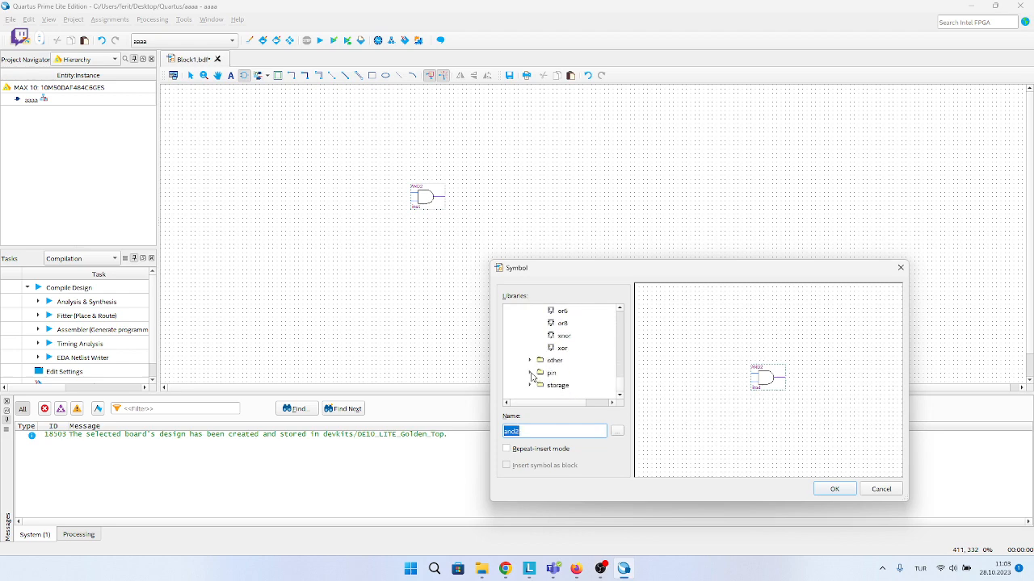
pyautogui.click(530, 373)
pyautogui.click(555, 362)
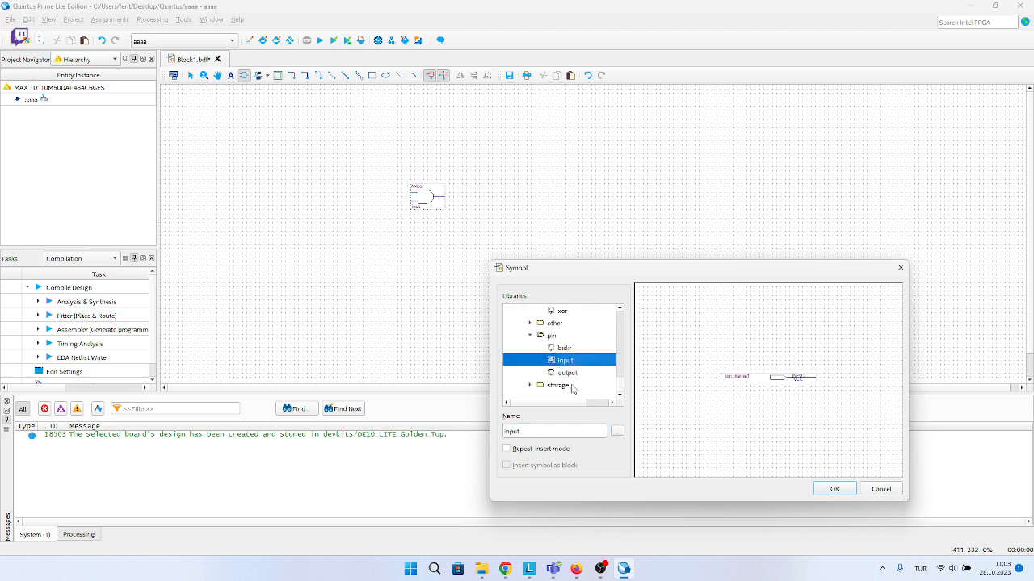
pyautogui.click(830, 487)
pyautogui.click(303, 192)
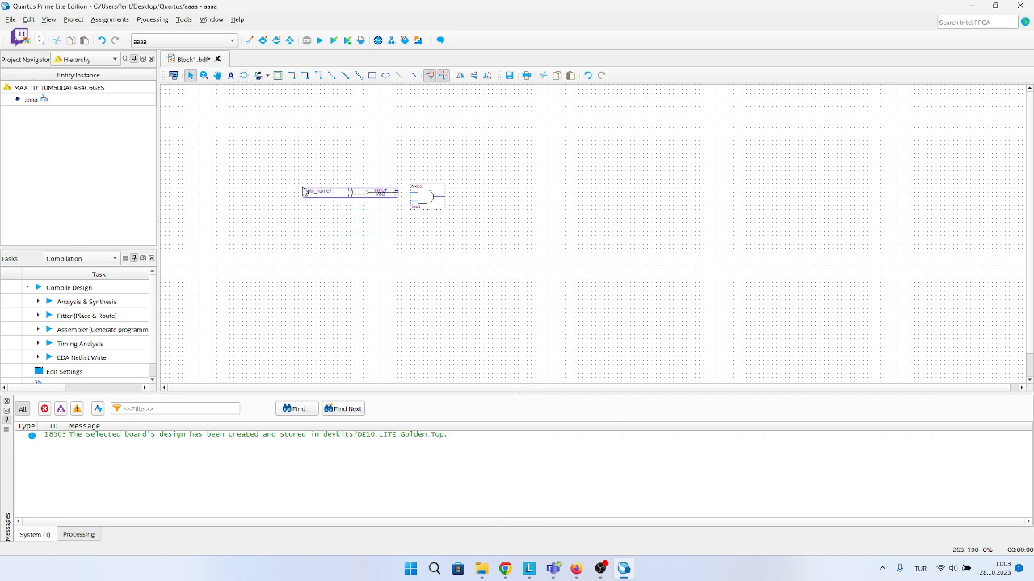
# Insert a second input pin directly below the first one, in line with the gate's lower input.
pyautogui.doubleClick(448, 290)
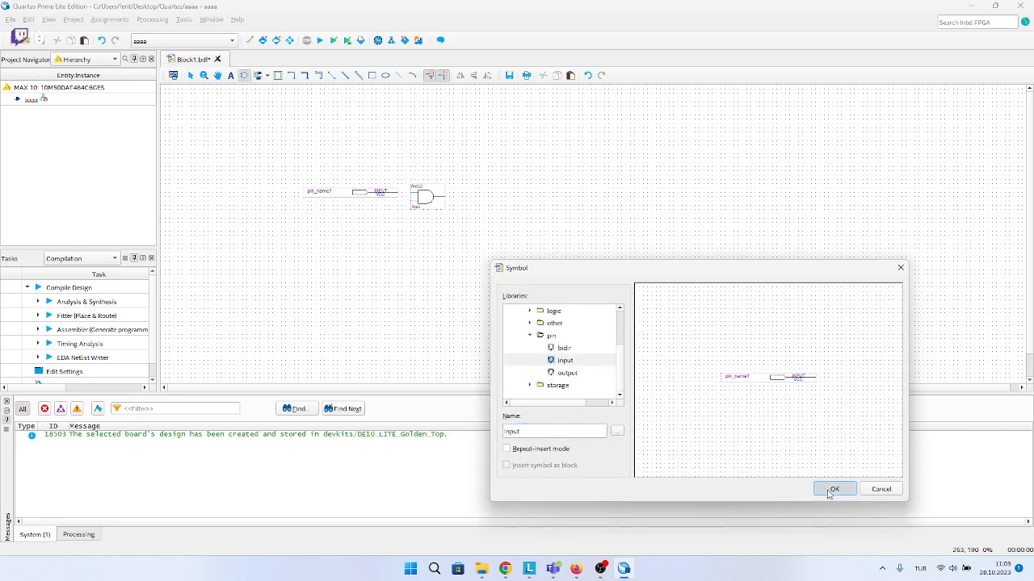
pyautogui.click(834, 488)
pyautogui.click(314, 204)
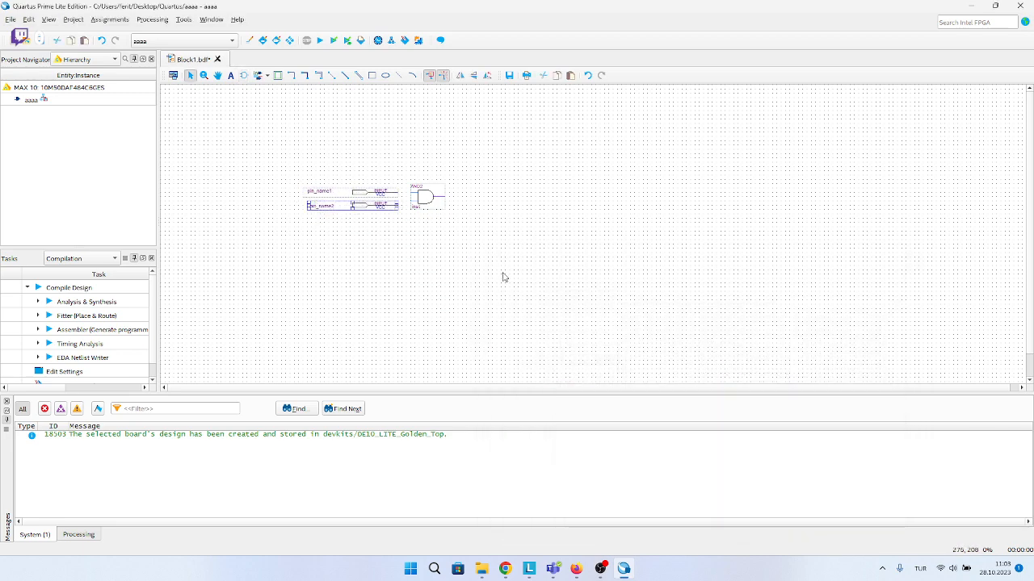
# Insert an output pin from the pin folder beside the AND gate's output.
pyautogui.doubleClick(501, 205)
pyautogui.scroll(-1, 569, 367)
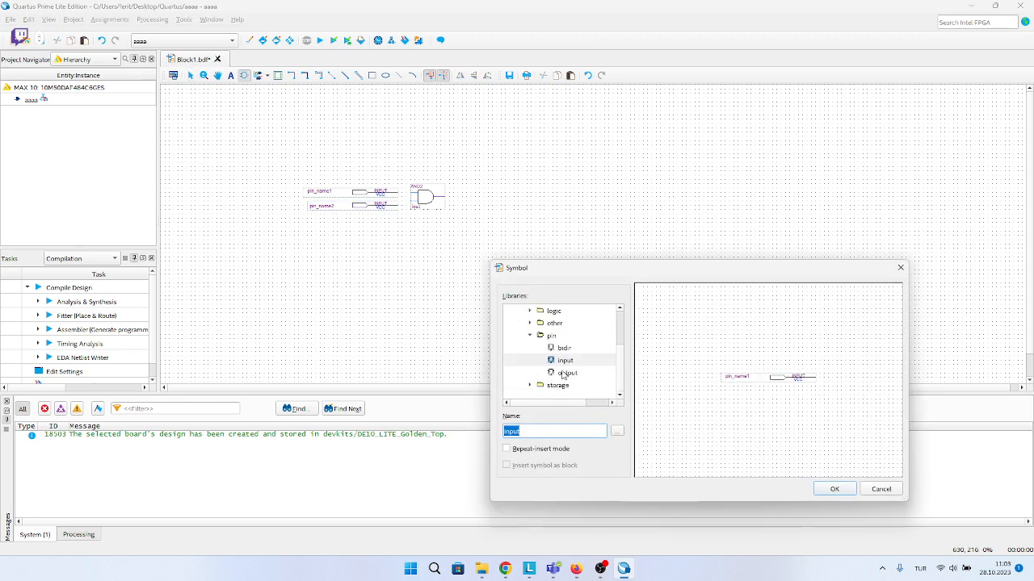
pyautogui.click(567, 373)
pyautogui.click(831, 488)
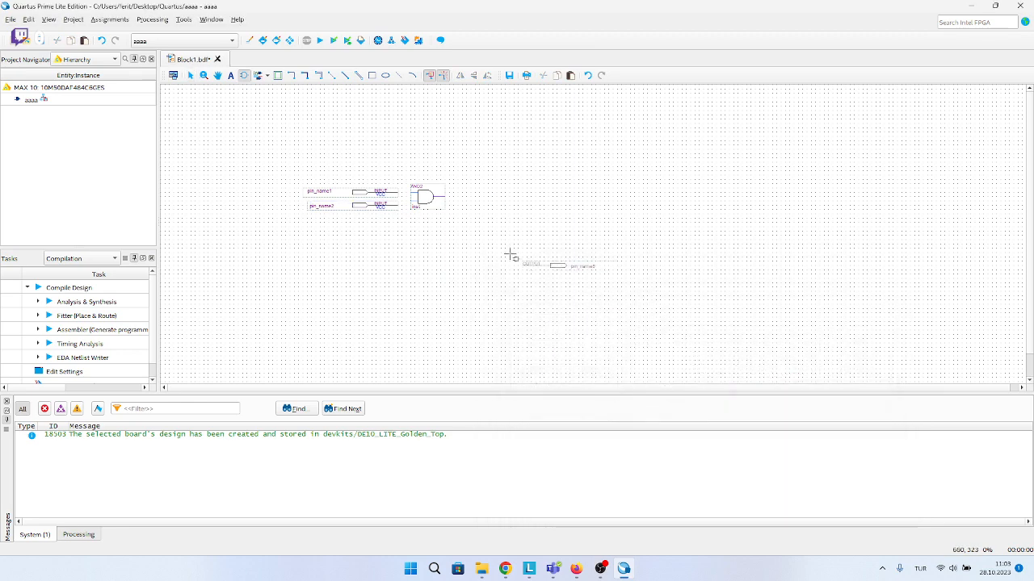
pyautogui.click(475, 202)
pyautogui.click(452, 202)
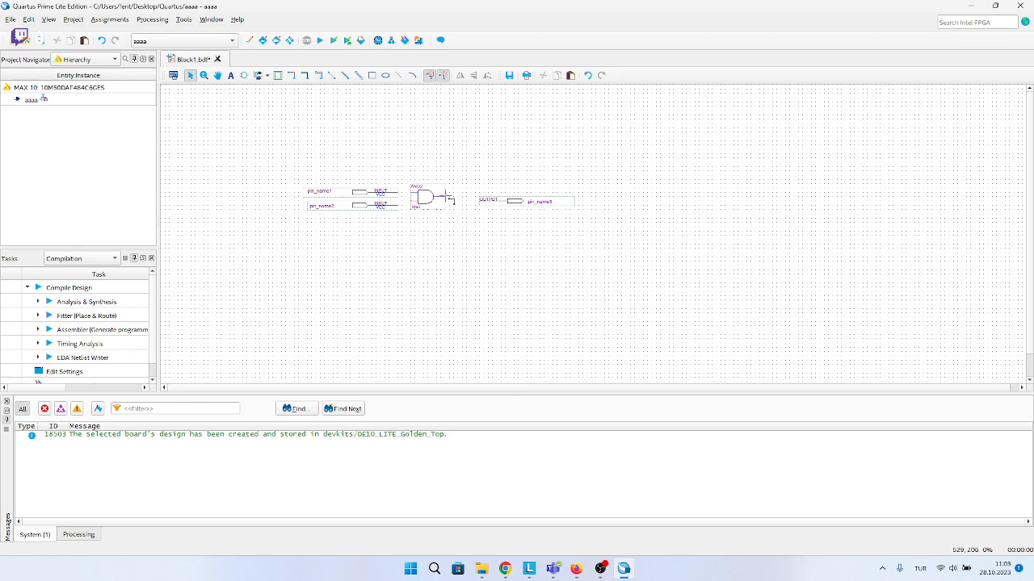
# Wire the AND gate's output to the output pin and both input pins to the gate's inputs.
pyautogui.moveTo(447, 196); pyautogui.dragTo(479, 198)
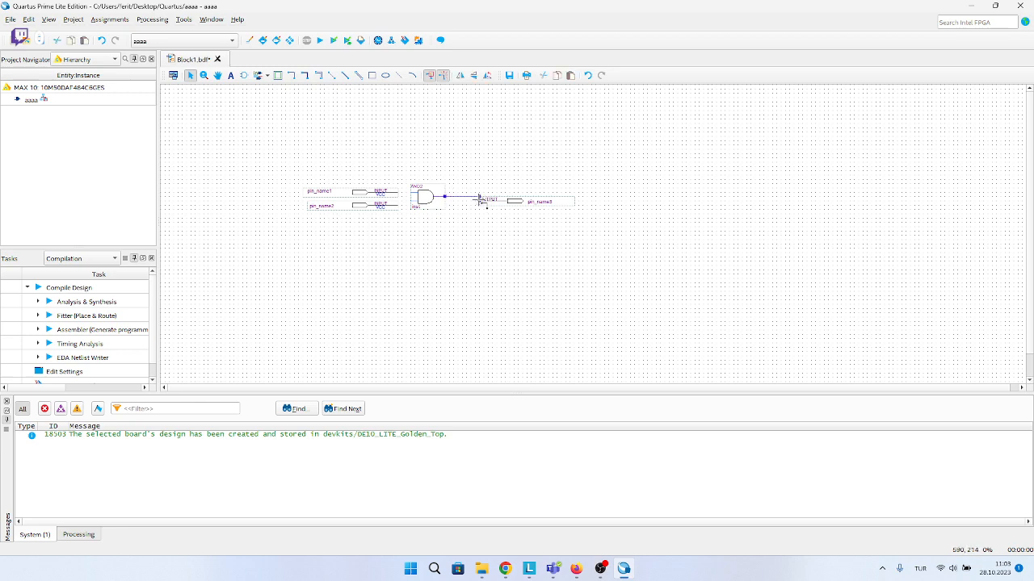
pyautogui.moveTo(400, 192); pyautogui.dragTo(439, 195)
pyautogui.click(423, 188)
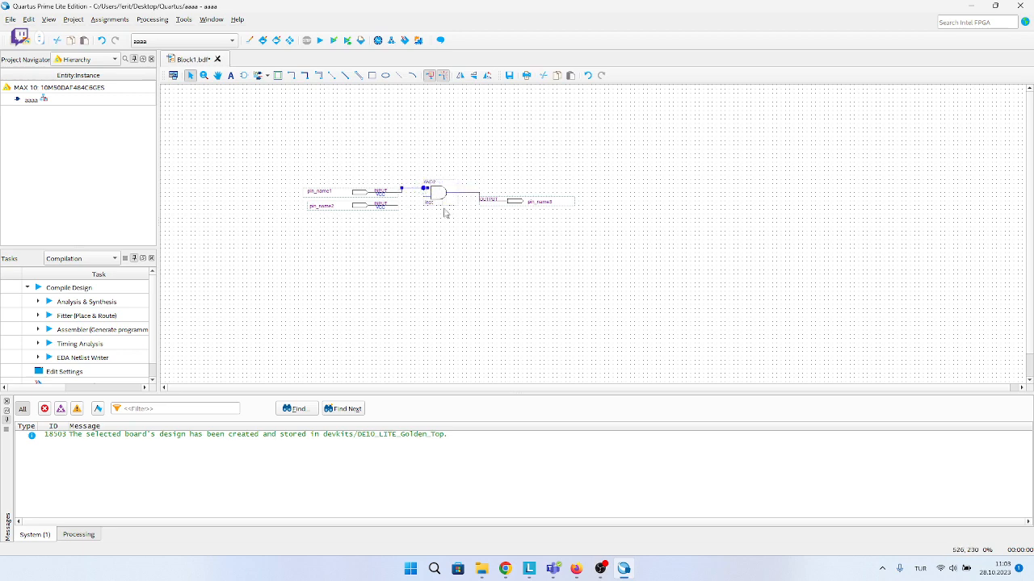
pyautogui.moveTo(398, 205); pyautogui.dragTo(423, 197)
pyautogui.click(423, 202)
# Move the AND gate up above the pins and redraw the wire segment leading into its upper input.
pyautogui.moveTo(440, 194); pyautogui.dragTo(428, 164)
pyautogui.click(431, 163)
pyautogui.press('Delete')
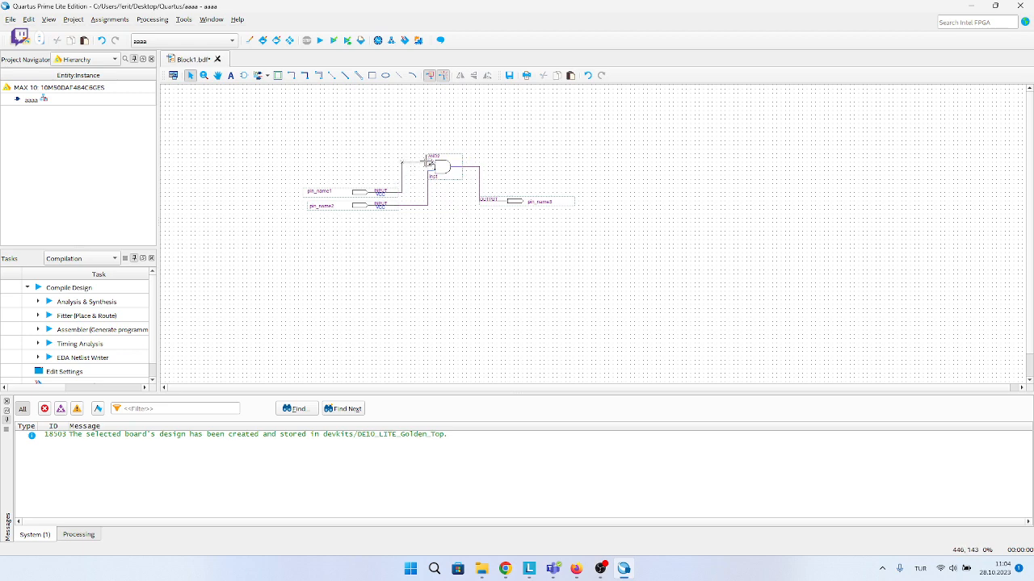
pyautogui.click(414, 163)
pyautogui.press('Delete')
pyautogui.press('Delete')
pyautogui.moveTo(402, 163); pyautogui.dragTo(428, 163)
pyautogui.click(448, 171)
pyautogui.click(462, 146)
# Rename the upper input pin A, the lower input pin B and the output pin F.
pyautogui.doubleClick(323, 194)
pyautogui.press('capslock')
pyautogui.write('A')
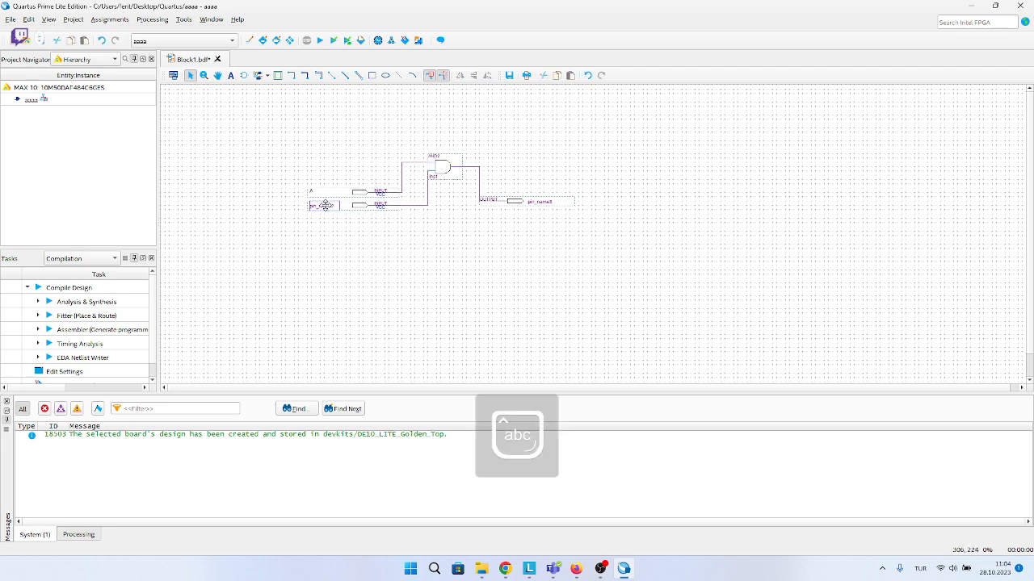
pyautogui.doubleClick(323, 206)
pyautogui.write('B')
pyautogui.press('capslock')
pyautogui.doubleClick(536, 201)
pyautogui.write('f')
# Move the AND gate back down closer to the level of the pins.
pyautogui.moveTo(442, 168); pyautogui.dragTo(450, 188)
pyautogui.click(510, 149)
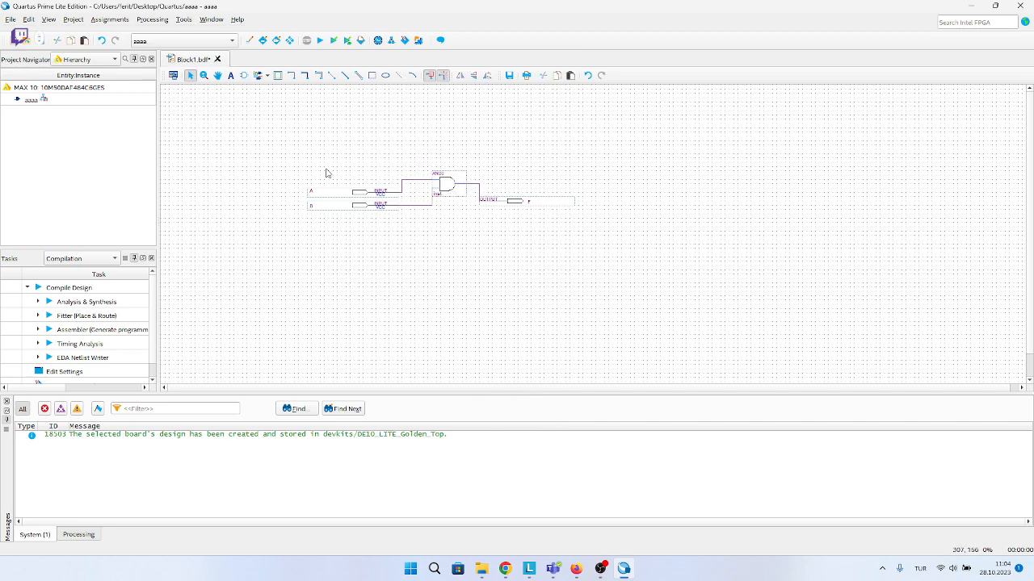
pyautogui.moveTo(563, 214); pyautogui.dragTo(250, 258)
# Compile the design, saving the schematic as aaaa.bdf in the Quartus folder and adding it to the project.
pyautogui.click(320, 40)
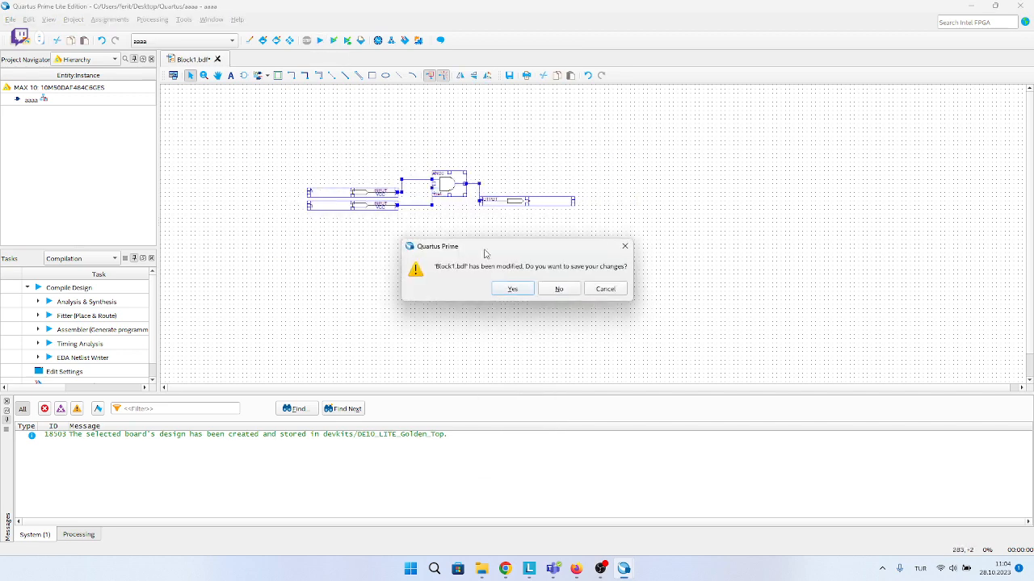
pyautogui.click(510, 291)
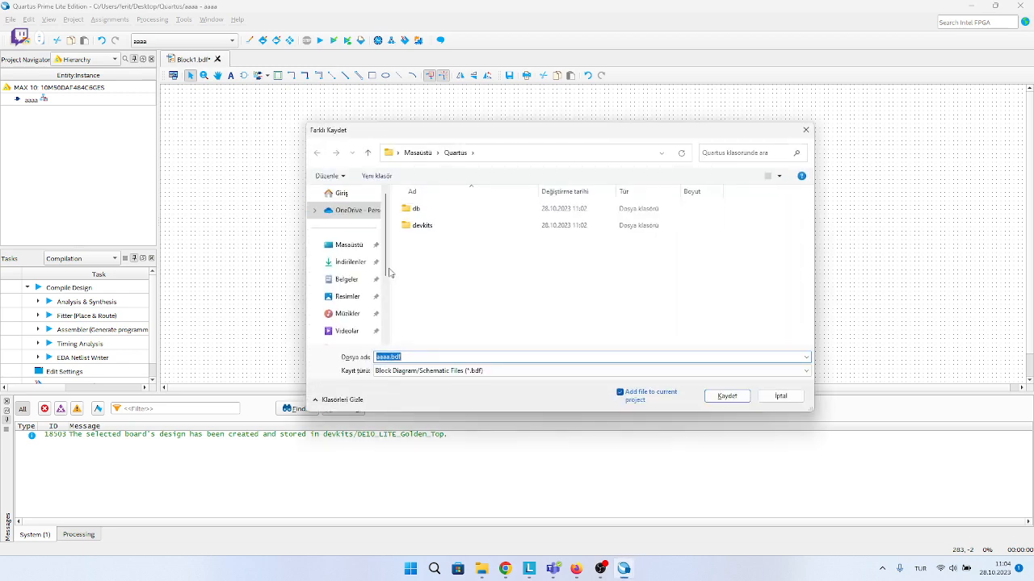
pyautogui.press('Tab')
pyautogui.press('Tab')
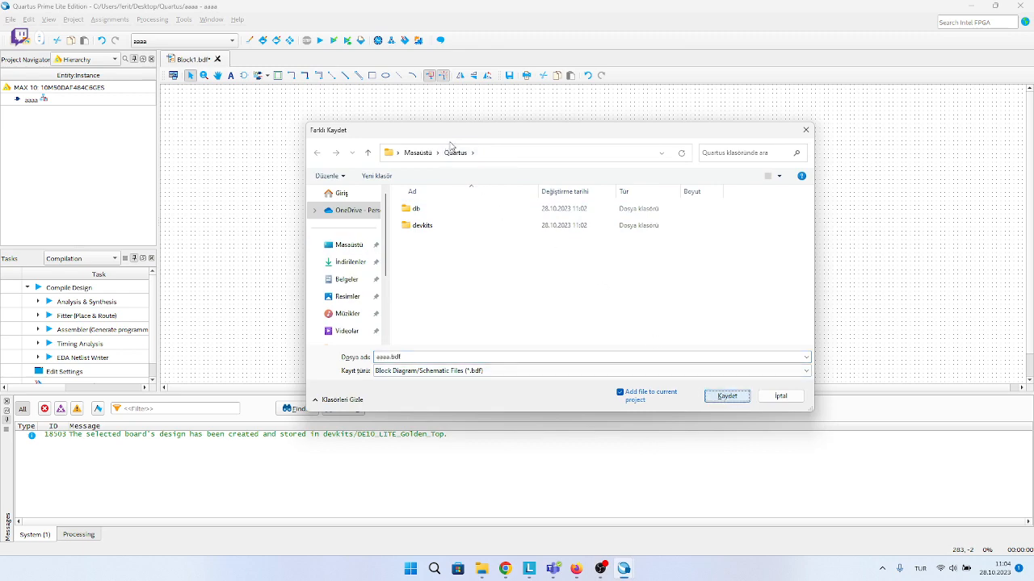
pyautogui.click(723, 399)
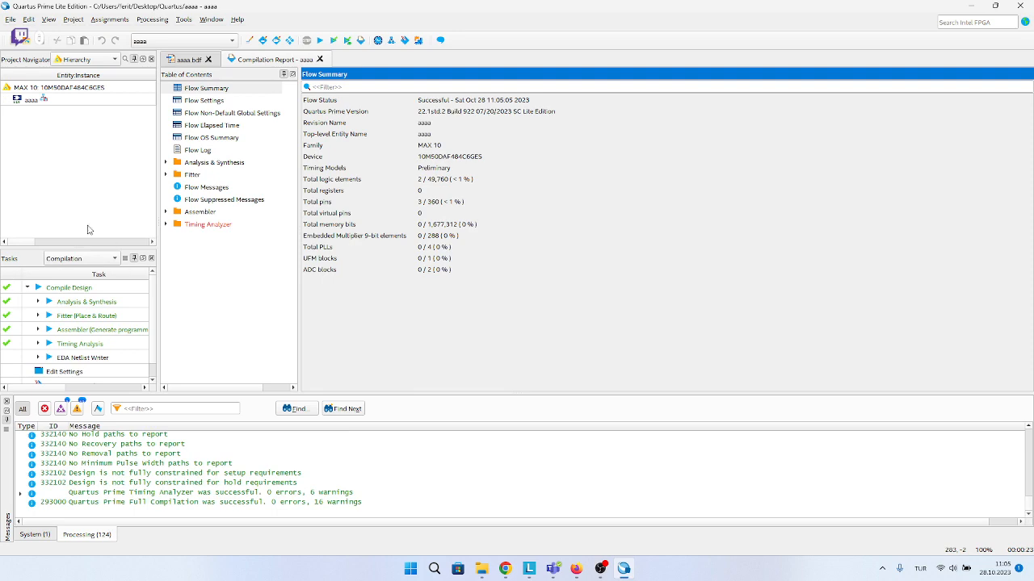
# Return to the aaaa schematic and open the Pin Planner for the project.
pyautogui.doubleClick(33, 99)
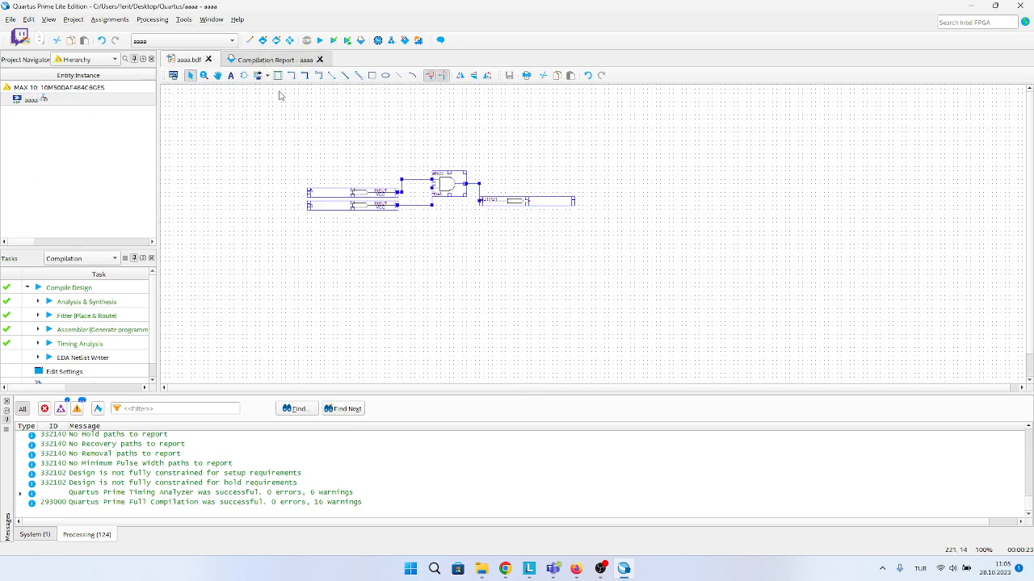
pyautogui.click(276, 40)
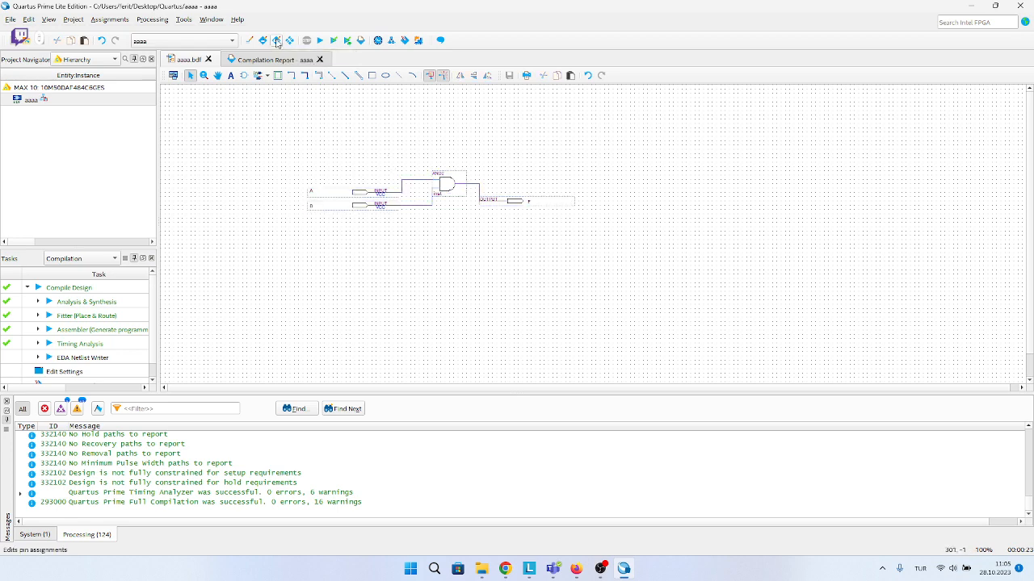
pyautogui.click(184, 19)
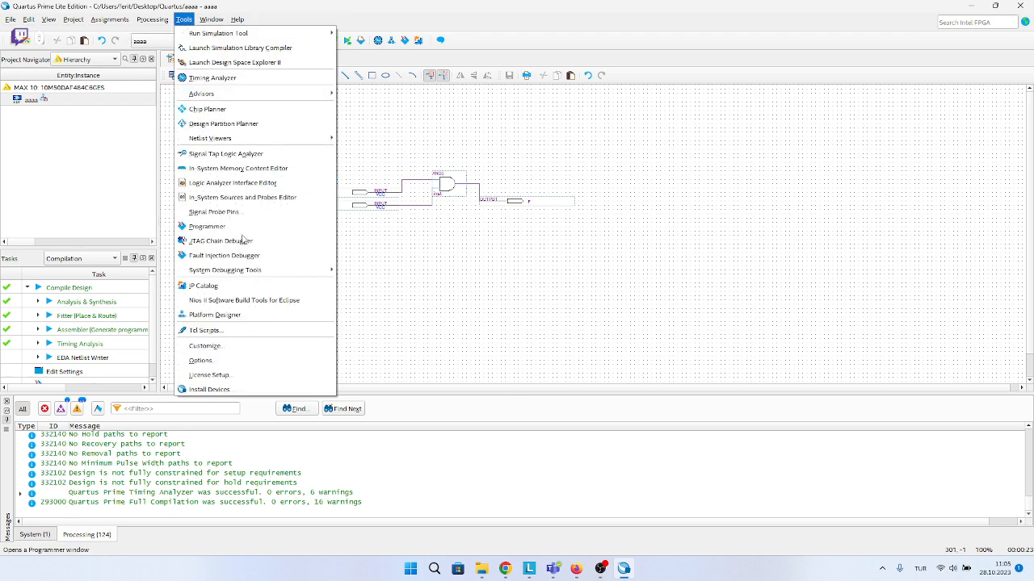
pyautogui.moveTo(227, 269)
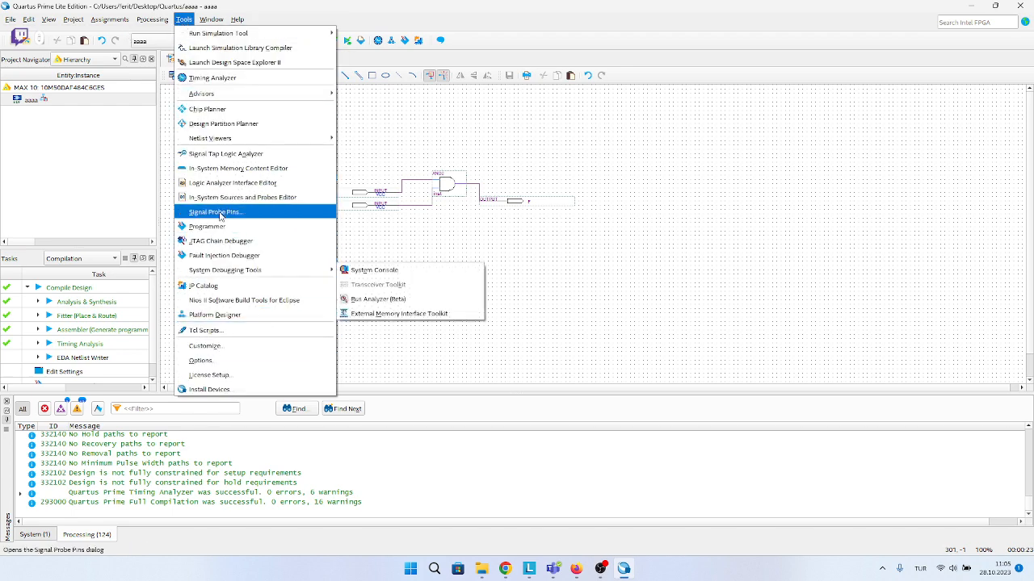
pyautogui.moveTo(167, 23)
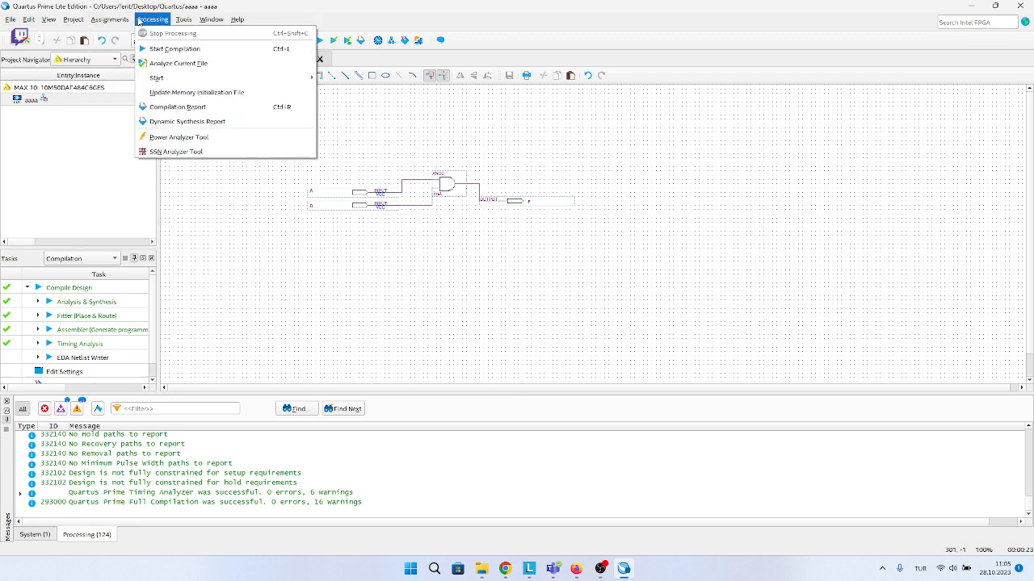
pyautogui.moveTo(112, 21)
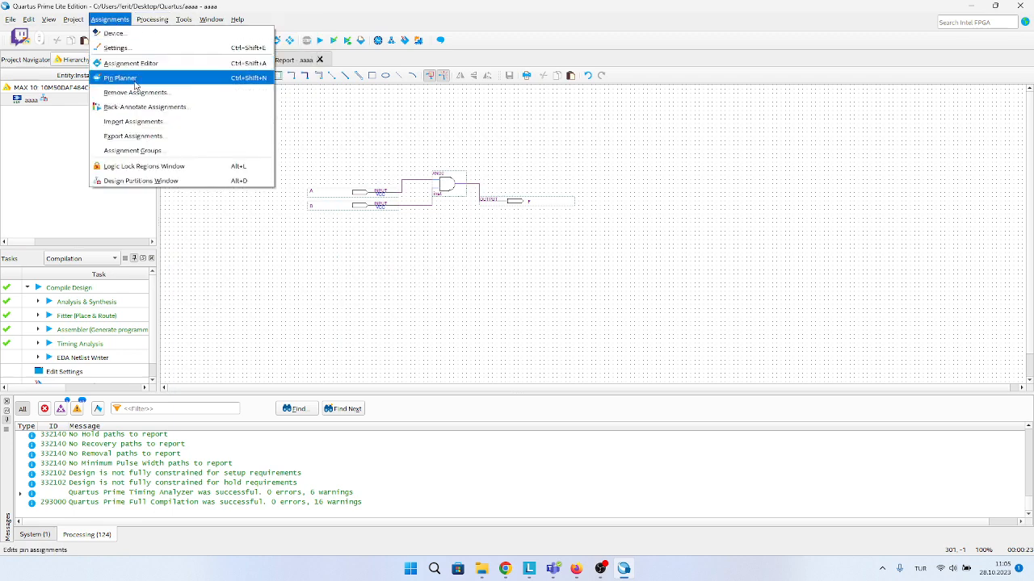
pyautogui.click(257, 85)
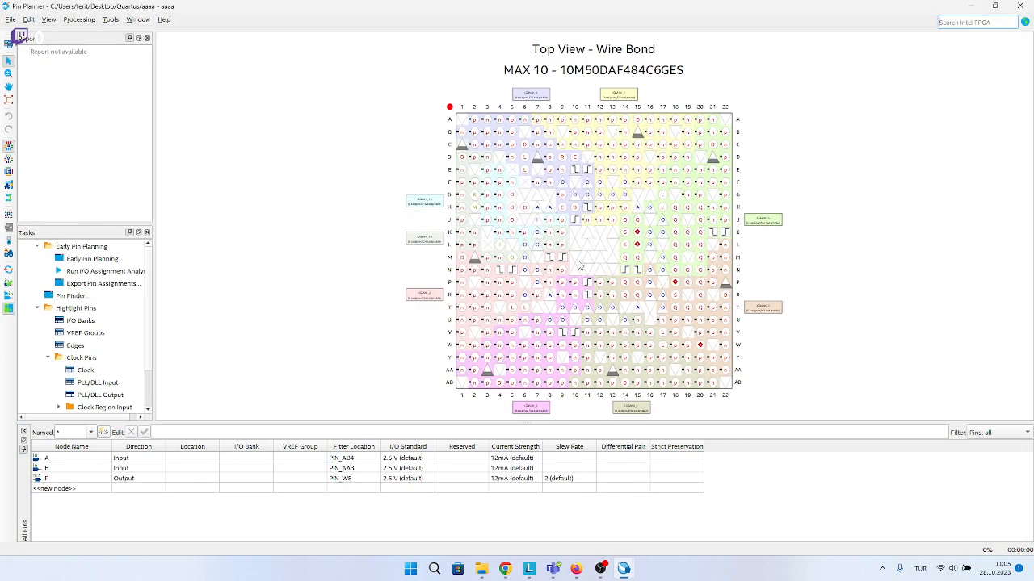
# Examine individual pins across the different I/O banks in the MAX 10 package top view.
pyautogui.click(547, 122)
pyautogui.click(537, 220)
pyautogui.click(675, 157)
pyautogui.click(688, 132)
pyautogui.click(699, 132)
pyautogui.click(699, 232)
pyautogui.click(712, 207)
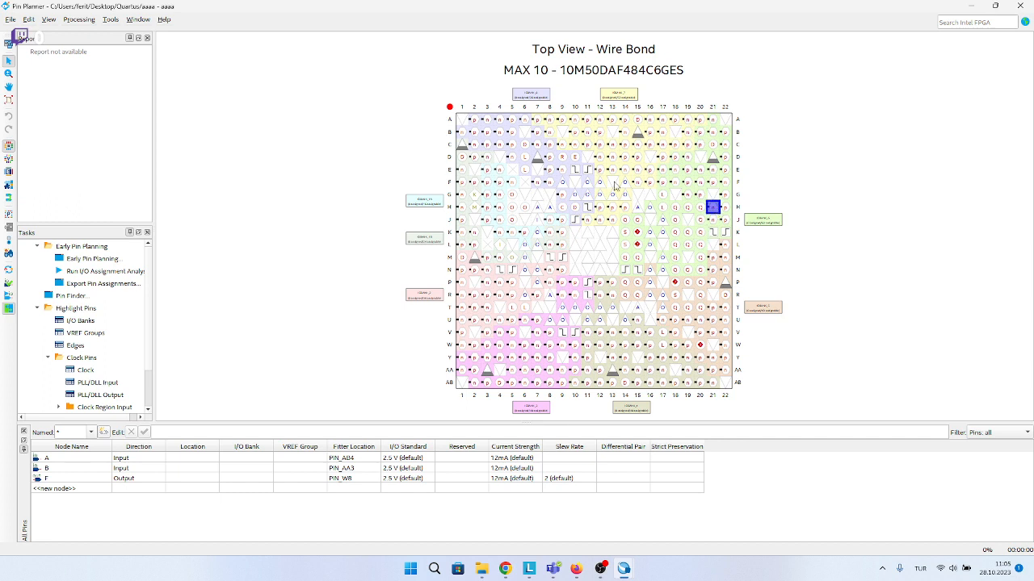
pyautogui.click(612, 182)
pyautogui.click(525, 169)
pyautogui.click(512, 207)
pyautogui.click(637, 383)
pyautogui.click(650, 346)
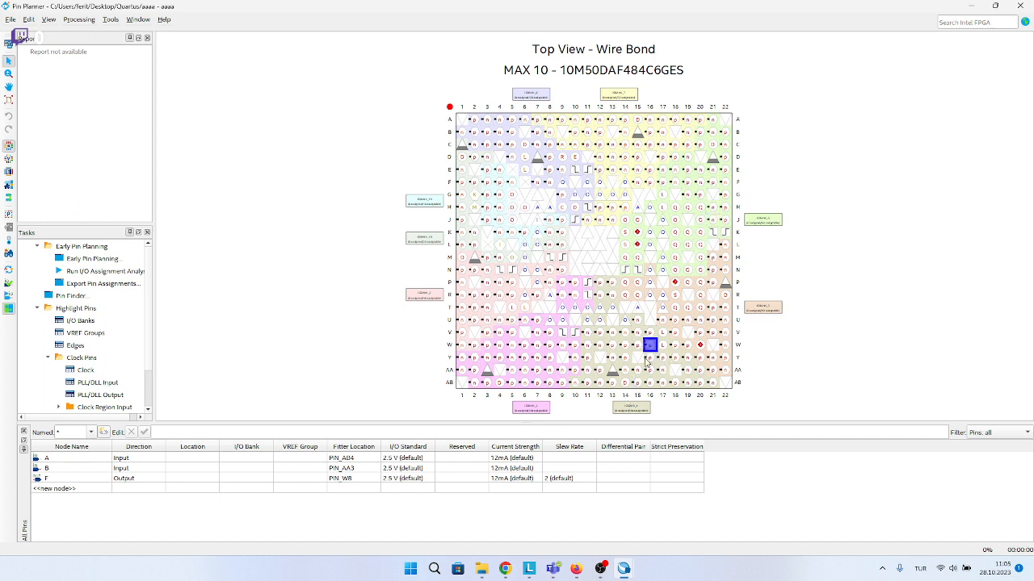
# Switch to Chrome and find the DE10-Lite and DE1-SoC user manuals in the Piazza Labs resources.
pyautogui.click(505, 569)
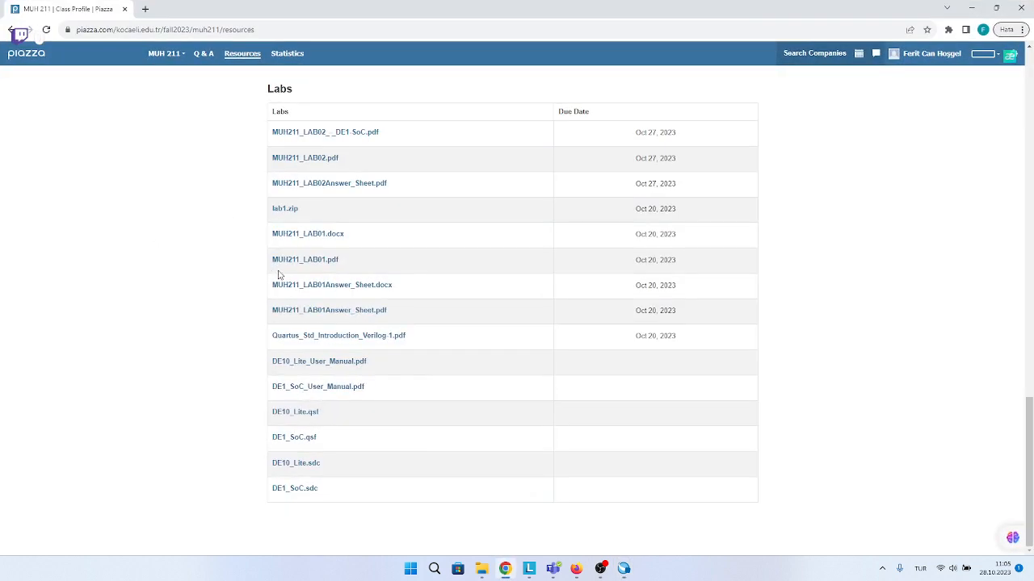
pyautogui.scroll(1, 283, 444)
pyautogui.scroll(-1, 283, 445)
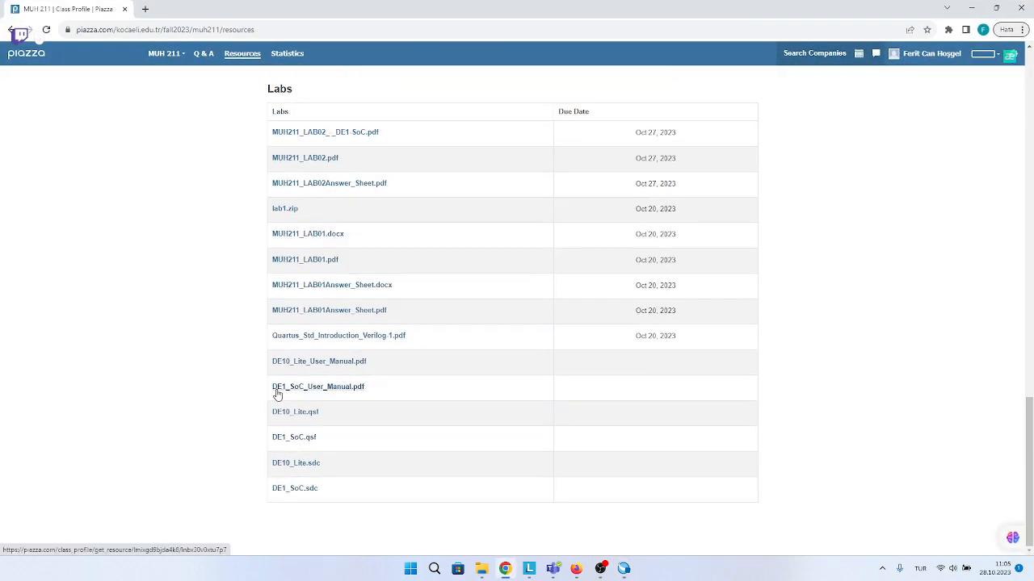
pyautogui.moveTo(270, 387); pyautogui.dragTo(348, 390)
pyautogui.click(371, 390)
pyautogui.doubleClick(371, 362)
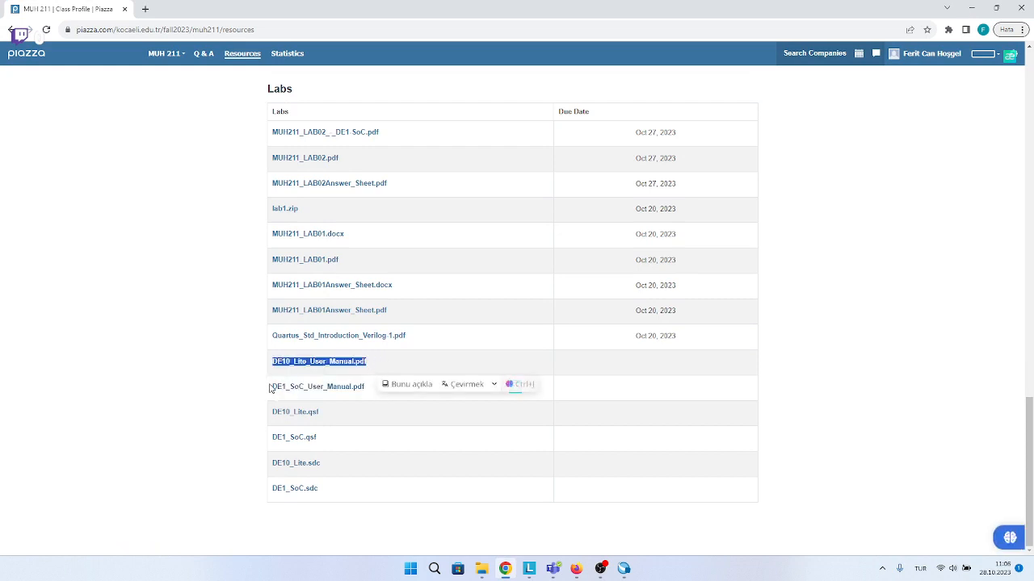
pyautogui.moveTo(339, 362); pyautogui.dragTo(363, 387)
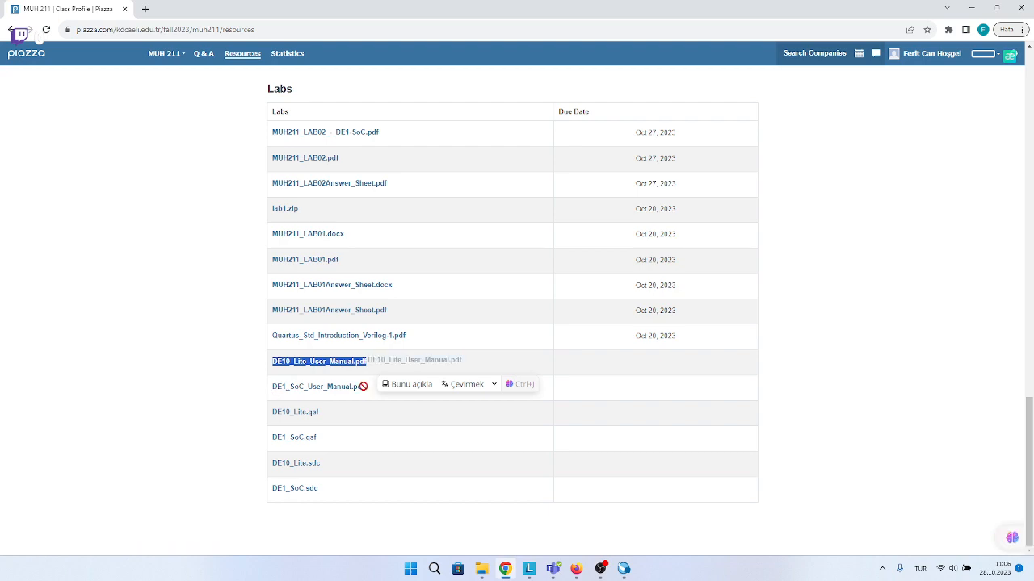
pyautogui.click(971, 8)
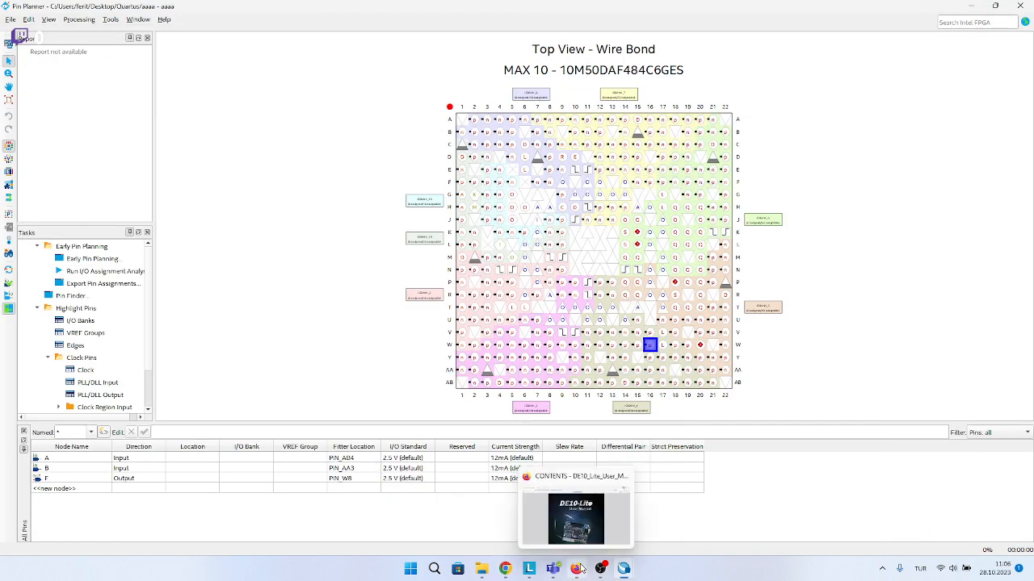
# Check the node names and directions of the design's pins in the Pin Planner list.
pyautogui.click(77, 468)
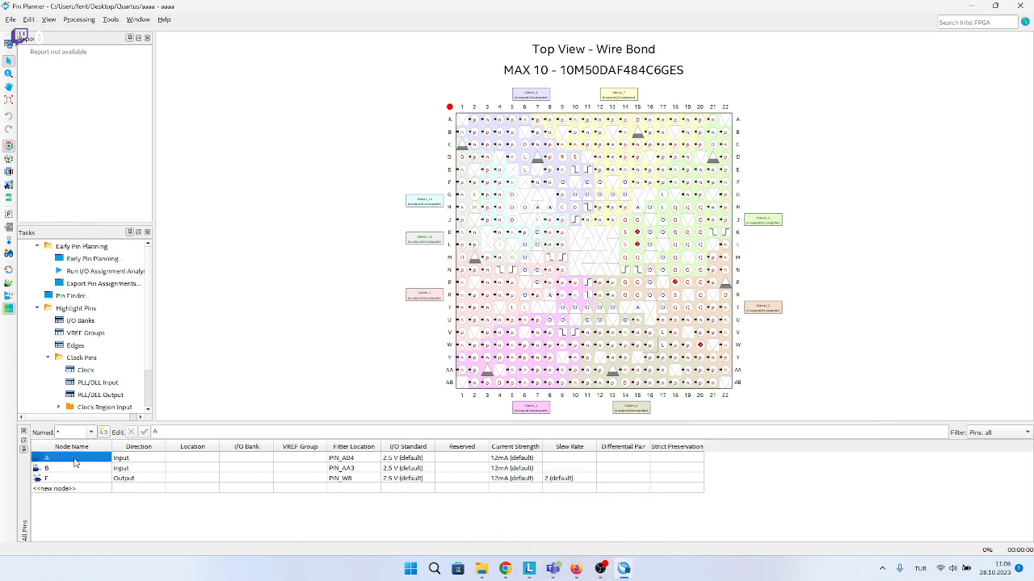
pyautogui.click(131, 466)
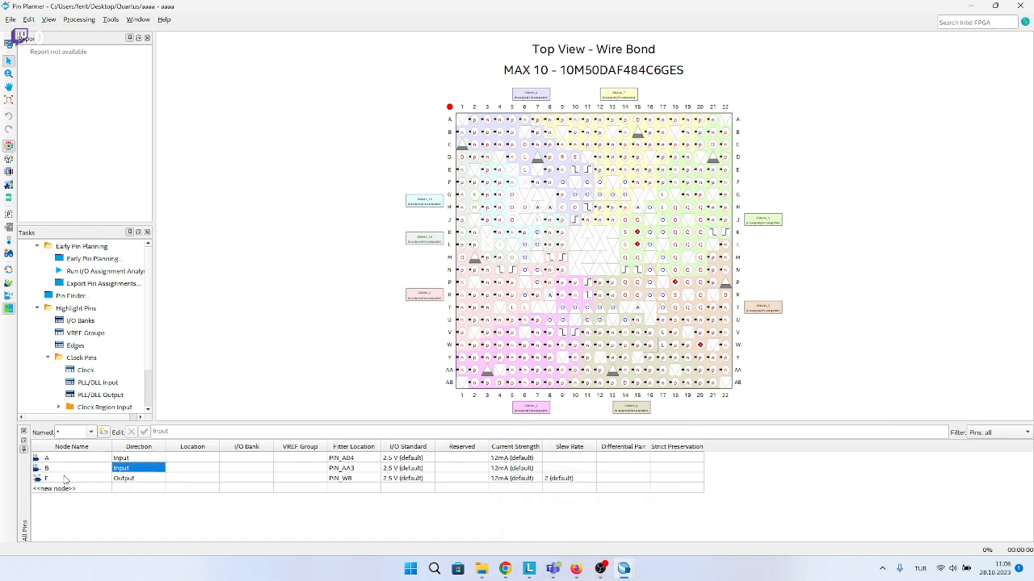
pyautogui.click(123, 479)
# Switch to Firefox and find the User-Defined Slide Switch section on page 27 of the DE10-Lite User Manual.
pyautogui.click(576, 569)
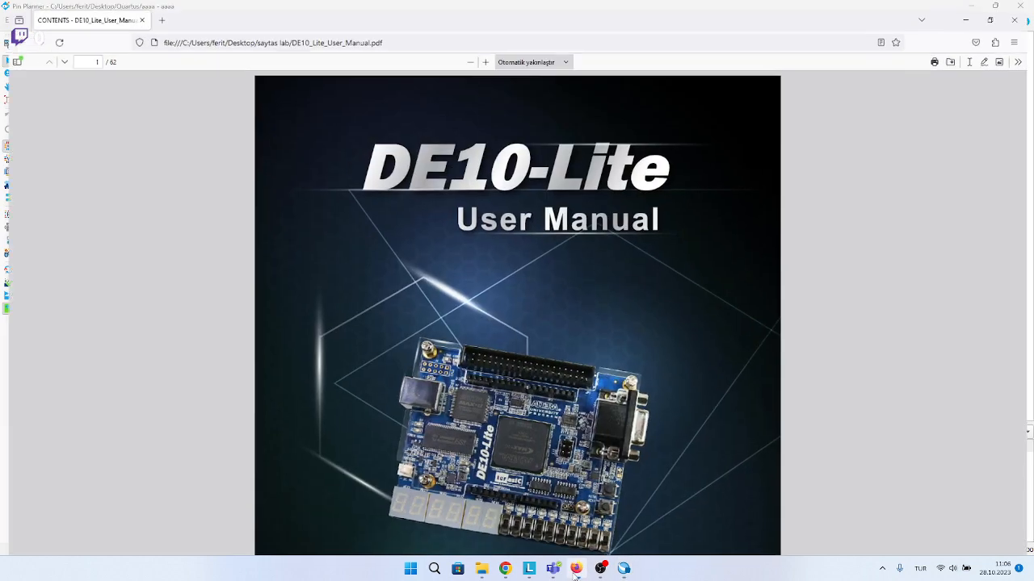
pyautogui.scroll(-8, 597, 387)
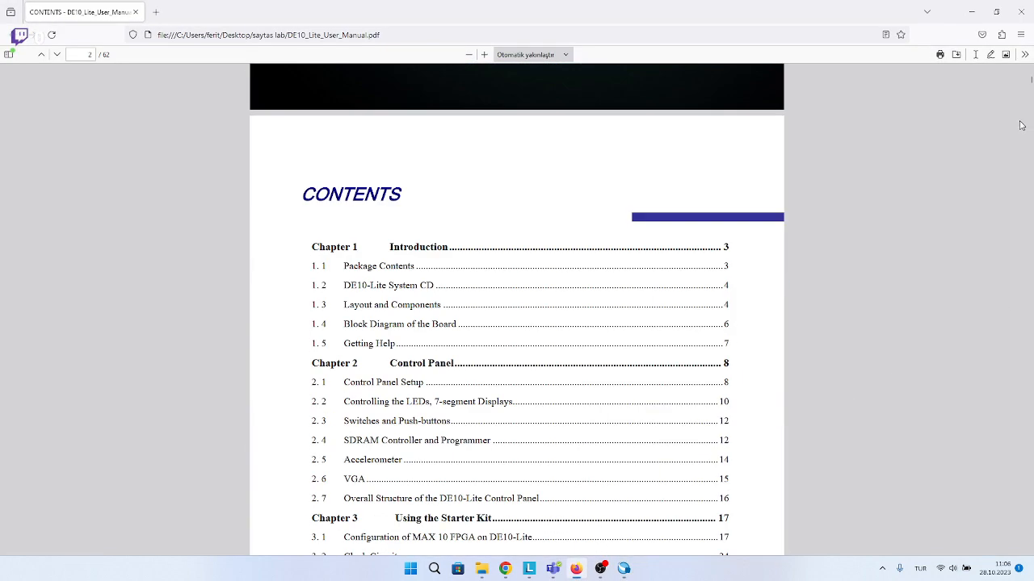
pyautogui.moveTo(1030, 79); pyautogui.dragTo(1030, 273)
pyautogui.scroll(3, 605, 386)
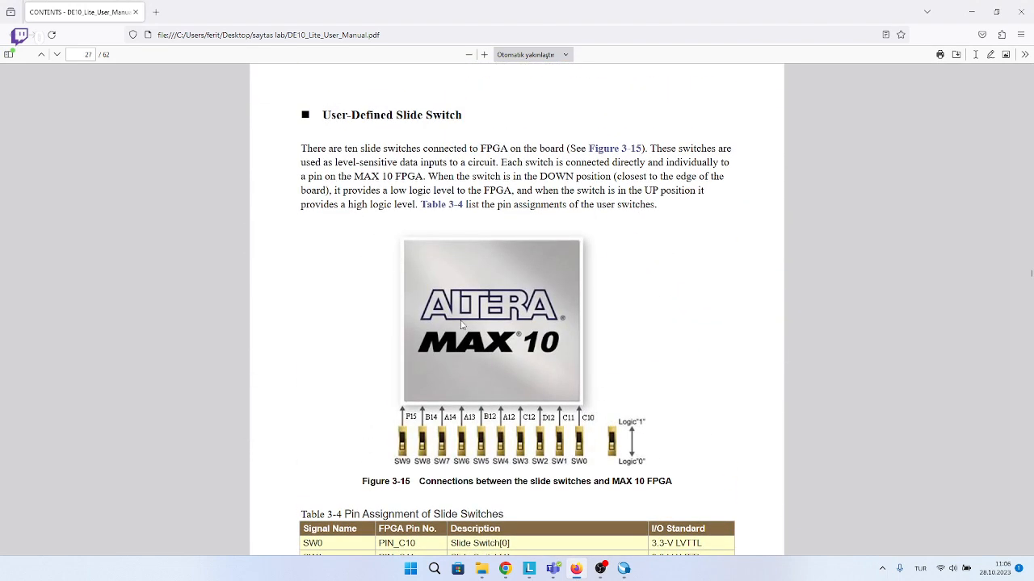
# Look up the FPGA pin number of SW0 in Table 3-4, Pin Assignment of Slide Switches.
pyautogui.scroll(-4, 464, 326)
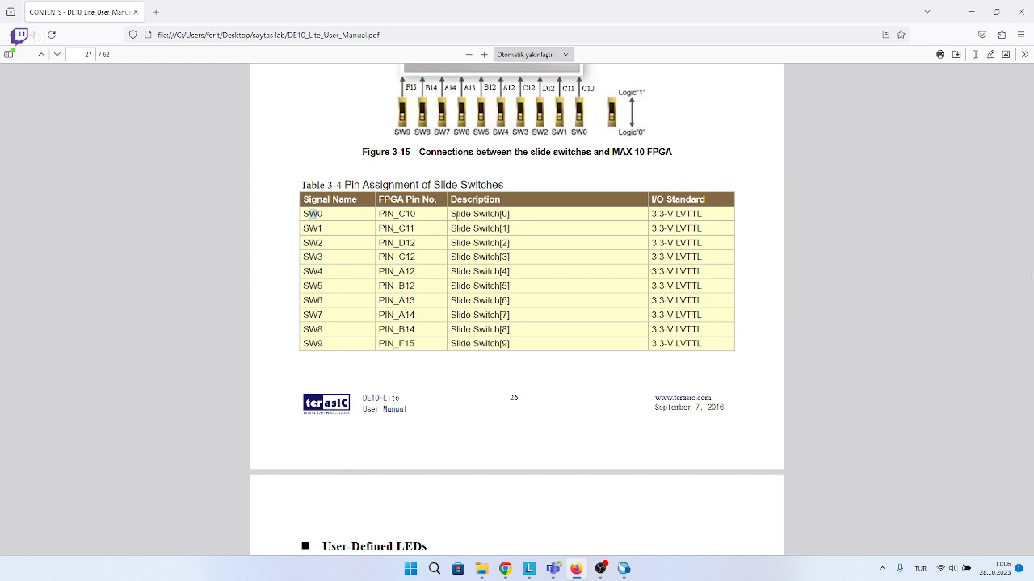
pyautogui.moveTo(405, 215); pyautogui.dragTo(418, 215)
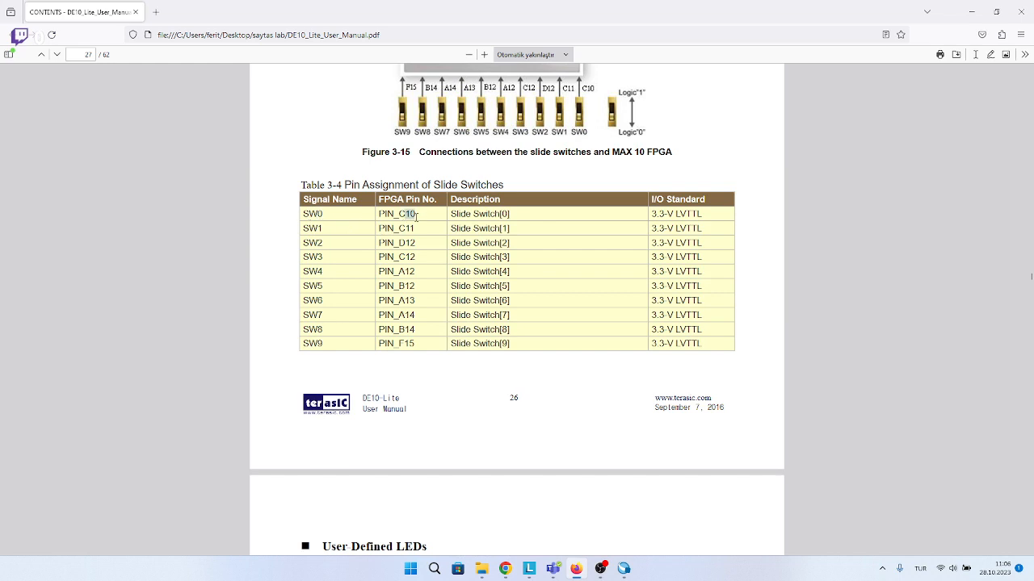
pyautogui.tripleClick(517, 215)
pyautogui.click(470, 213)
pyautogui.moveTo(381, 214); pyautogui.dragTo(395, 214)
pyautogui.scroll(3, 342, 318)
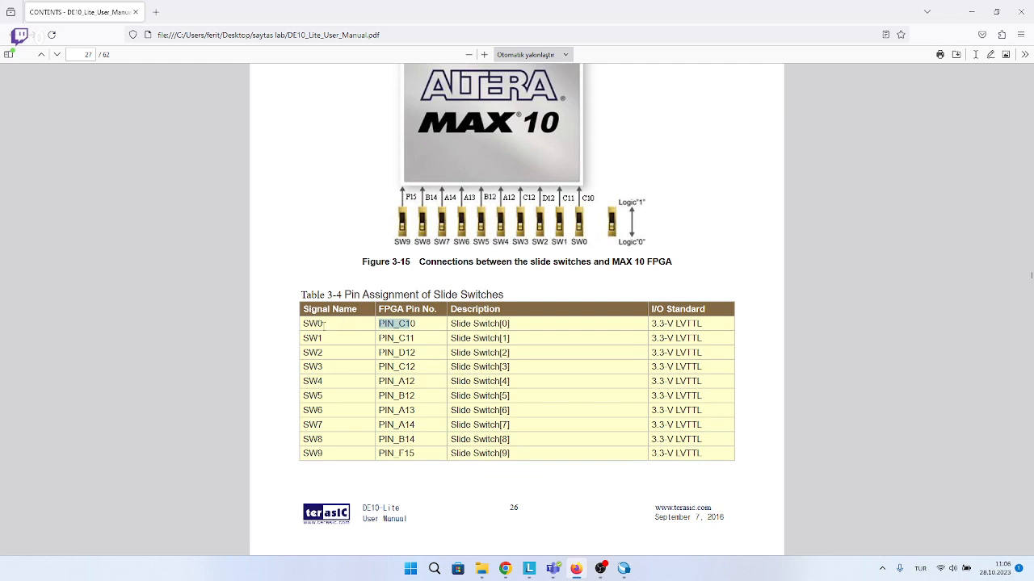
pyautogui.click(389, 324)
pyautogui.moveTo(382, 323); pyautogui.dragTo(410, 324)
# Return to the Pin Planner and assign node A to pin C10 in the package top view.
pyautogui.click(970, 8)
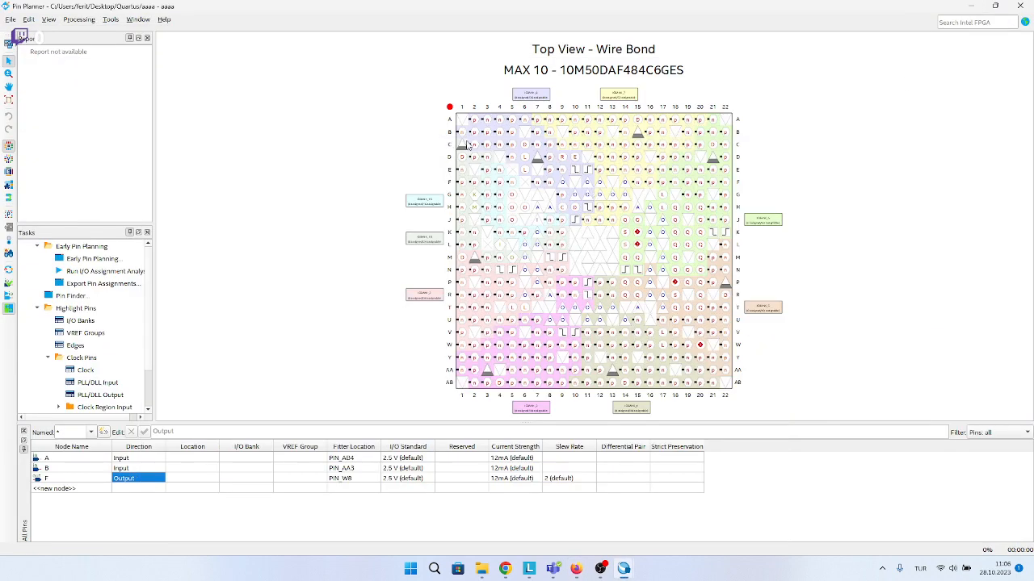
pyautogui.click(575, 145)
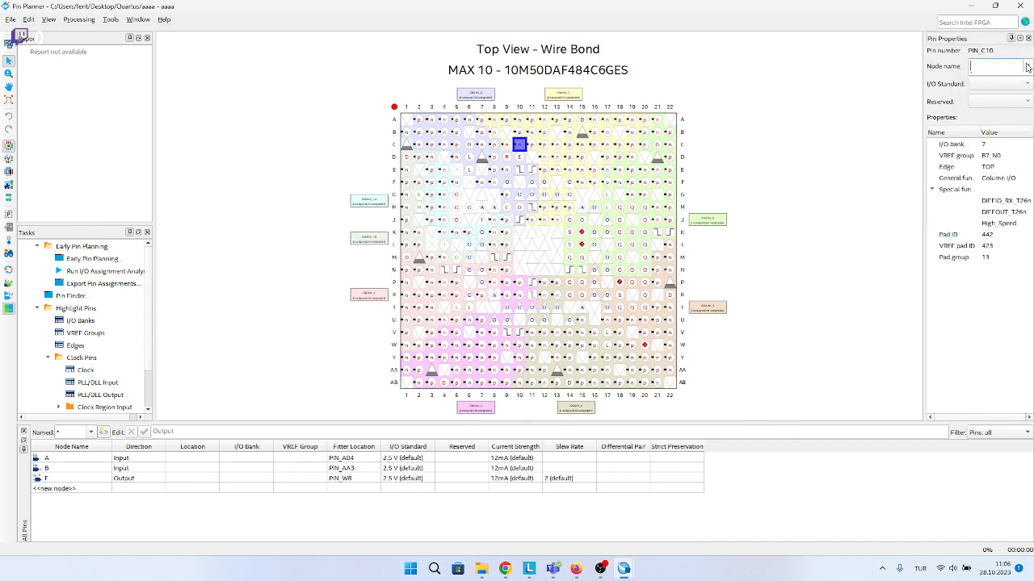
pyautogui.click(1027, 65)
pyautogui.click(1019, 66)
pyautogui.click(1027, 65)
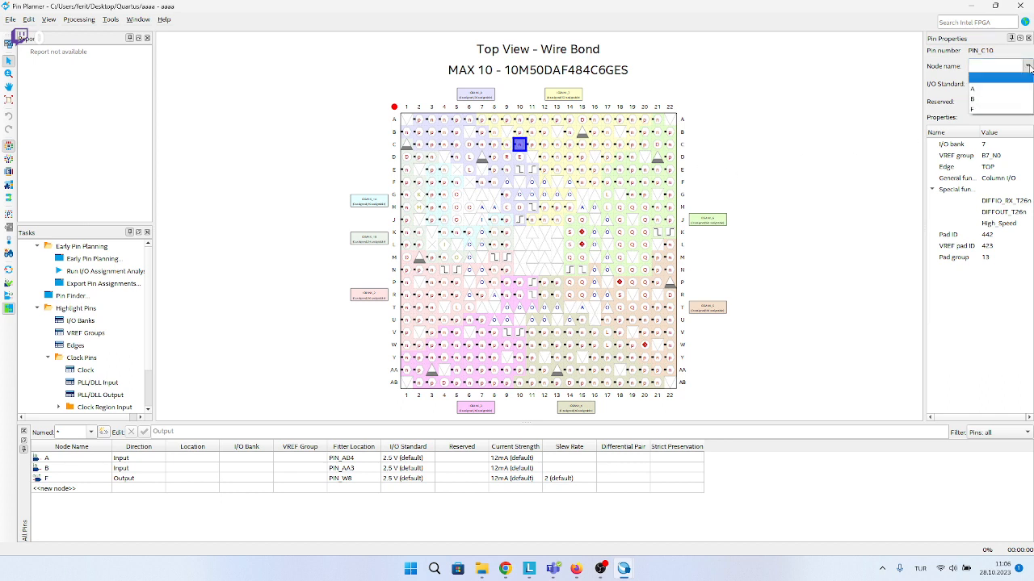
pyautogui.click(1015, 88)
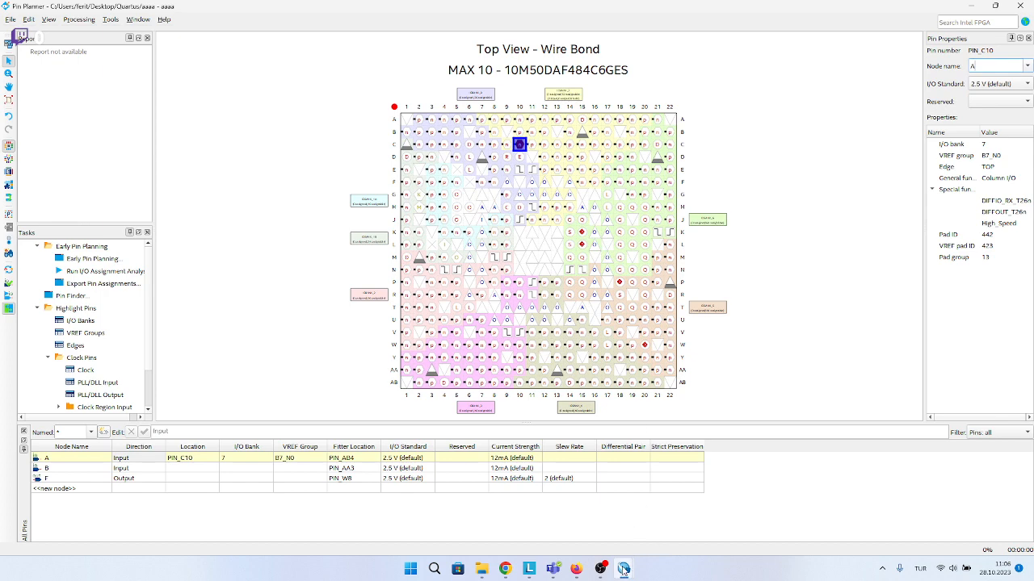
# Switch to Firefox and look up the FPGA pin number of SW1 in Table 3-4.
pyautogui.moveTo(622, 574)
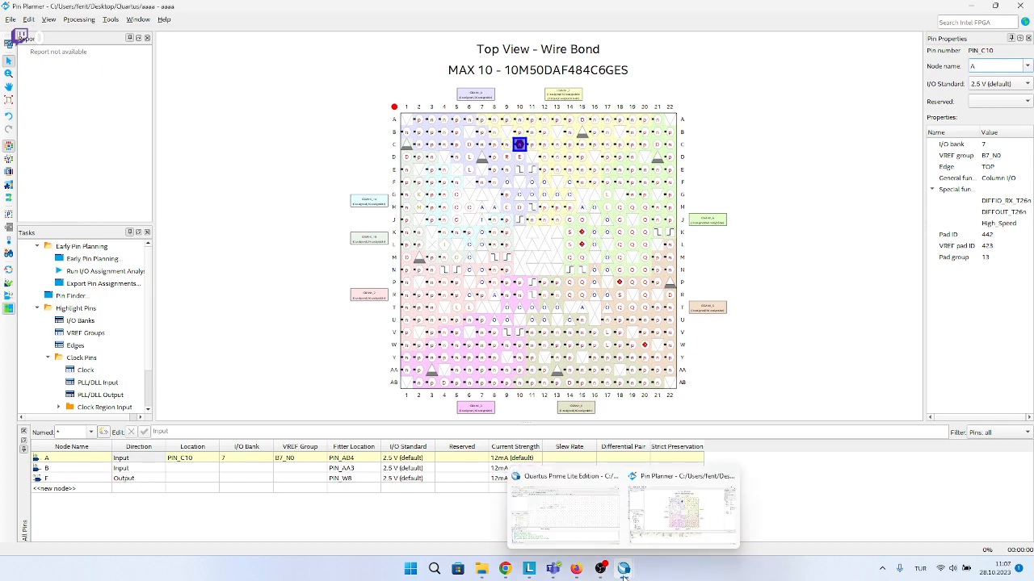
pyautogui.click(576, 569)
pyautogui.click(399, 338)
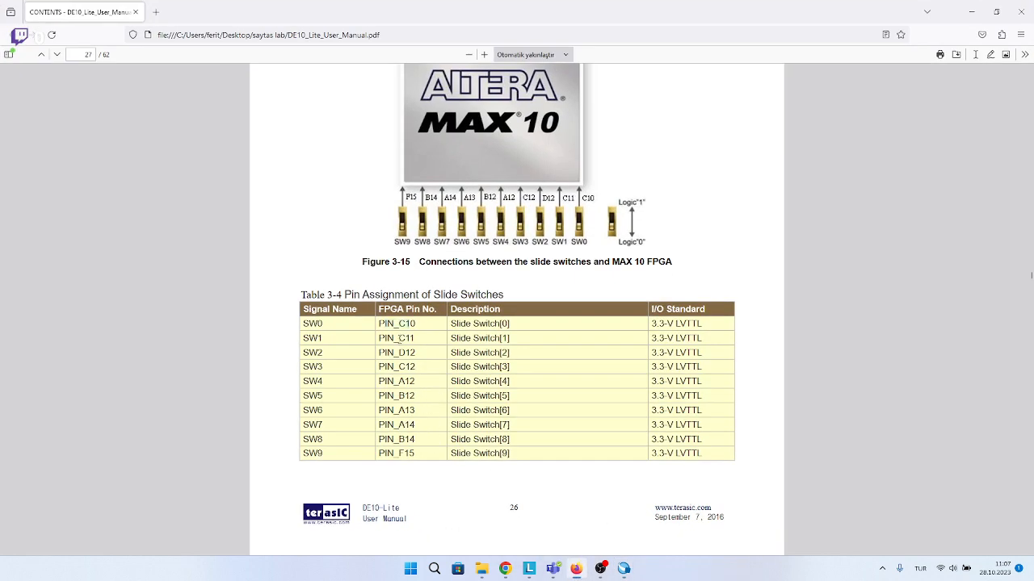
# Return to the Pin Planner and set the location of input B to PIN_C11.
pyautogui.click(971, 12)
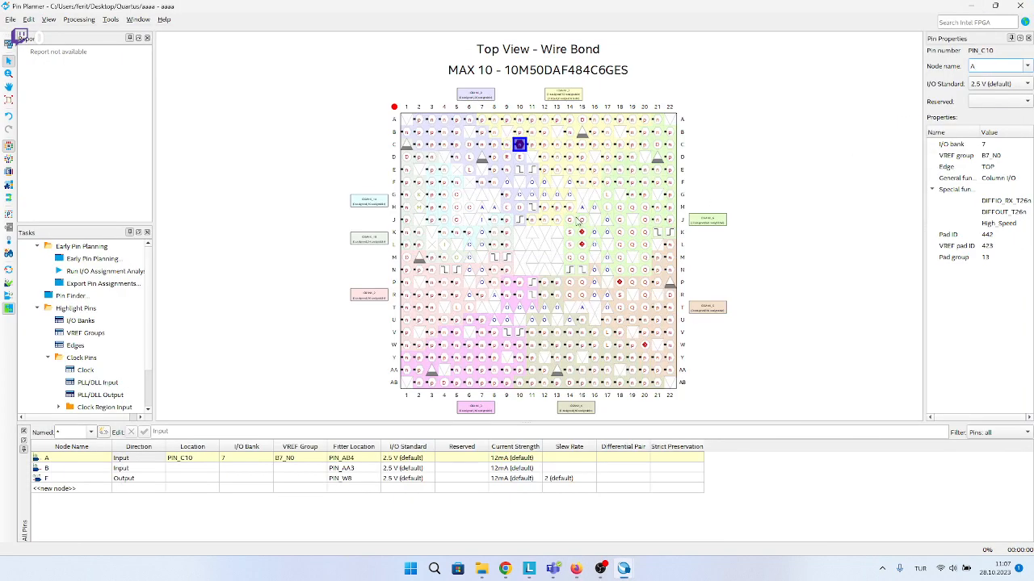
pyautogui.click(532, 143)
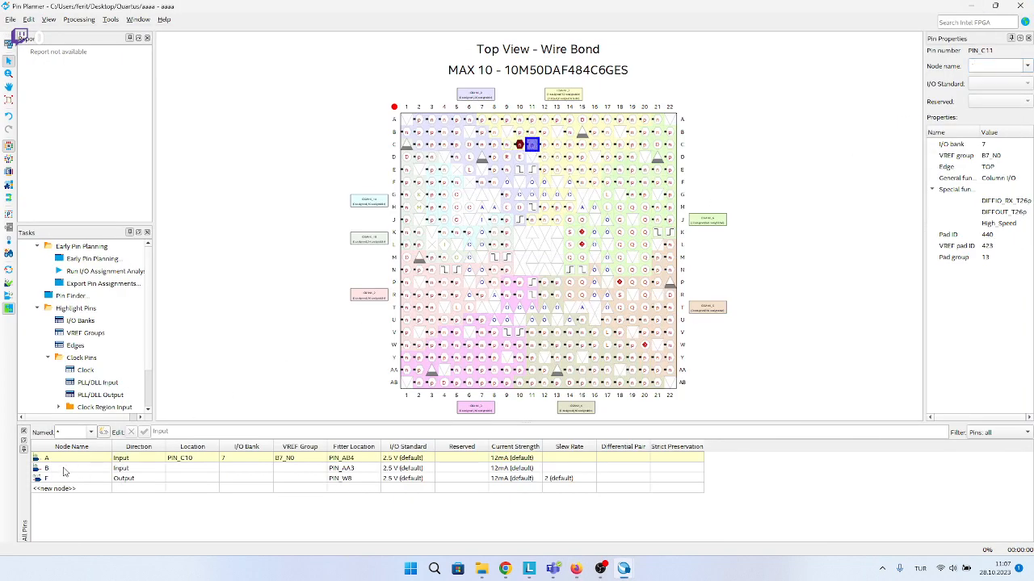
pyautogui.click(185, 469)
pyautogui.doubleClick(170, 470)
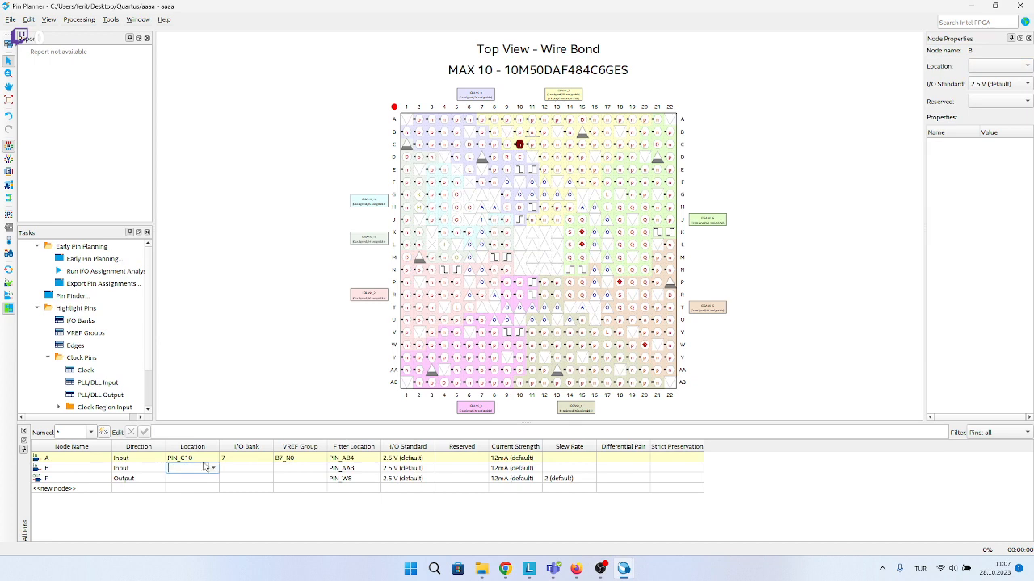
pyautogui.press('capslock')
pyautogui.write('PIN_C1')
pyautogui.press('capslock')
pyautogui.press('capslock')
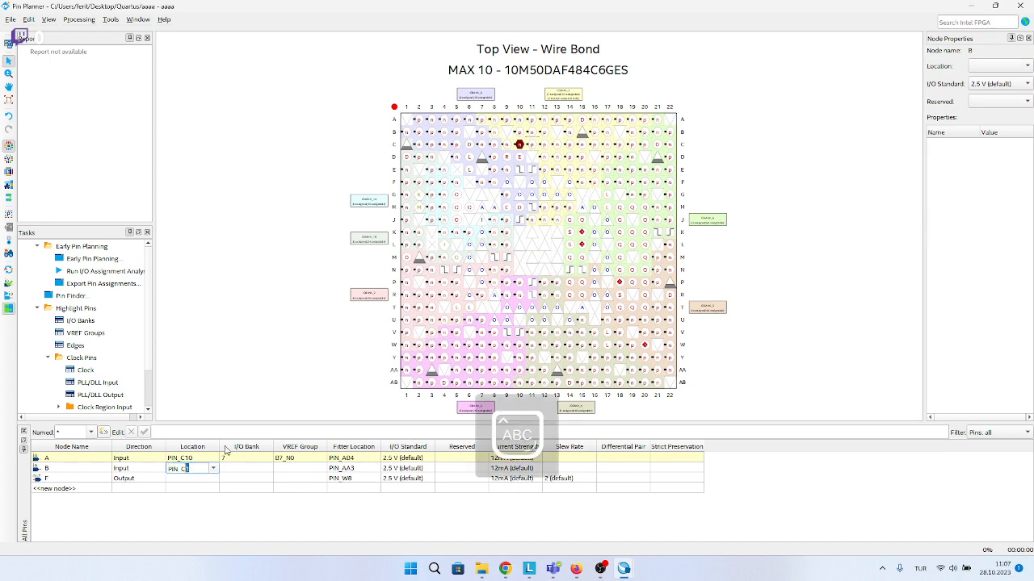
pyautogui.write('IN_C11')
pyautogui.press('Return')
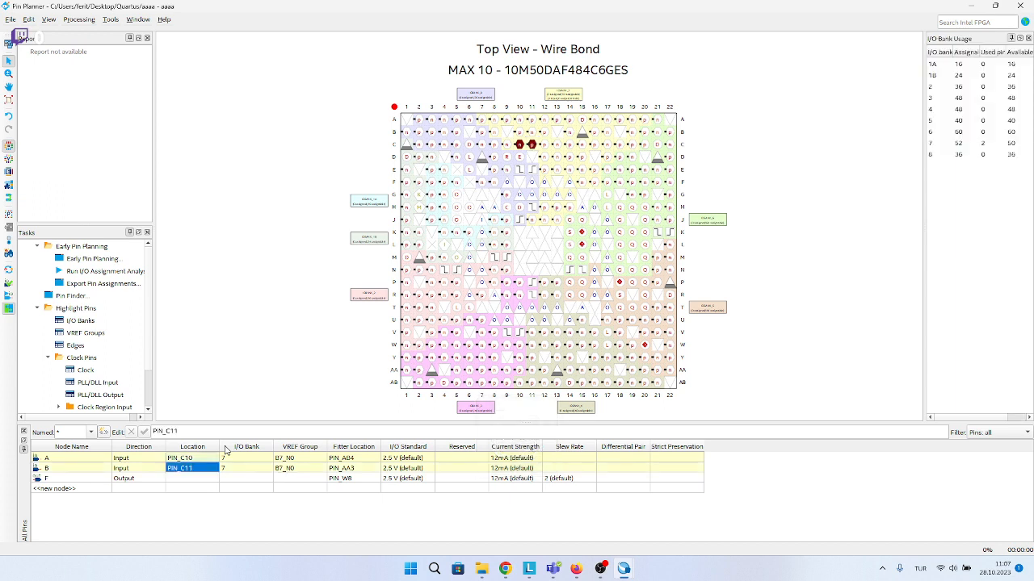
# Switch to Firefox and find the FPGA pin number of LEDR0 in Table 3-5 for output F.
pyautogui.click(186, 479)
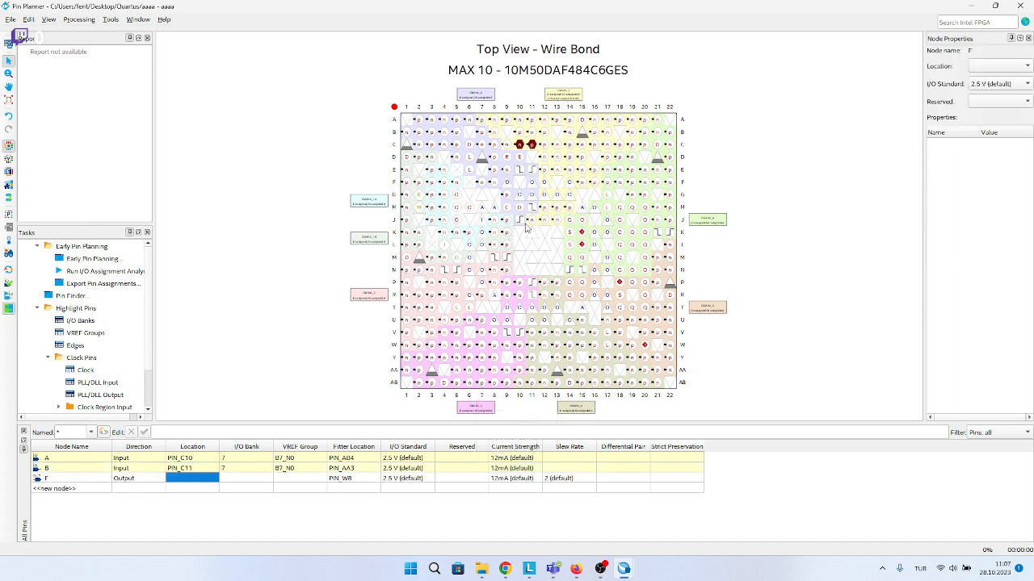
pyautogui.click(576, 568)
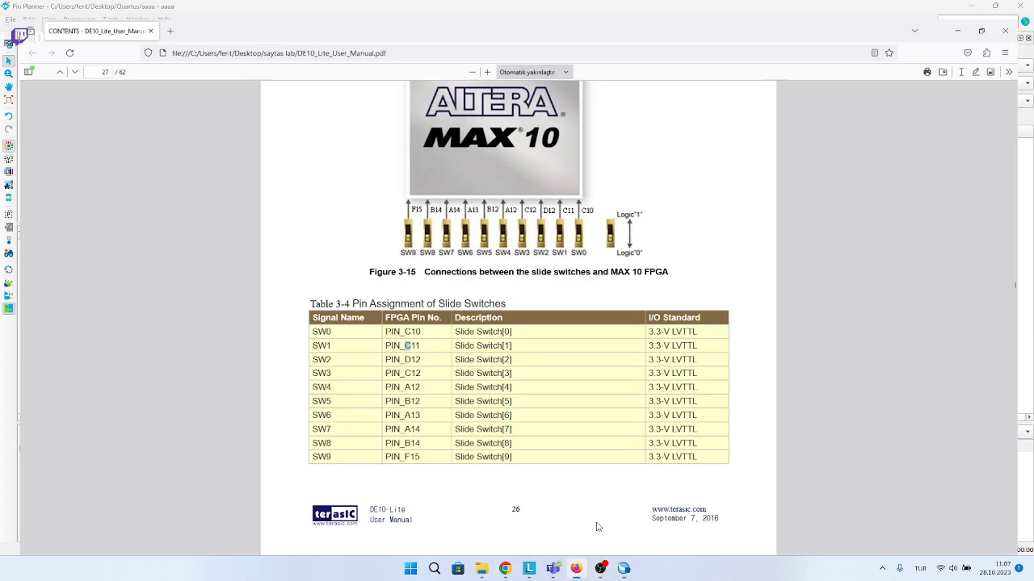
pyautogui.scroll(-7, 622, 383)
pyautogui.scroll(1, 623, 383)
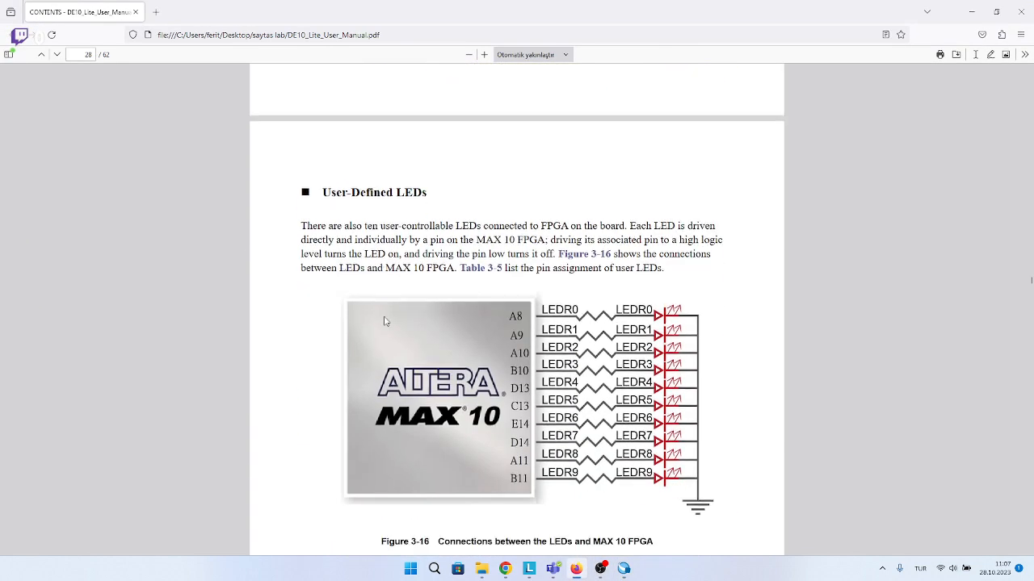
pyautogui.scroll(-4, 623, 383)
pyautogui.scroll(2, 374, 347)
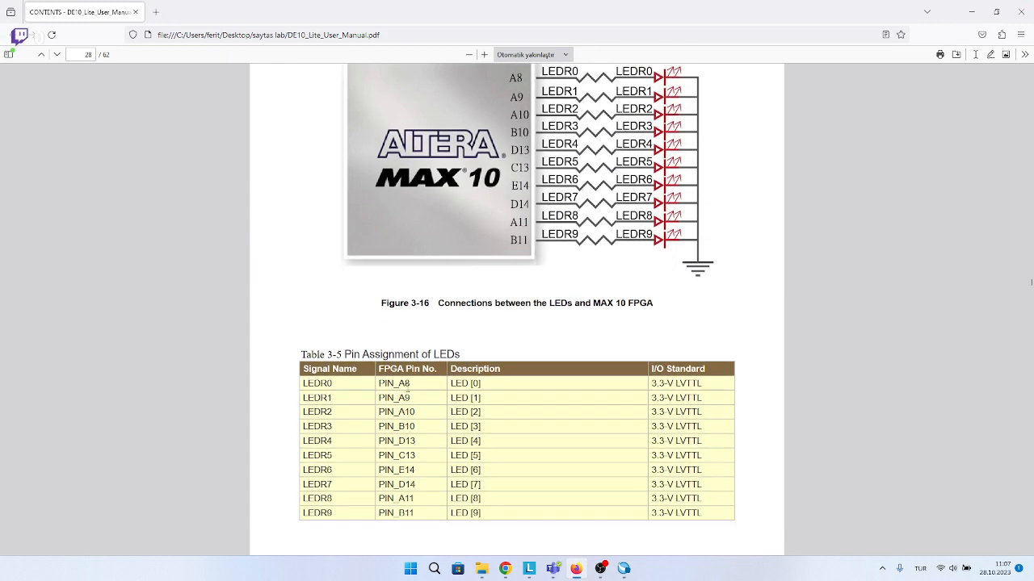
pyautogui.scroll(-2, 373, 384)
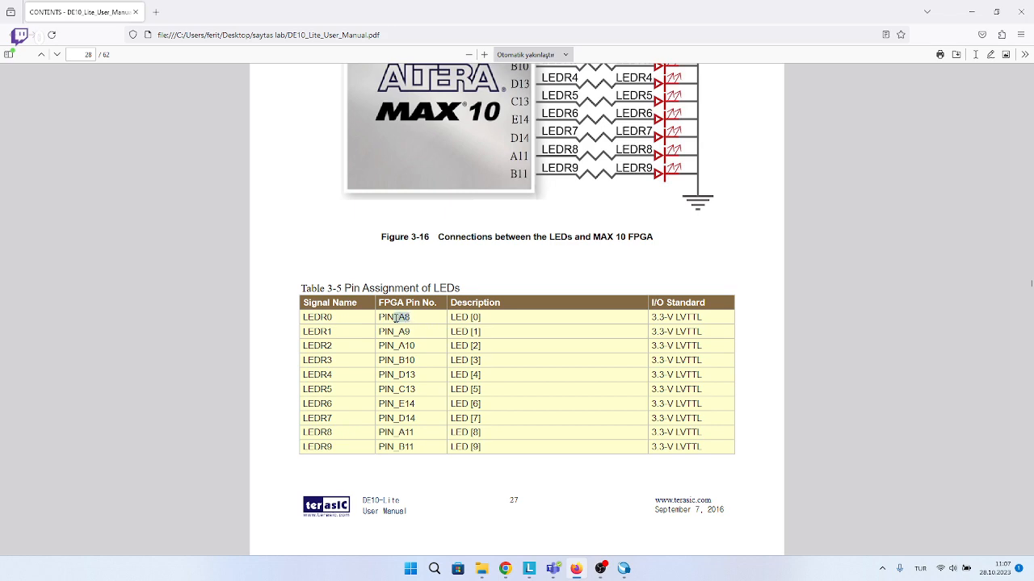
# Return to the Pin Planner and set the location of output F to PIN_A8.
pyautogui.click(972, 11)
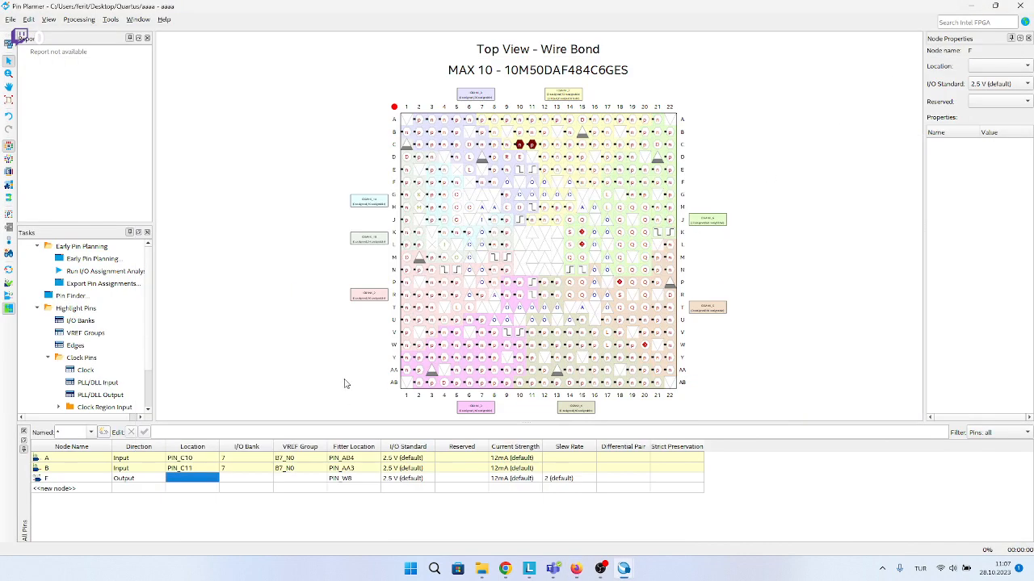
pyautogui.doubleClick(176, 480)
pyautogui.press('capslock')
pyautogui.write('p')
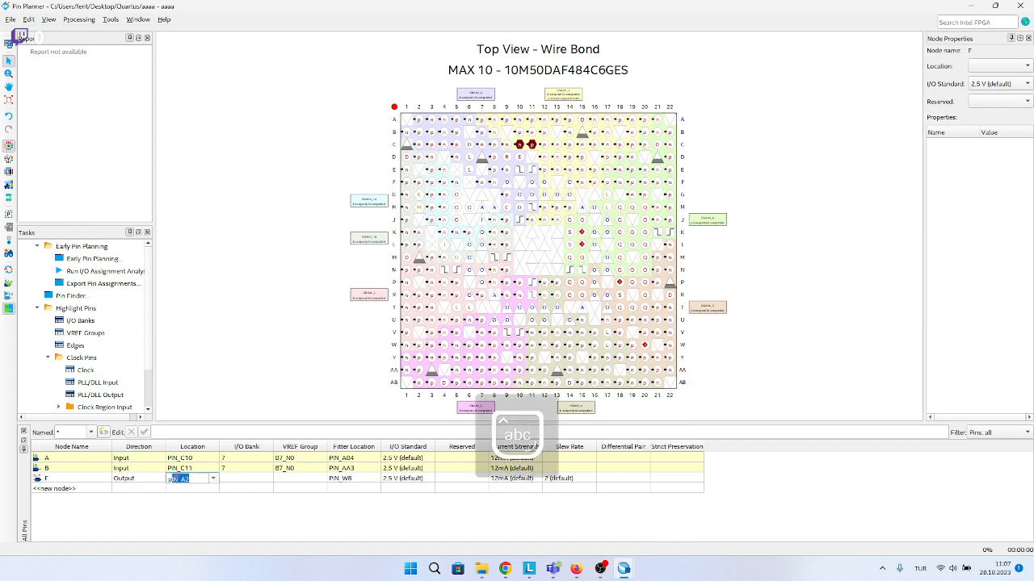
pyautogui.press('BackSpace')
pyautogui.press('capslock')
pyautogui.press('BackSpace')
pyautogui.write('PIN_A8')
pyautogui.press('Return')
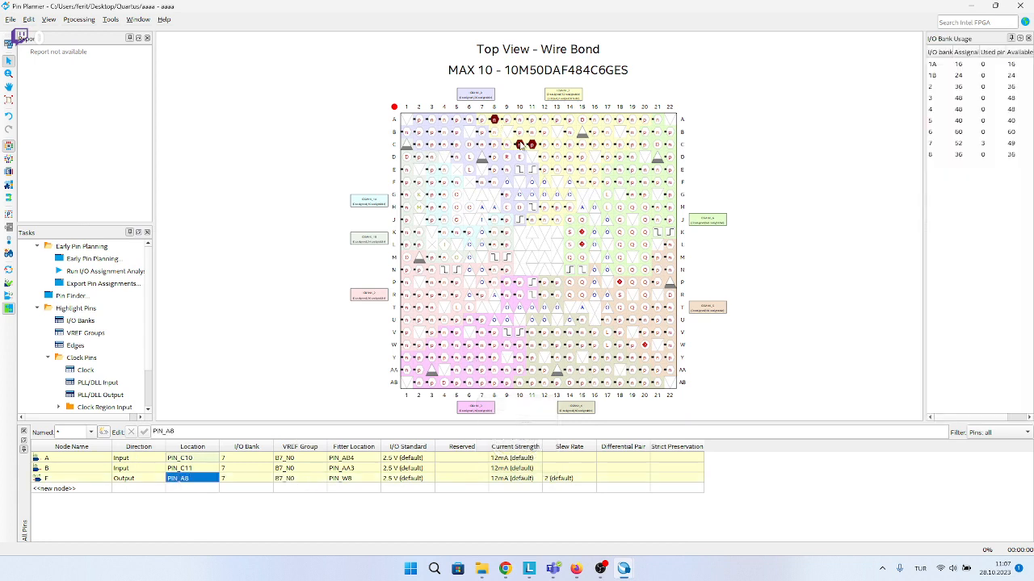
# Check the assigned pins and output F's I/O bank, and close the Pin Planner.
pyautogui.click(520, 144)
pyautogui.click(238, 408)
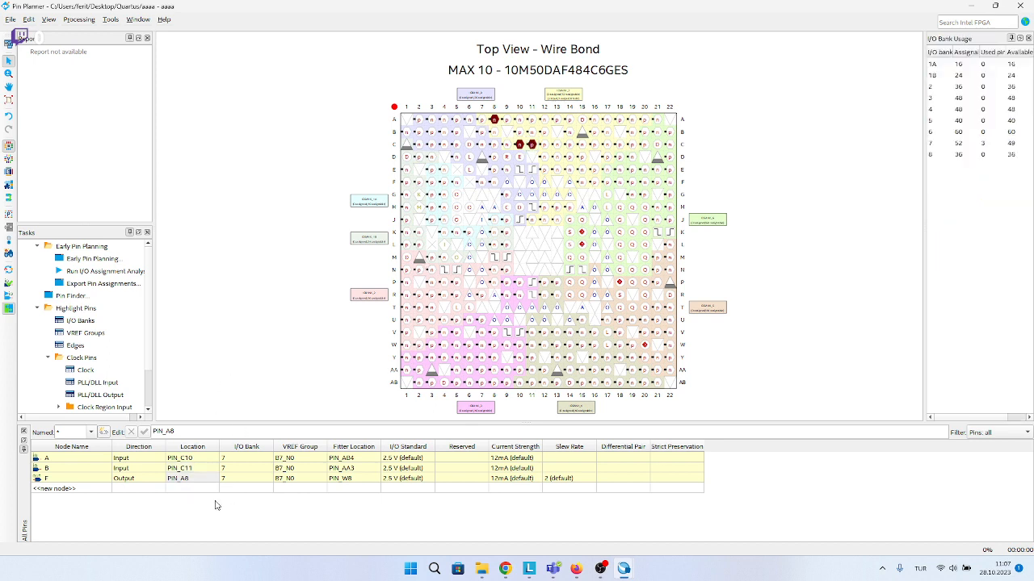
pyautogui.click(247, 480)
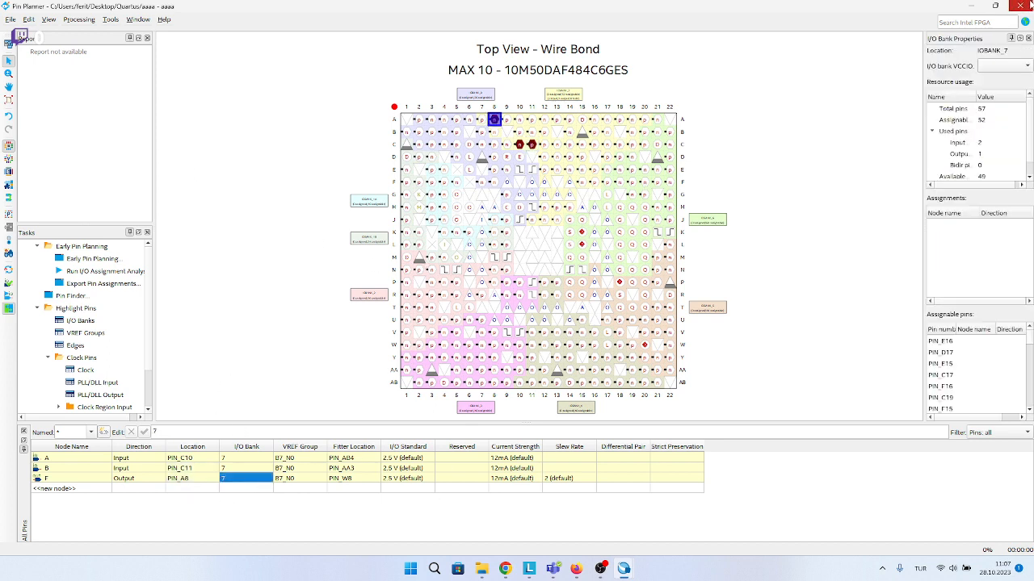
pyautogui.click(1025, 6)
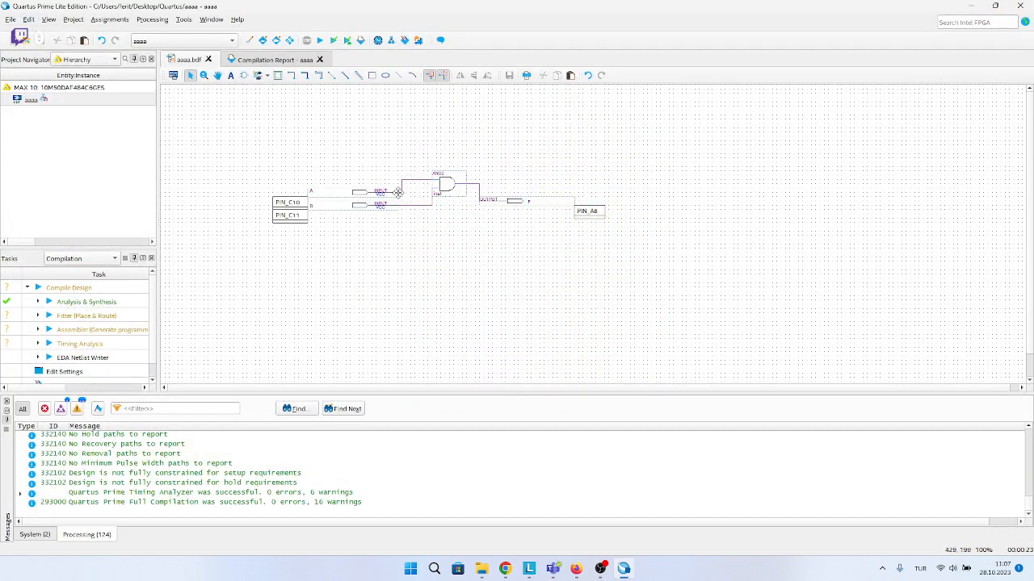
# Open the Programmer and its Hardware Setup dialog.
pyautogui.click(184, 21)
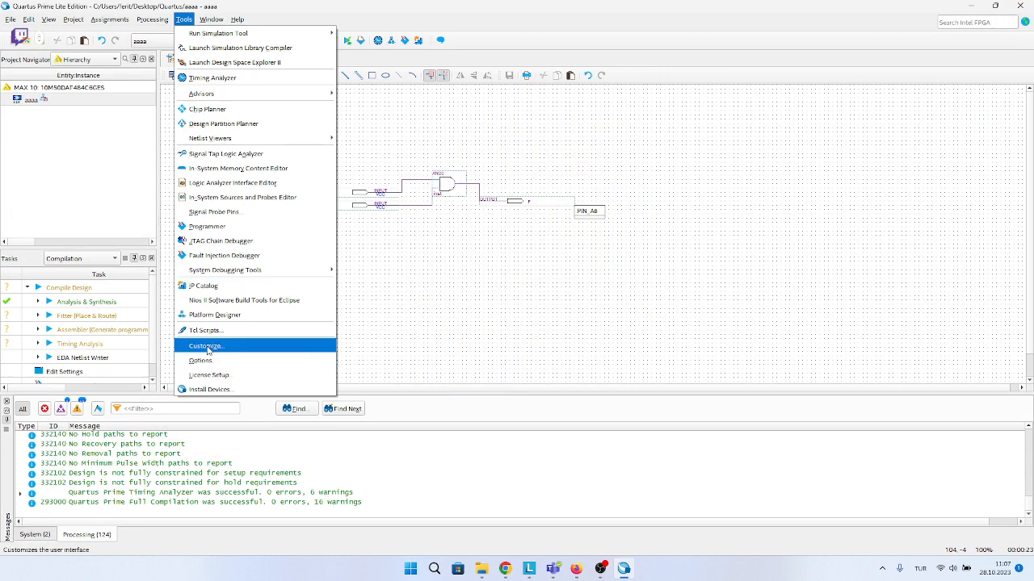
pyautogui.click(206, 227)
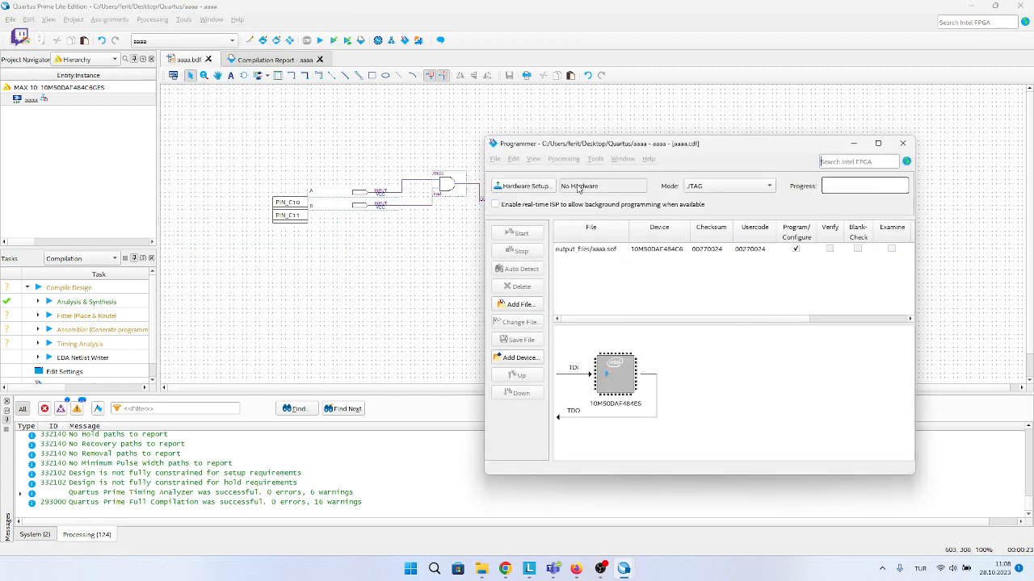
pyautogui.click(539, 187)
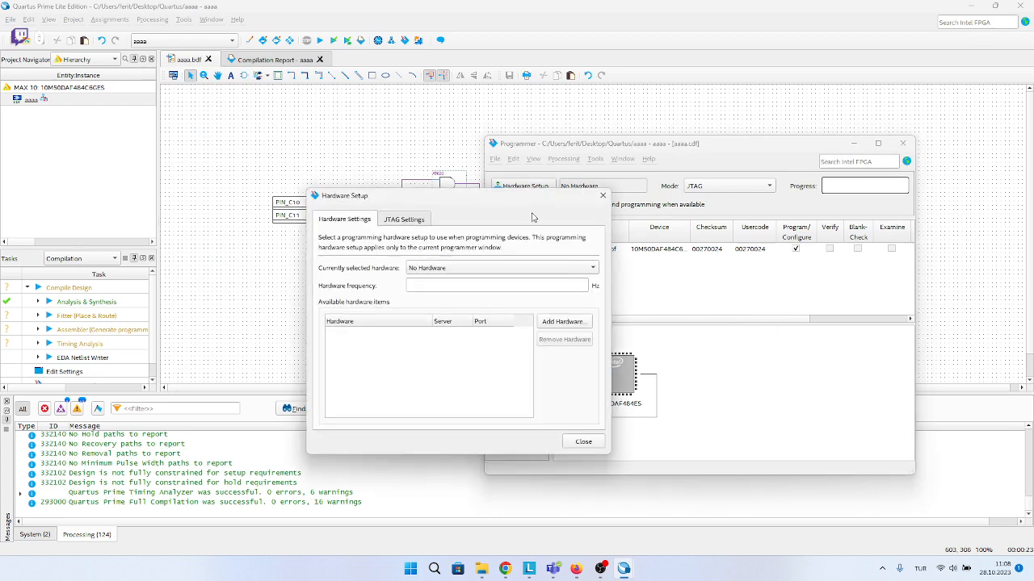
# Check which programming hardware can be selected in the Hardware Setup dialog, moving the dialog clear of the schematic's input pins.
pyautogui.click(432, 272)
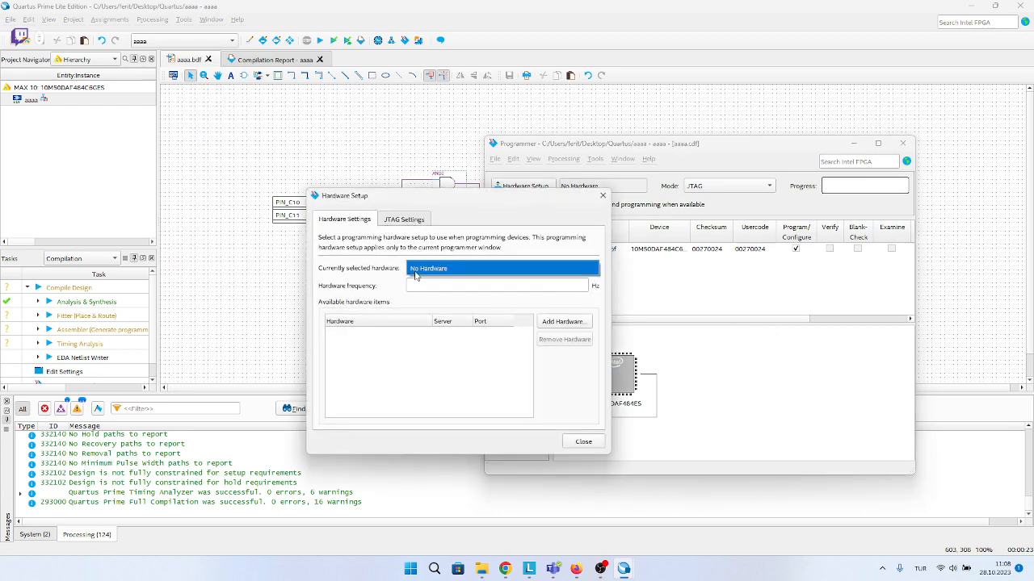
pyautogui.click(416, 275)
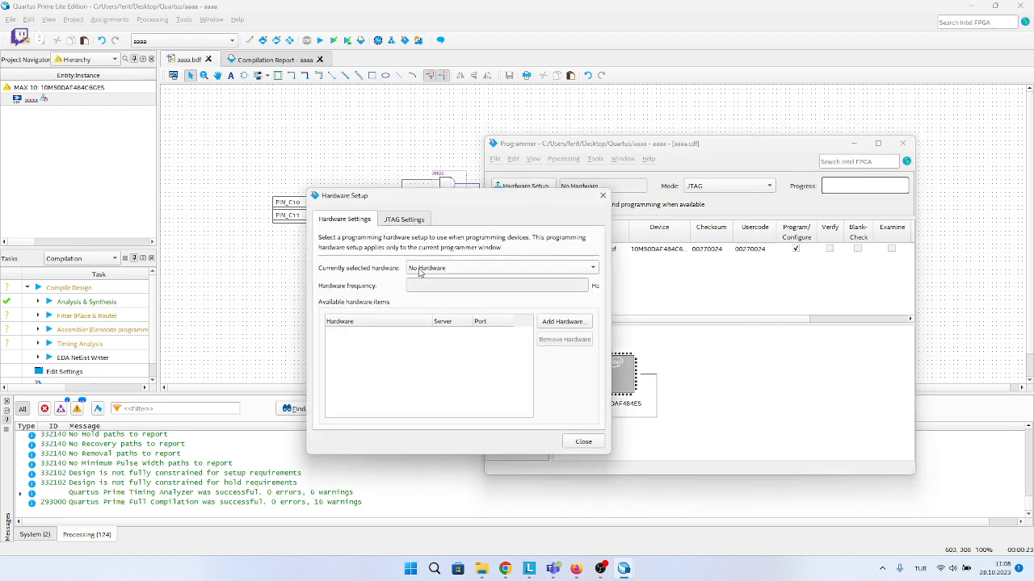
pyautogui.click(596, 270)
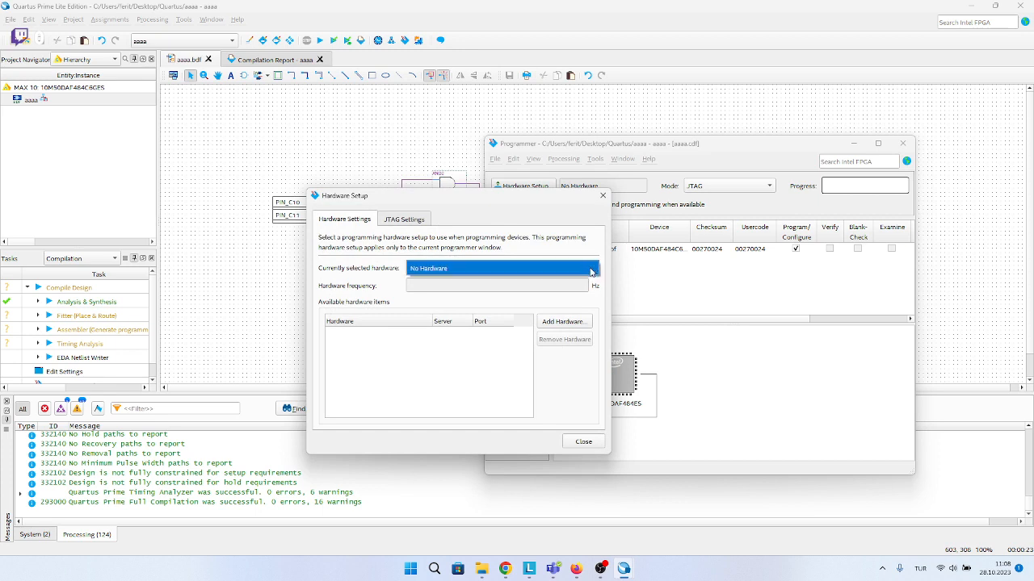
pyautogui.click(590, 274)
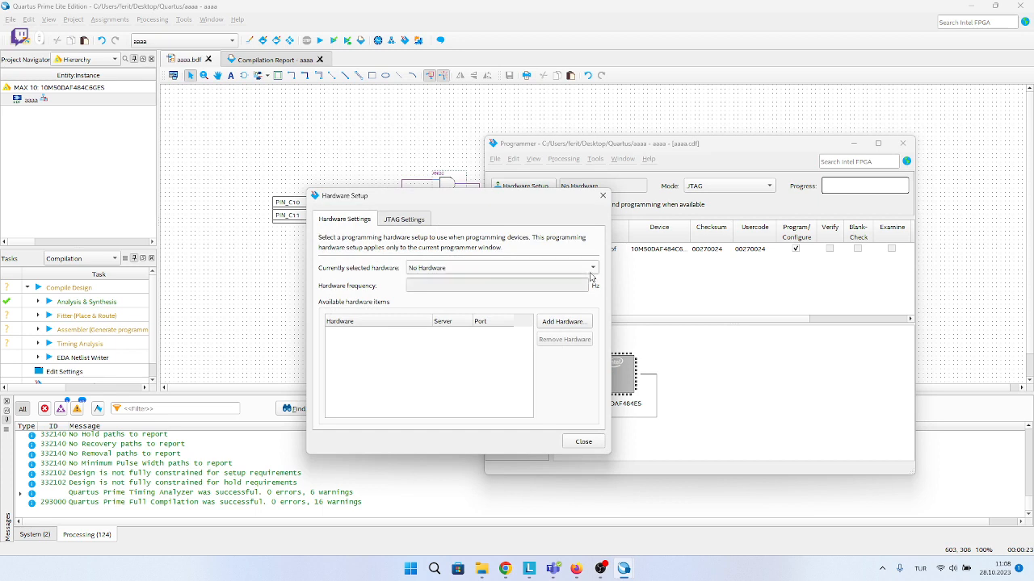
pyautogui.click(593, 273)
pyautogui.click(593, 273)
pyautogui.moveTo(514, 201); pyautogui.dragTo(636, 207)
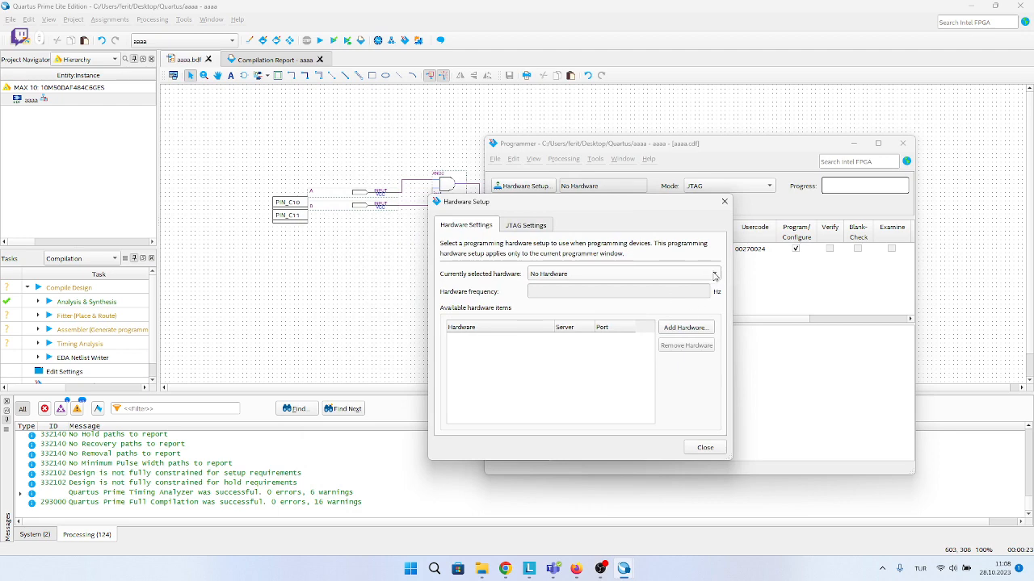
pyautogui.click(714, 275)
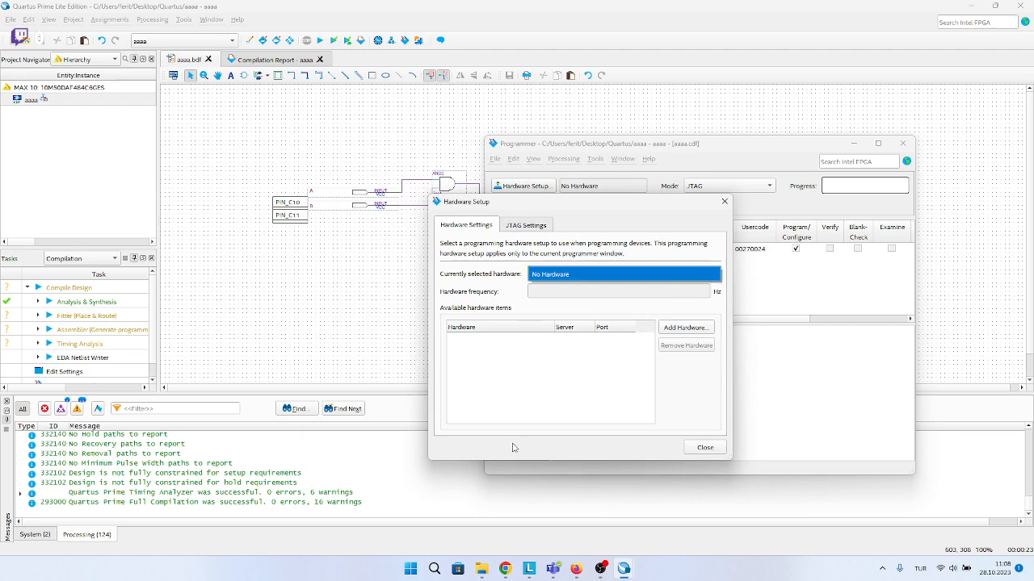
# Open the Windows Device Manager and expand the Universal Serial Bus controllers category.
pyautogui.click(407, 571)
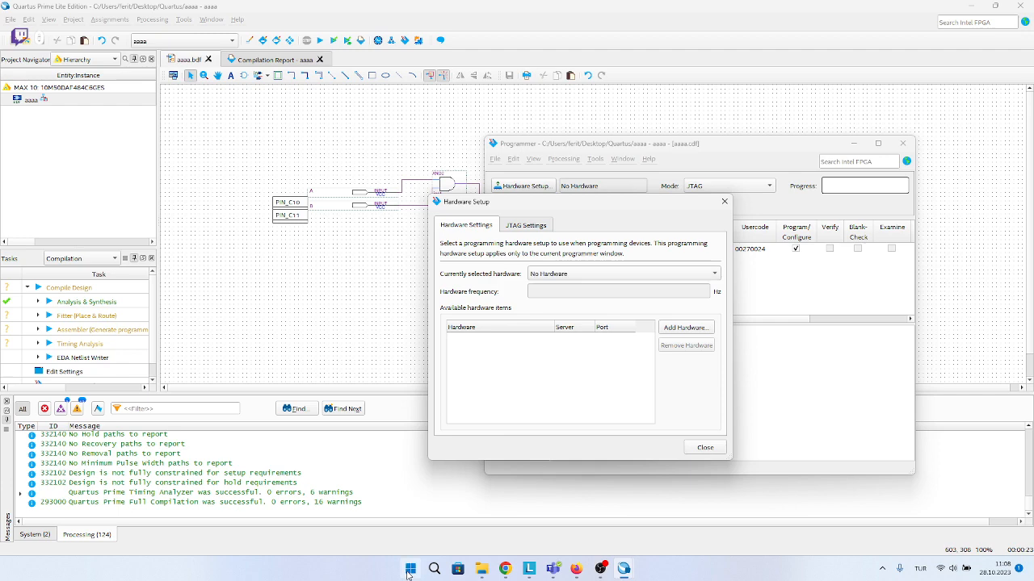
pyautogui.click(409, 569)
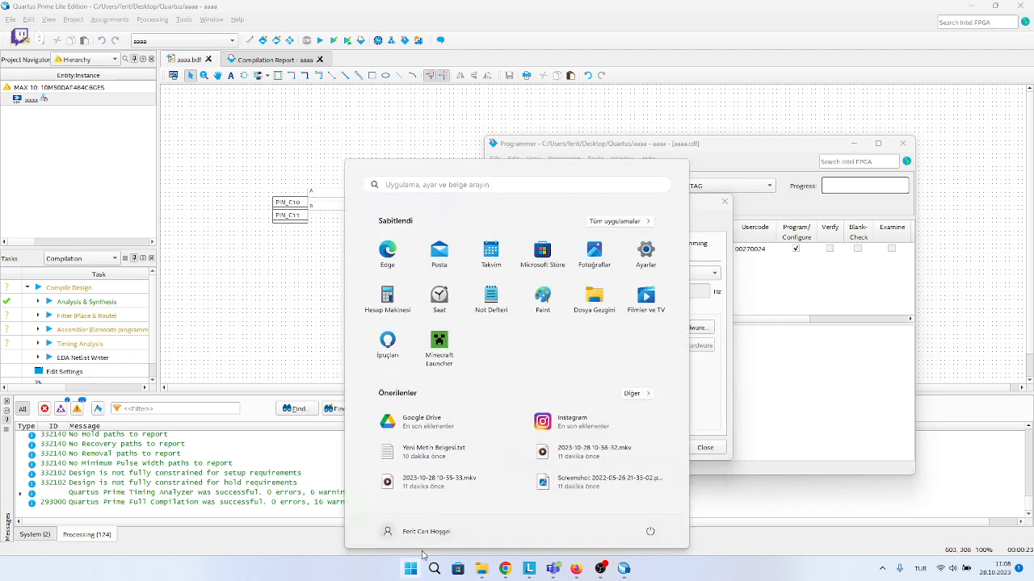
pyautogui.write('AYGIT')
pyautogui.press('Return')
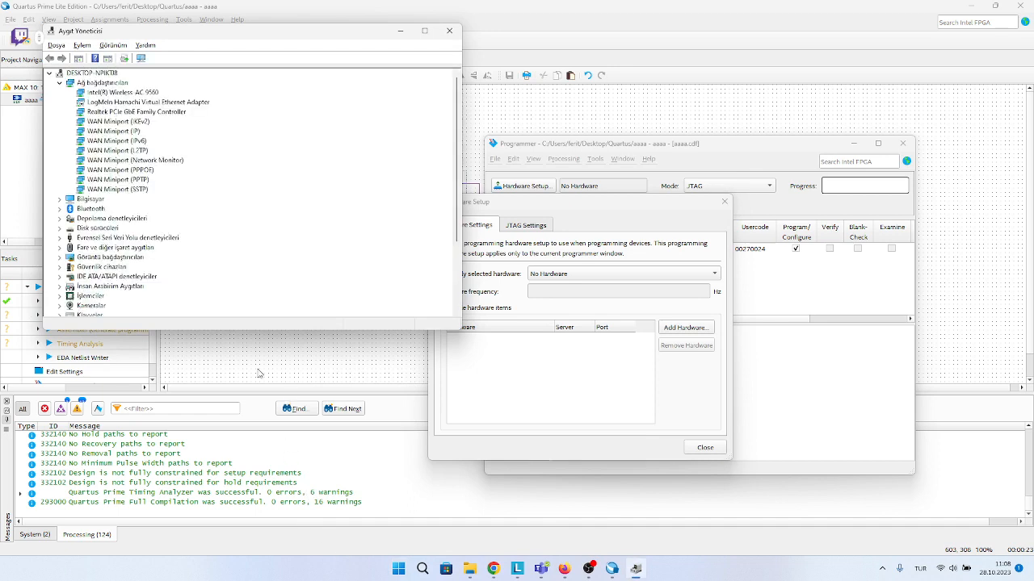
pyautogui.scroll(-4, 106, 243)
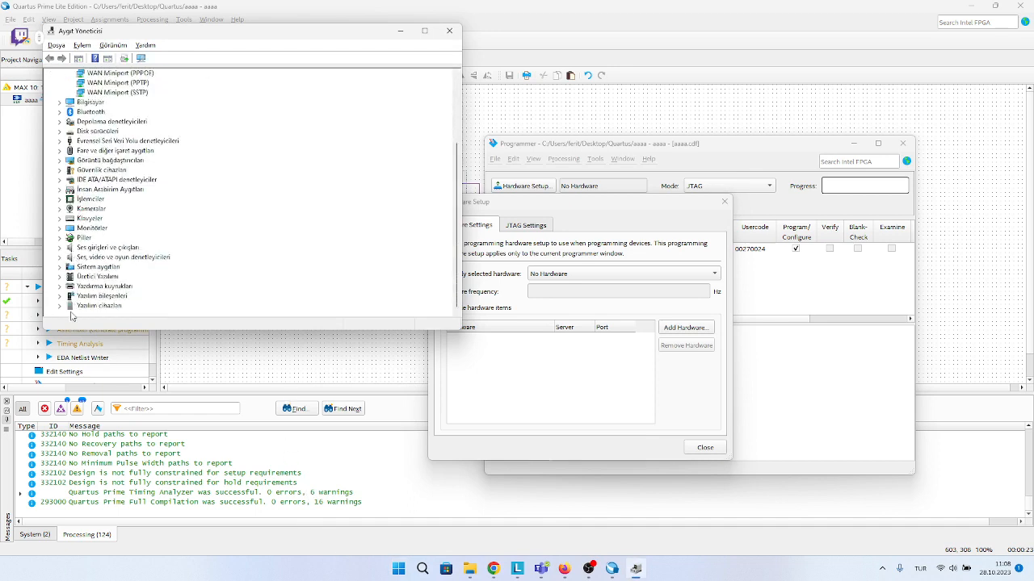
pyautogui.scroll(1, 70, 241)
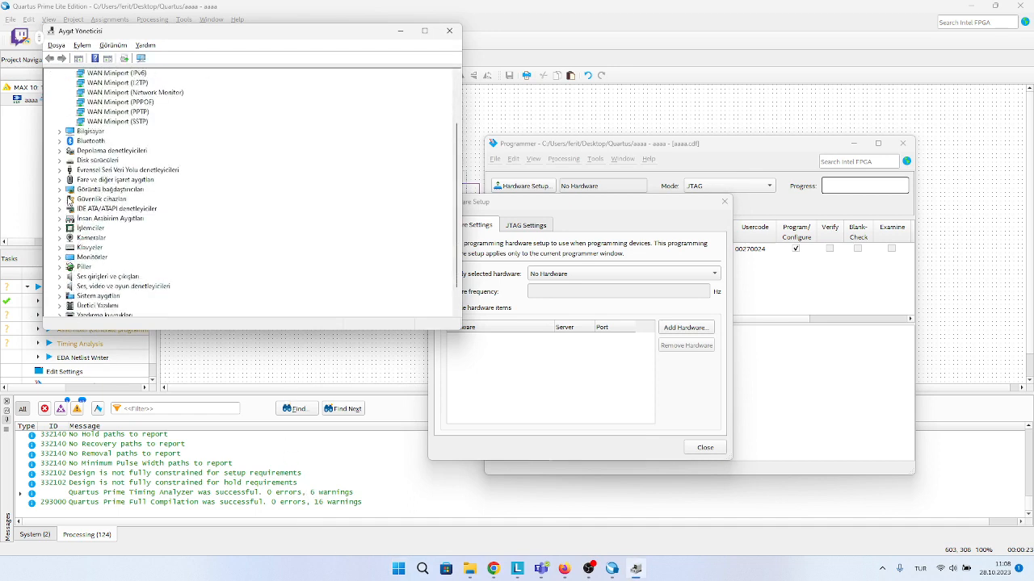
pyautogui.click(59, 170)
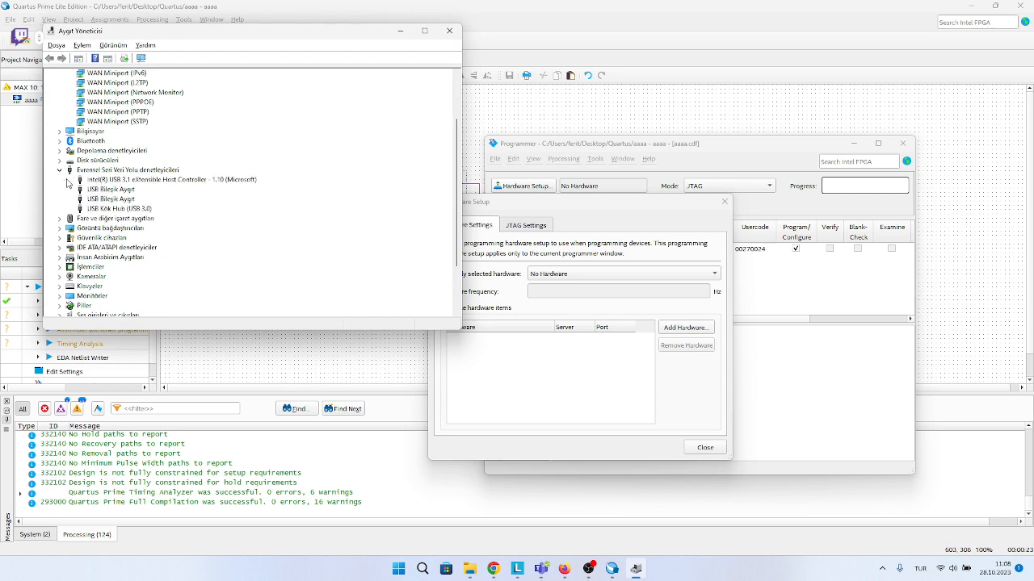
# Check the local driver search location in the USB 3.0 root hub's driver update wizard, and close the wizard and Device Manager.
pyautogui.rightClick(102, 209)
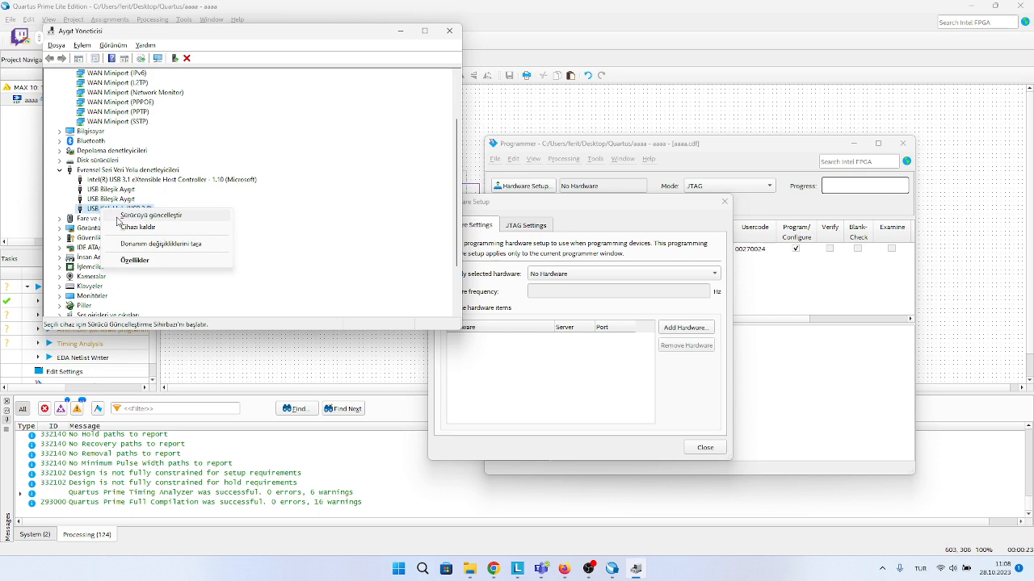
pyautogui.click(121, 215)
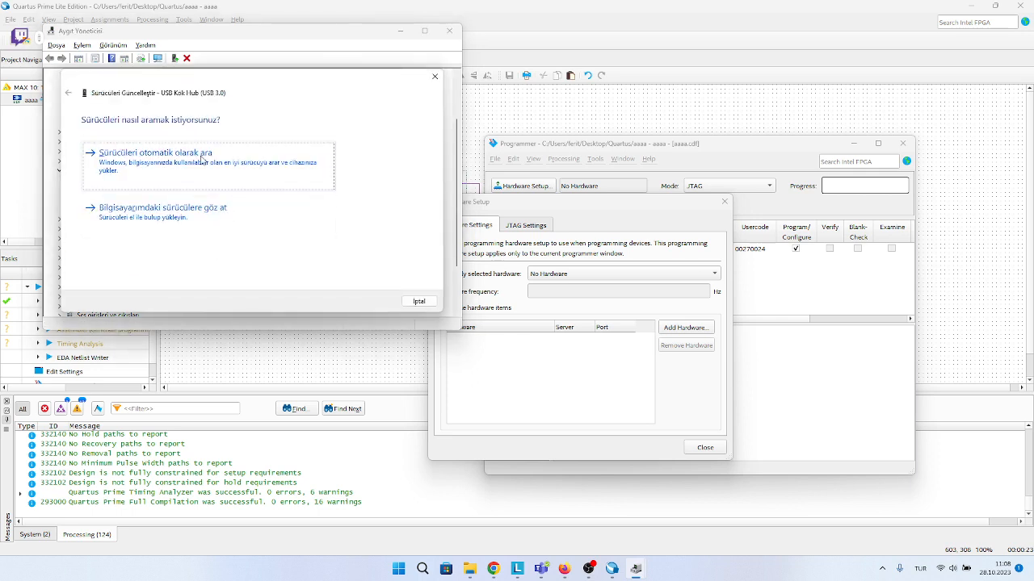
pyautogui.click(253, 216)
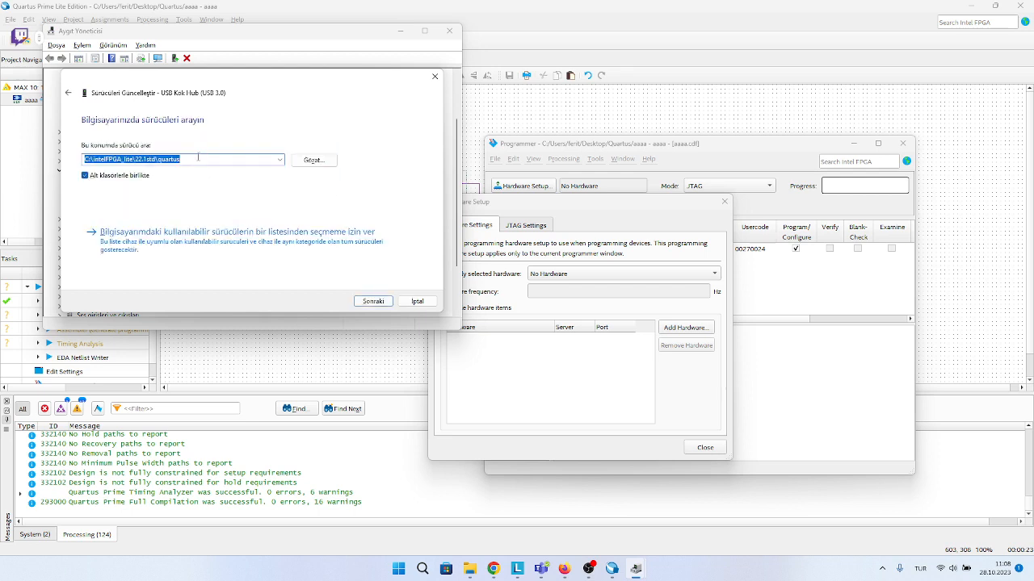
pyautogui.click(435, 75)
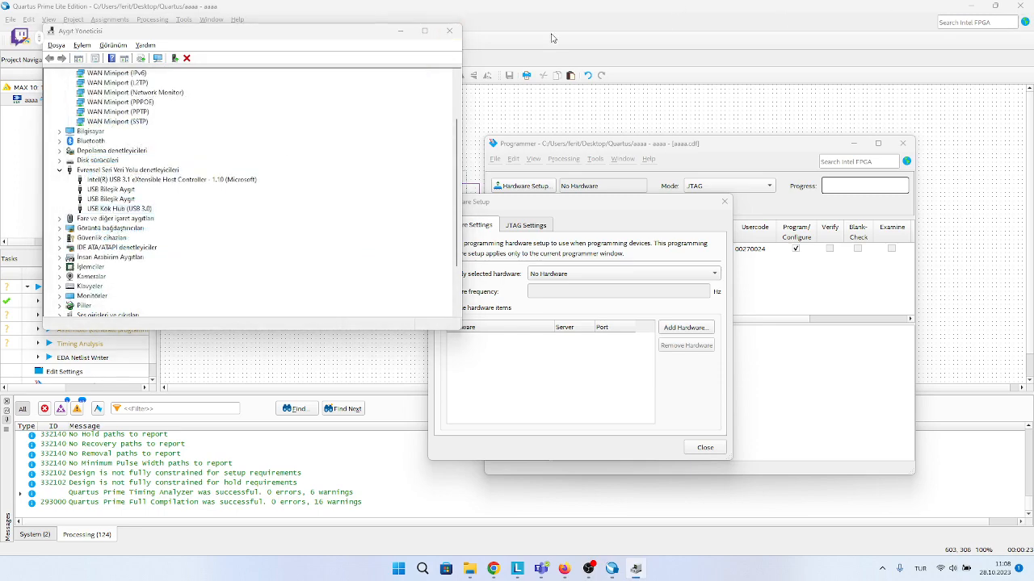
pyautogui.click(449, 31)
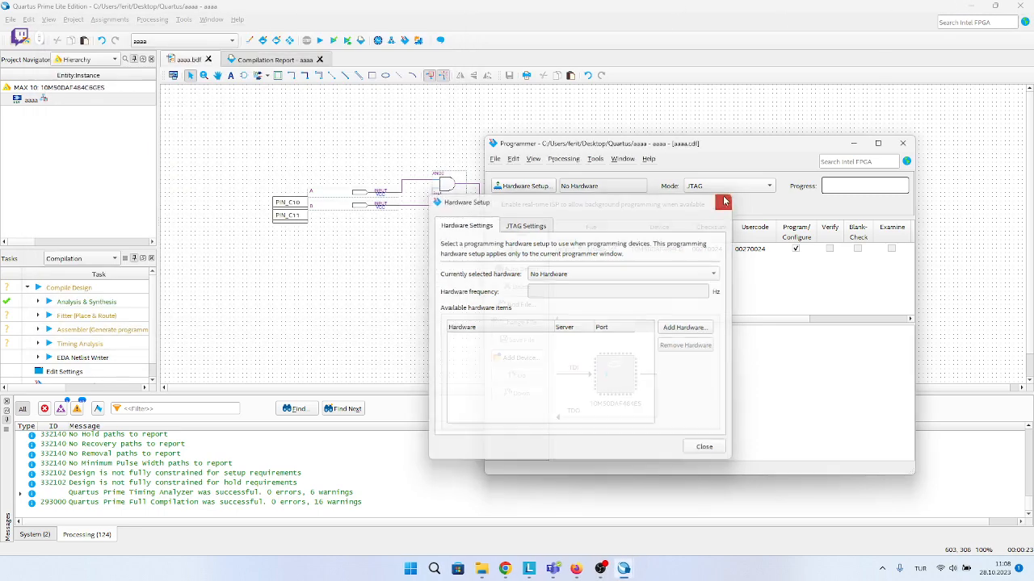
# Close the Hardware Setup dialog and uncover the text file on the desktop by moving the main Quartus and Programmer windows away.
pyautogui.click(724, 201)
pyautogui.click(994, 6)
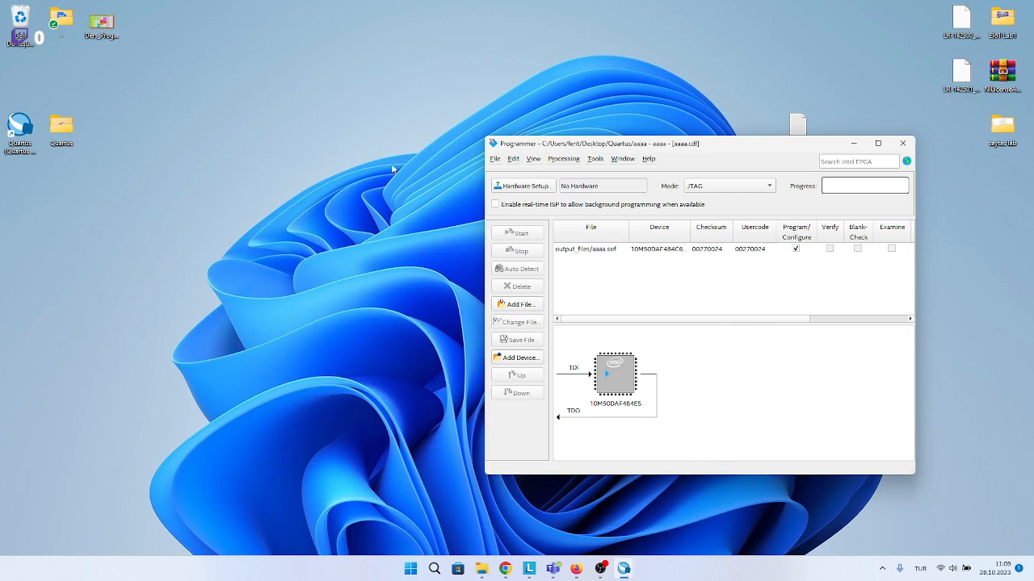
pyautogui.moveTo(601, 138); pyautogui.dragTo(489, 187)
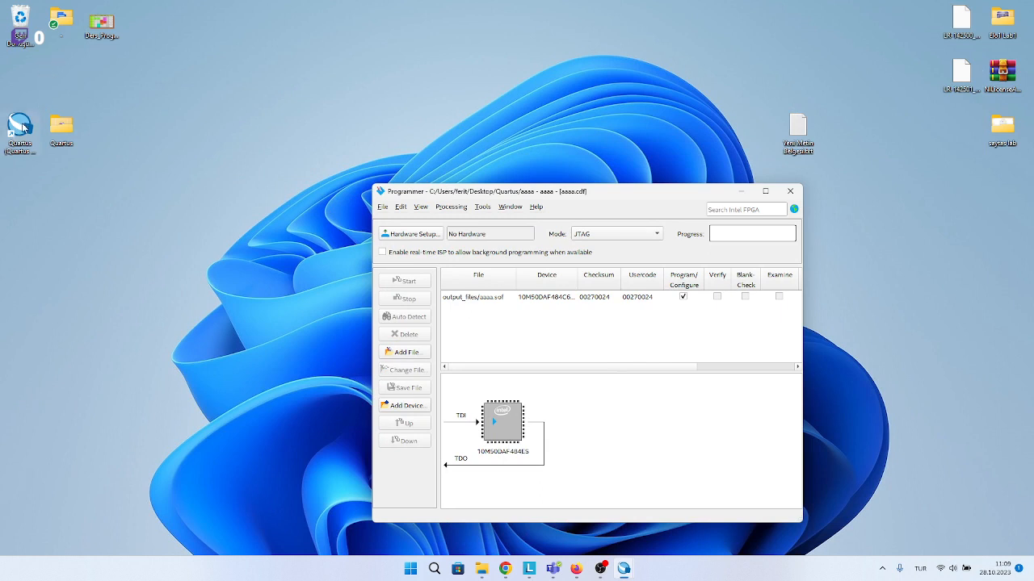
# Open the desktop text file, highlight the driver path C:\intelFPGA_lite\22.1std\quartus\drivers, and close the file.
pyautogui.doubleClick(791, 131)
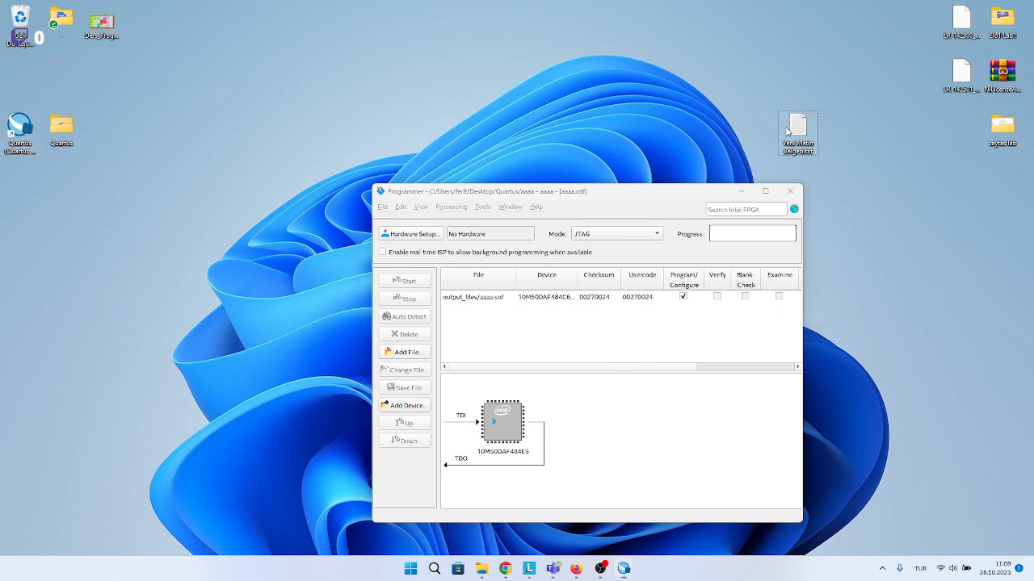
pyautogui.moveTo(324, 180); pyautogui.dragTo(117, 170)
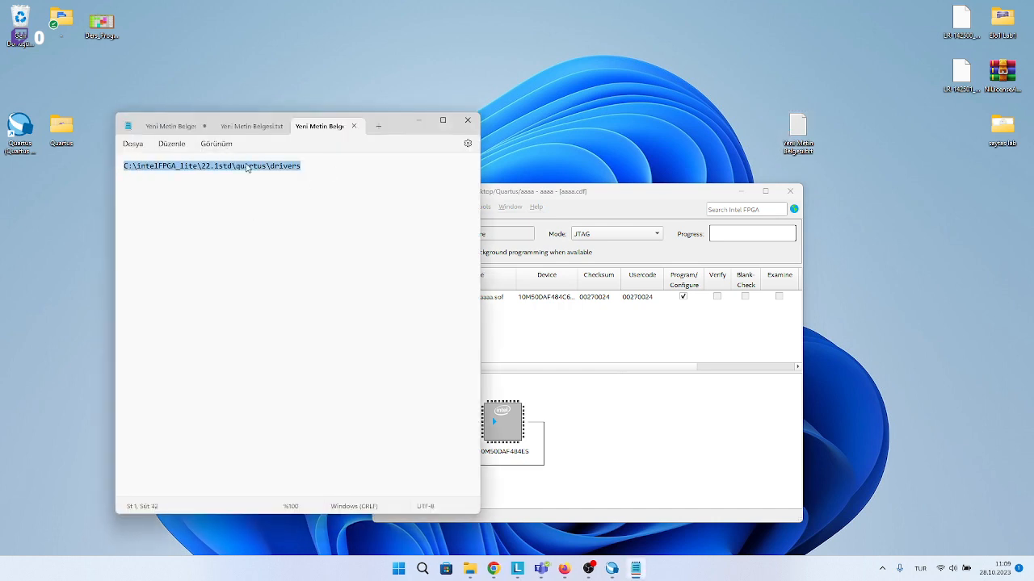
pyautogui.moveTo(311, 166); pyautogui.dragTo(121, 169)
pyautogui.moveTo(396, 127); pyautogui.dragTo(413, 144)
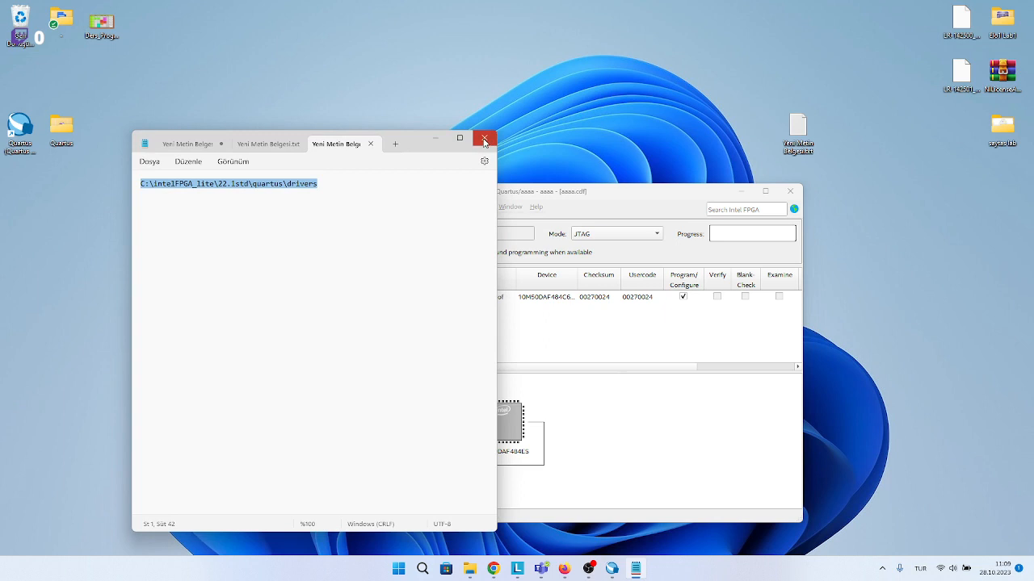
pyautogui.click(485, 141)
# Inspect the target path in the Quartus desktop shortcut's properties, highlighting its installation folder portion, and close the properties.
pyautogui.moveTo(33, 130); pyautogui.dragTo(22, 129, button='right')
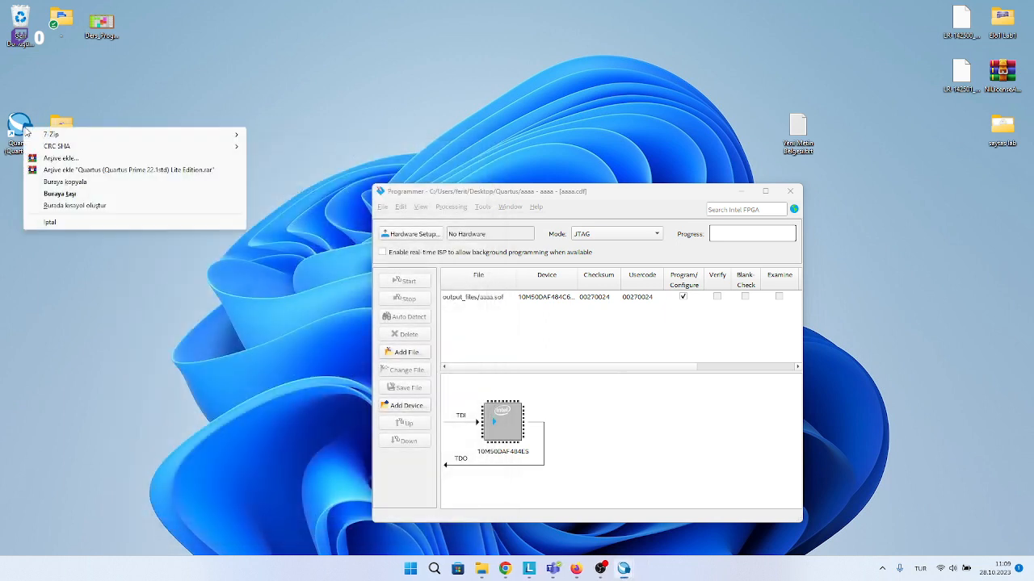
pyautogui.click(23, 129)
pyautogui.rightClick(23, 127)
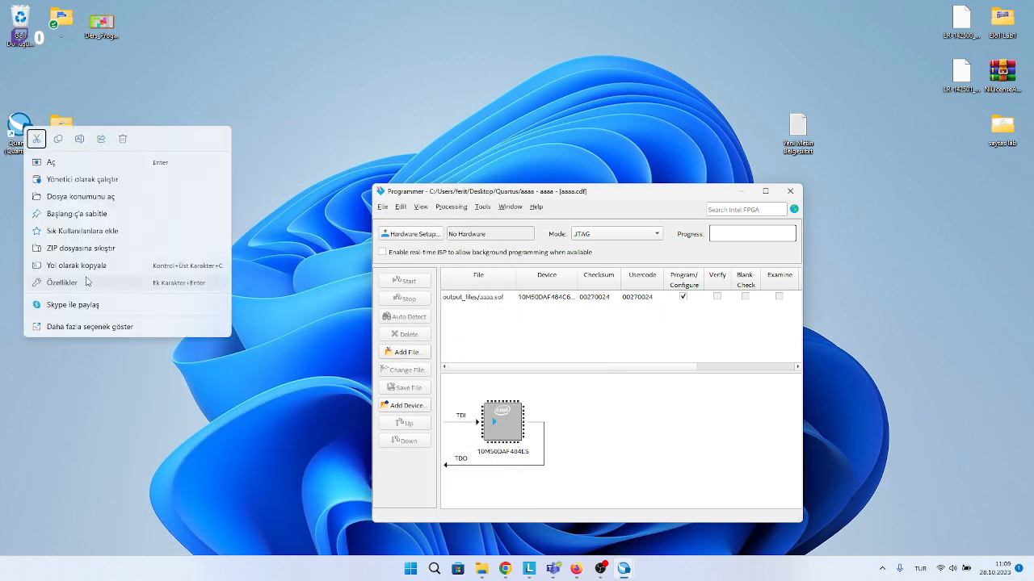
pyautogui.click(12, 123)
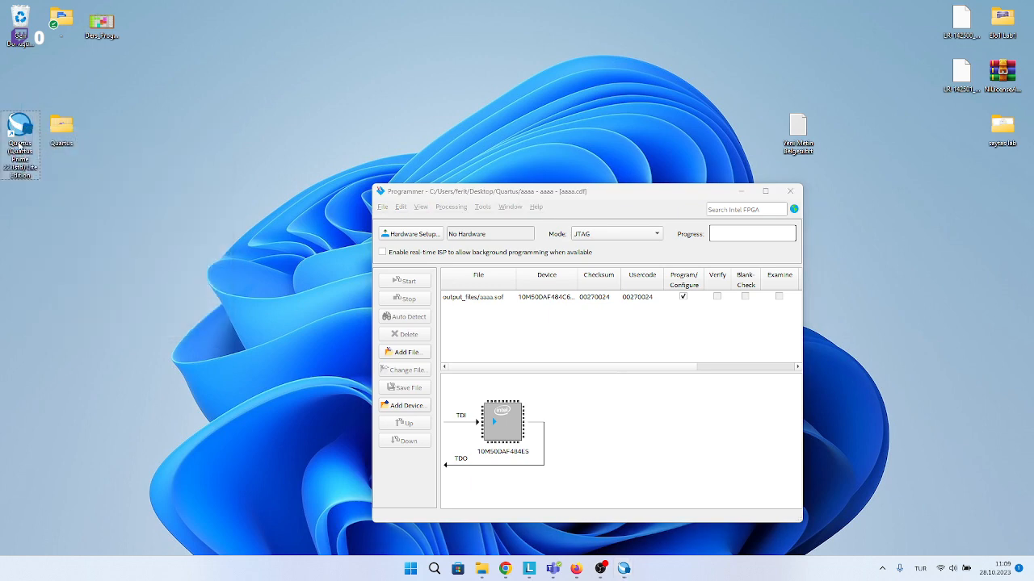
pyautogui.rightClick(21, 144)
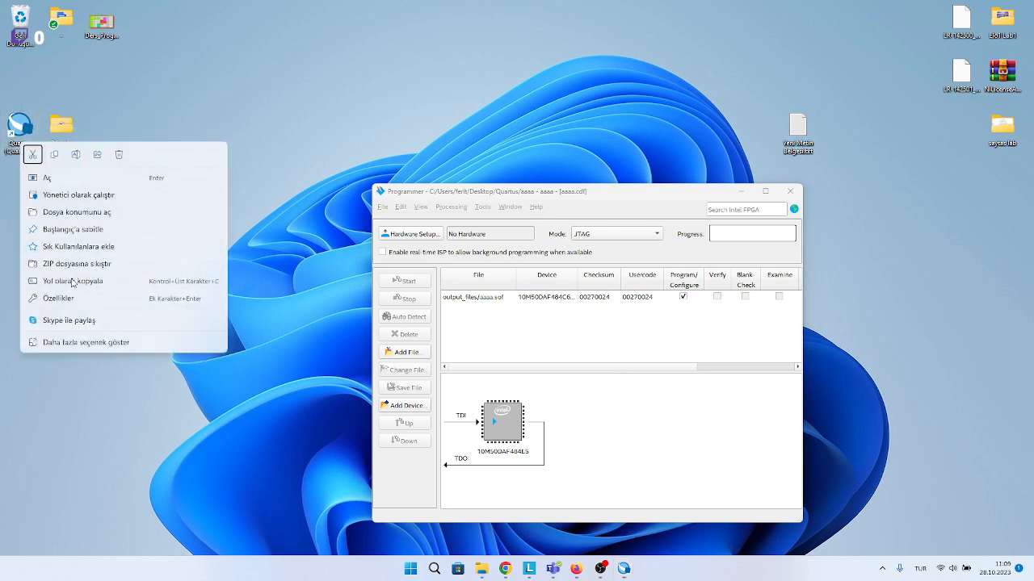
pyautogui.click(48, 298)
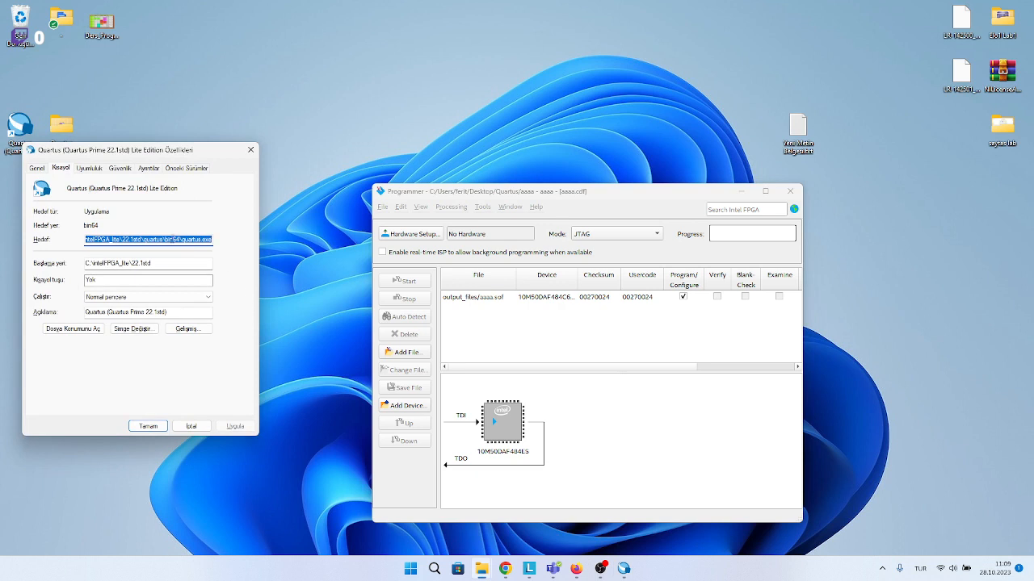
pyautogui.moveTo(176, 239); pyautogui.dragTo(81, 242)
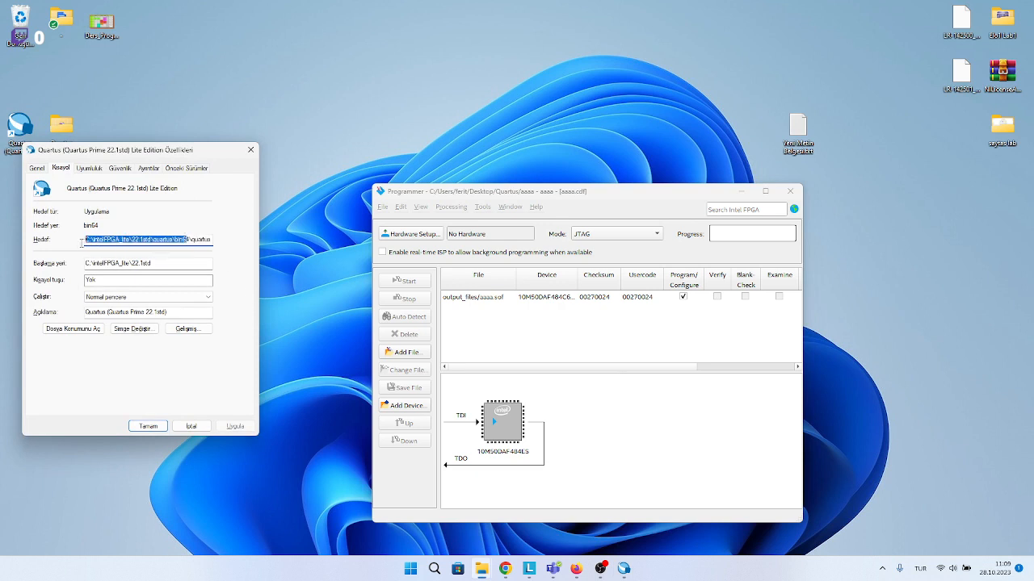
pyautogui.click(189, 239)
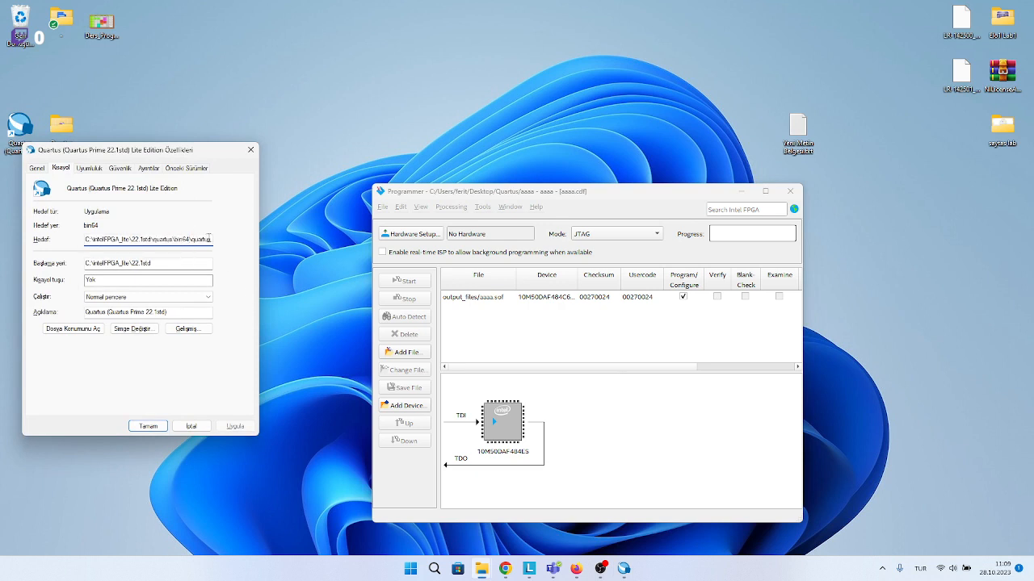
pyautogui.moveTo(175, 240); pyautogui.dragTo(87, 239)
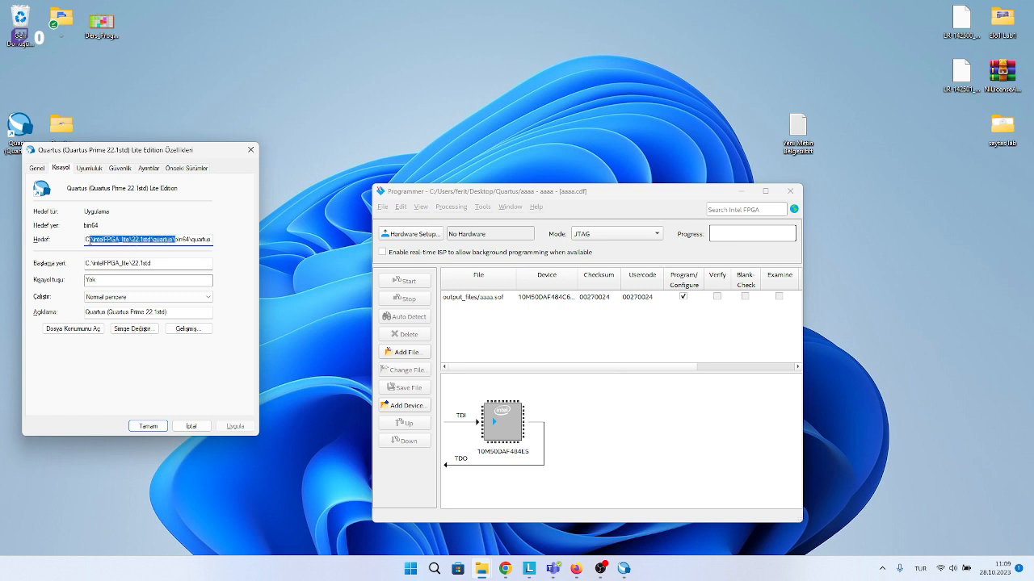
pyautogui.click(250, 149)
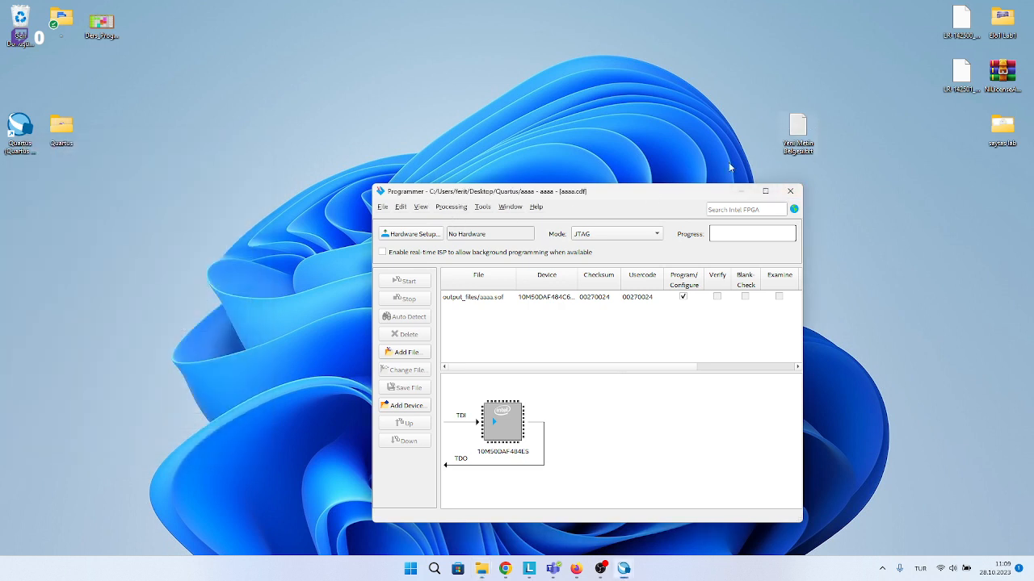
# Reopen the desktop text file, highlight the \intelFPGA_lite\22.1std\quartus\drivers part of its path, and close it again.
pyautogui.moveTo(15, 92); pyautogui.dragTo(34, 183)
pyautogui.moveTo(38, 86); pyautogui.dragTo(5, 170)
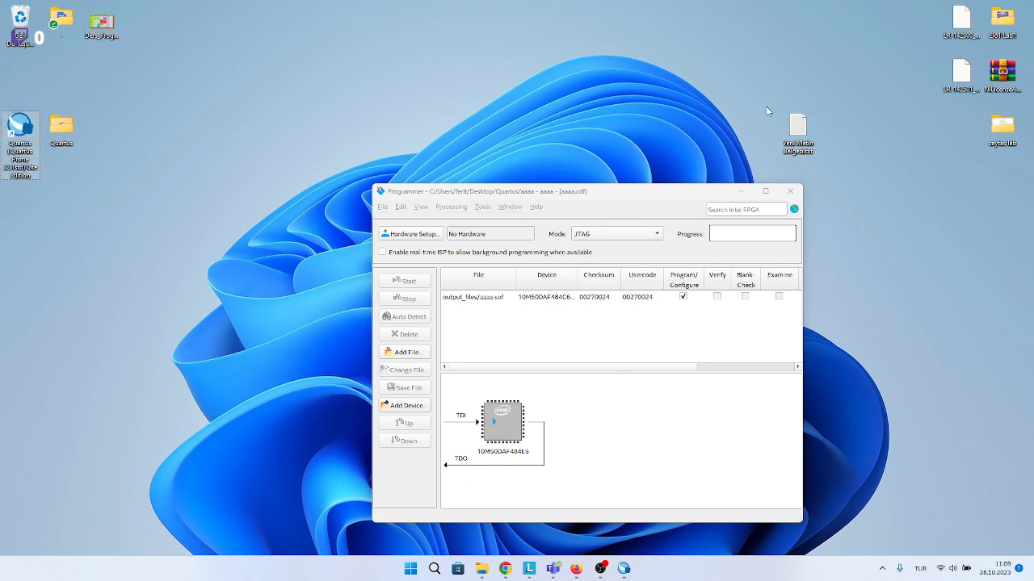
pyautogui.doubleClick(805, 124)
pyautogui.moveTo(320, 184); pyautogui.dragTo(149, 184)
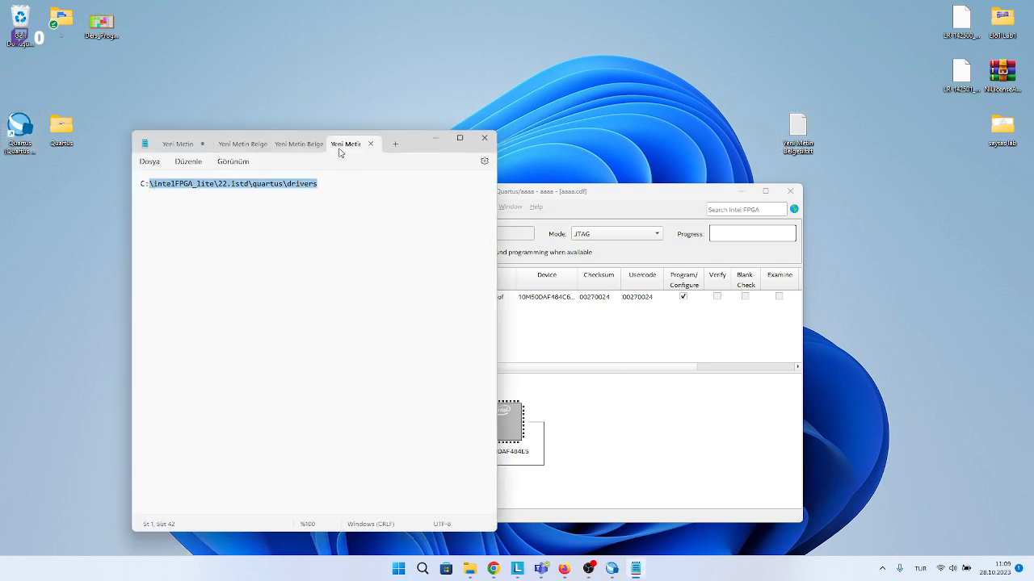
pyautogui.click(502, 141)
pyautogui.click(482, 140)
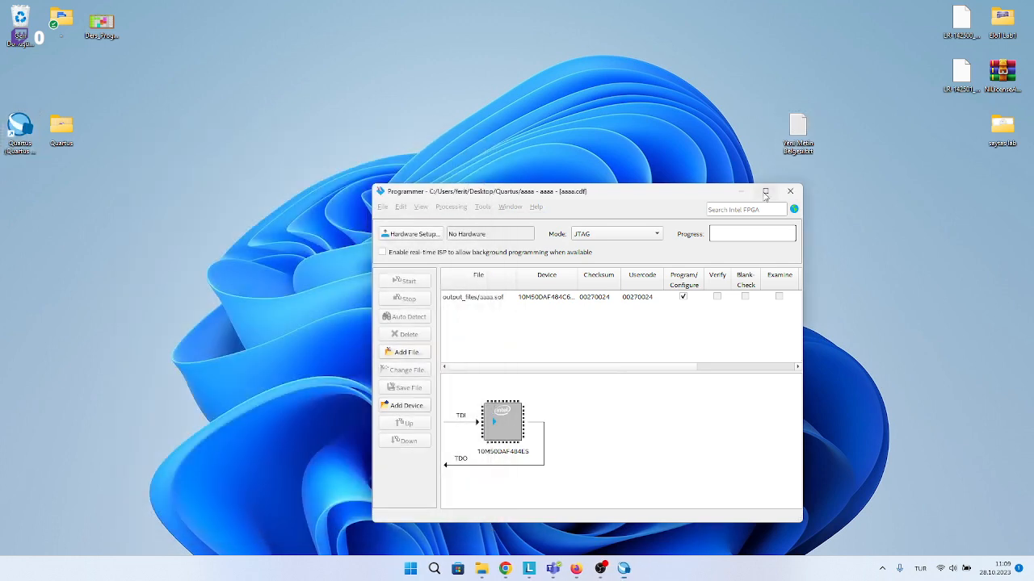
# Maximise the Programmer and check its Hardware Setup dialog again for selectable programming hardware.
pyautogui.click(765, 191)
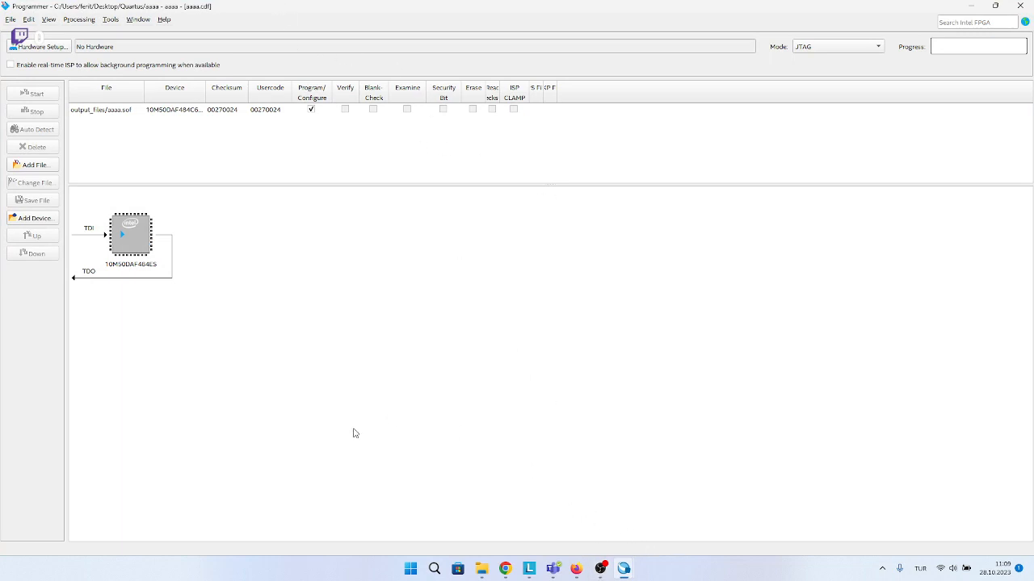
pyautogui.click(41, 49)
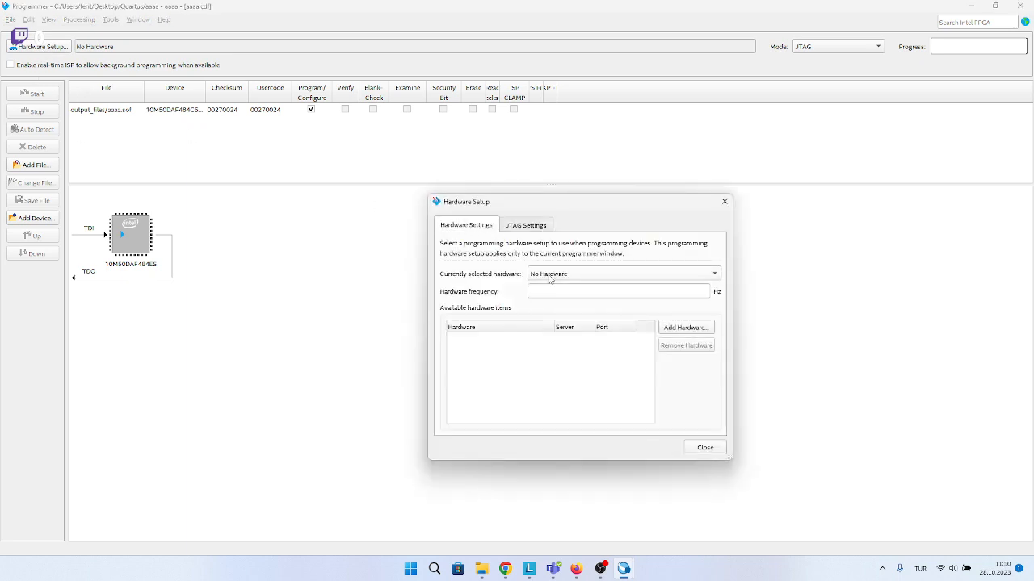
pyautogui.click(552, 276)
pyautogui.click(551, 275)
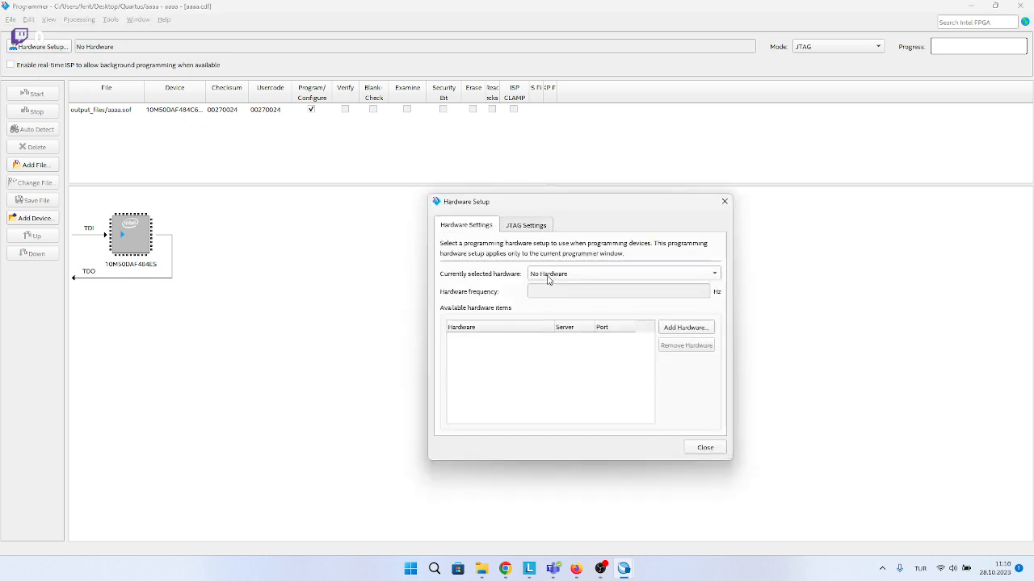
pyautogui.click(549, 277)
pyautogui.click(568, 278)
pyautogui.click(566, 278)
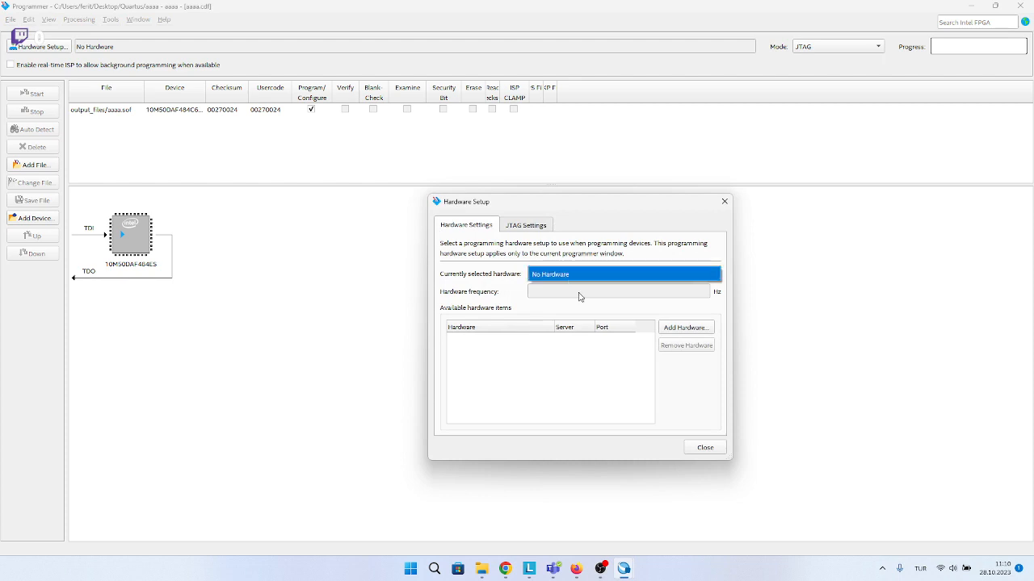
# Close the Hardware Setup dialog and return from the Programmer to the AND gate schematic.
pyautogui.click(712, 448)
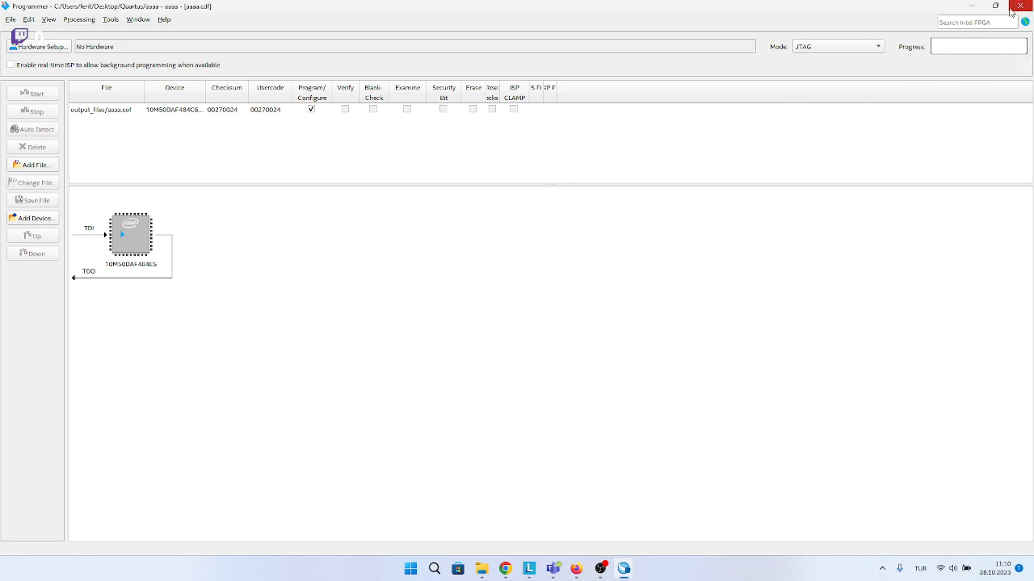
pyautogui.click(968, 6)
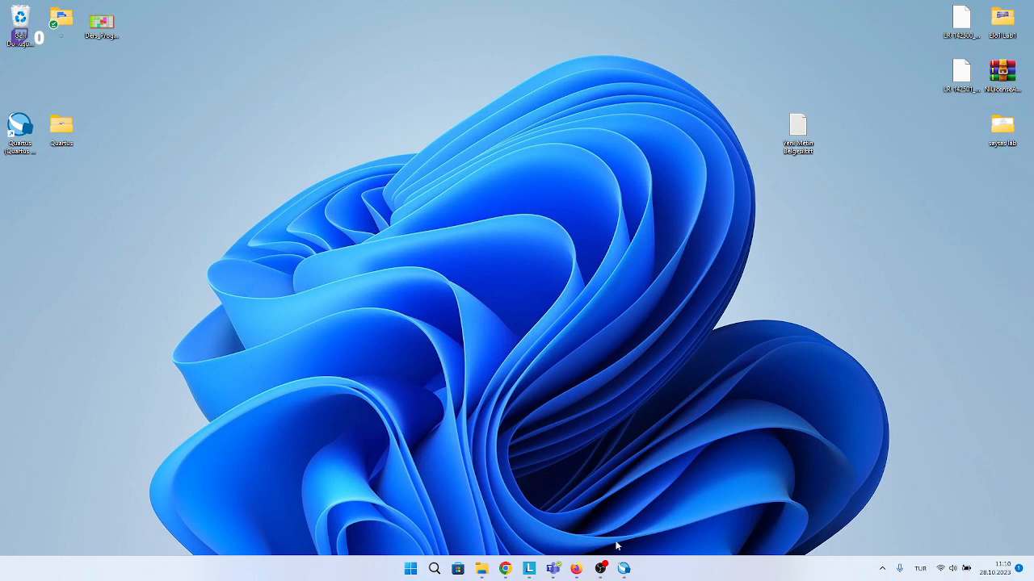
pyautogui.click(623, 569)
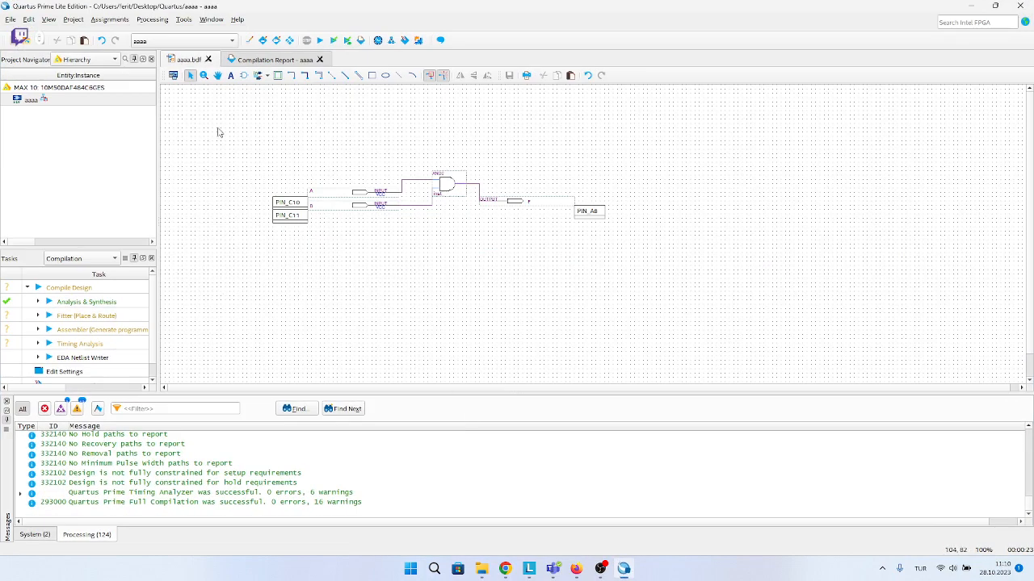
# Examine the complete AND gate schematic and its input and output pin assignment labels, highlighting the whole circuit.
pyautogui.moveTo(208, 128); pyautogui.dragTo(658, 274)
pyautogui.click(632, 258)
pyautogui.click(288, 202)
pyautogui.click(290, 215)
pyautogui.click(583, 208)
pyautogui.moveTo(176, 111); pyautogui.dragTo(744, 283)
pyautogui.moveTo(225, 128); pyautogui.dragTo(636, 275)
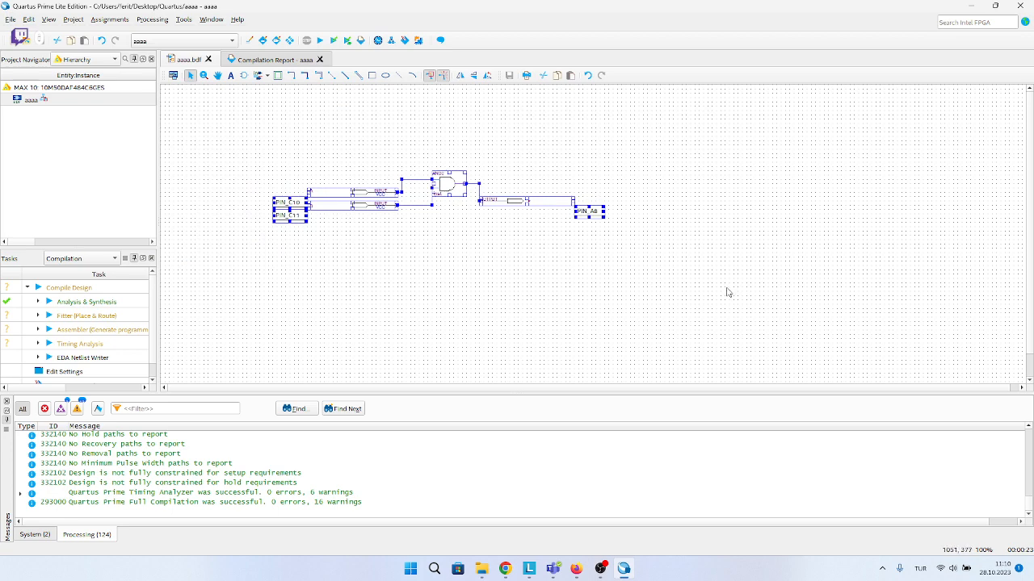
pyautogui.moveTo(723, 286); pyautogui.dragTo(160, 147)
pyautogui.click(10, 19)
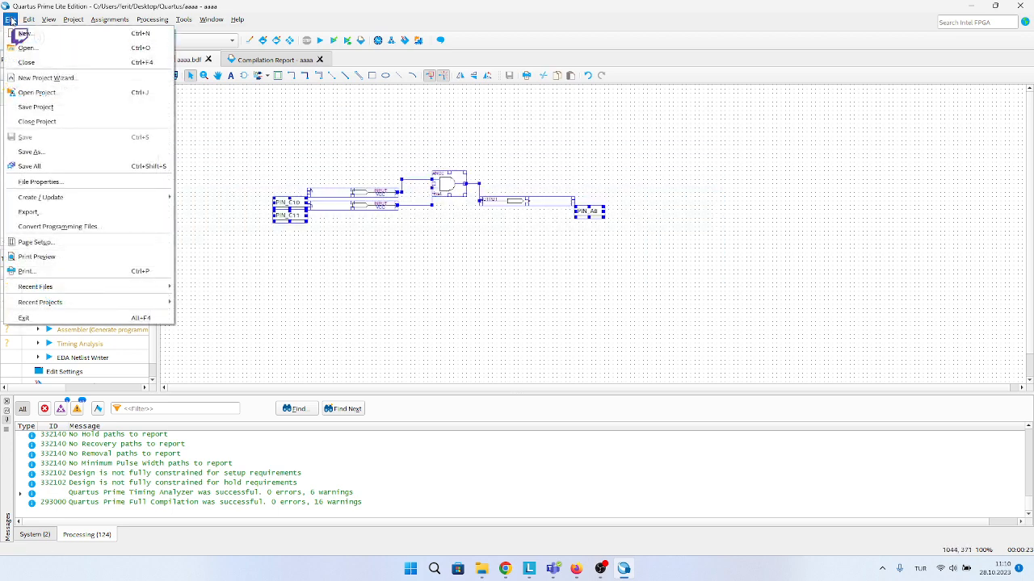
pyautogui.moveTo(117, 198)
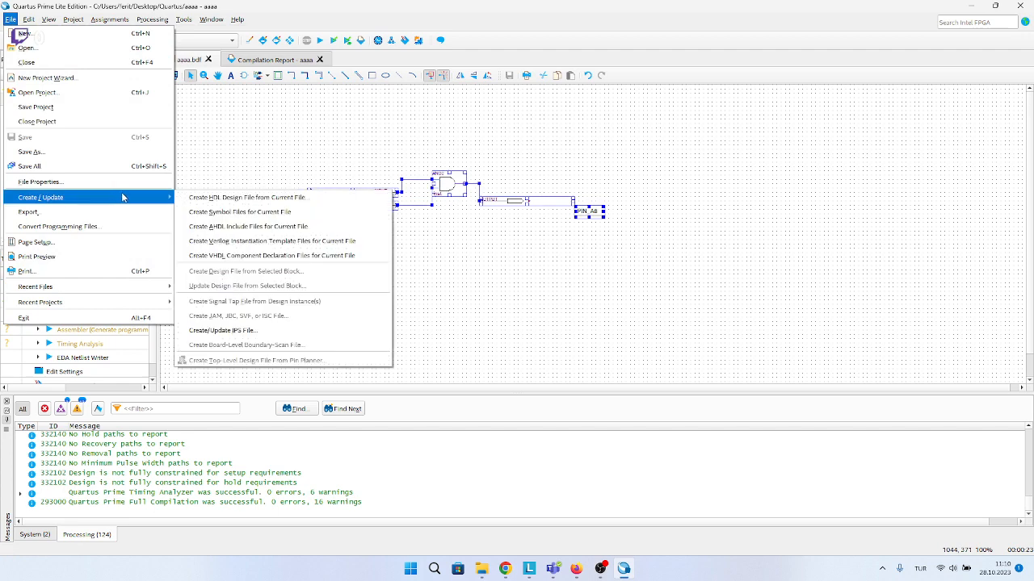
pyautogui.click(204, 136)
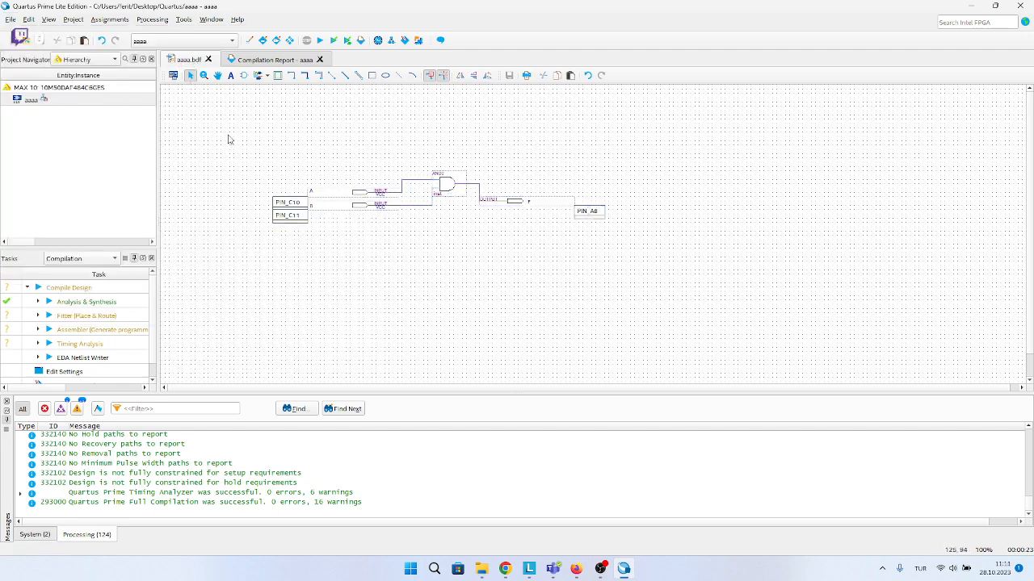
pyautogui.moveTo(229, 135); pyautogui.dragTo(648, 261)
pyautogui.click(253, 64)
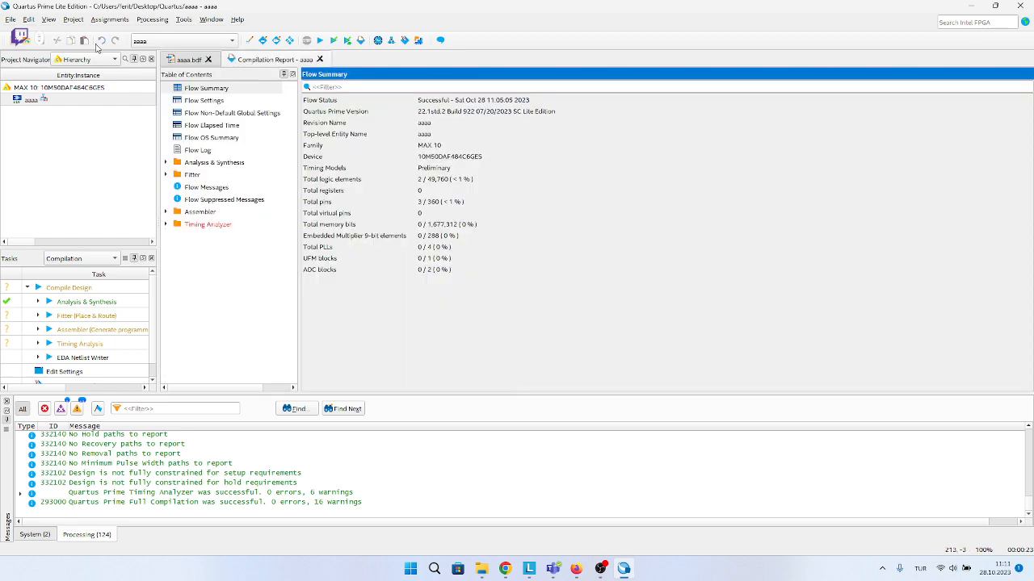
pyautogui.click(12, 20)
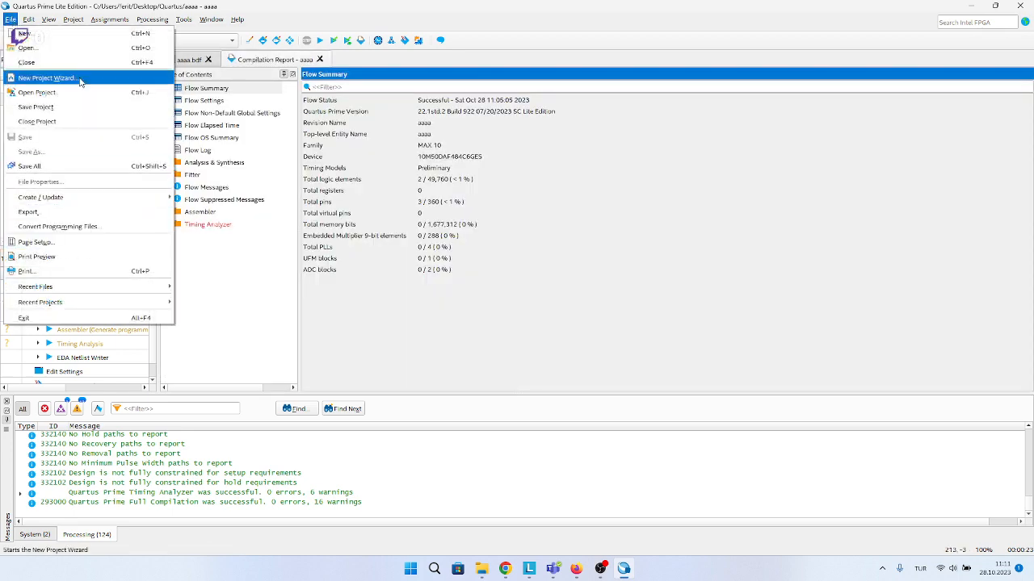
pyautogui.click(3, 15)
pyautogui.click(188, 61)
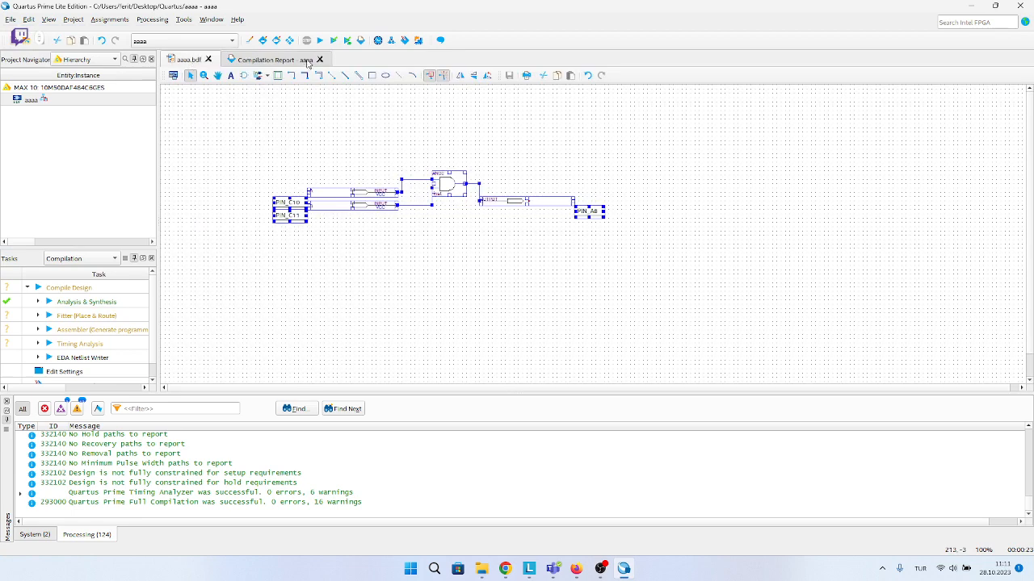
# Close the old compilation report, run a new full compilation of the aaaa project, and return to the schematic.
pyautogui.click(319, 59)
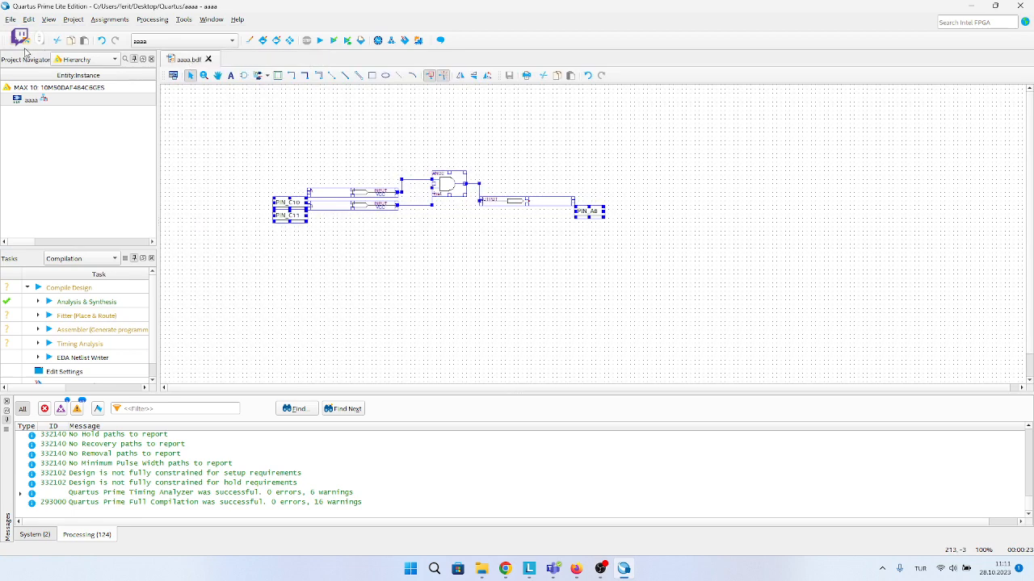
pyautogui.click(320, 42)
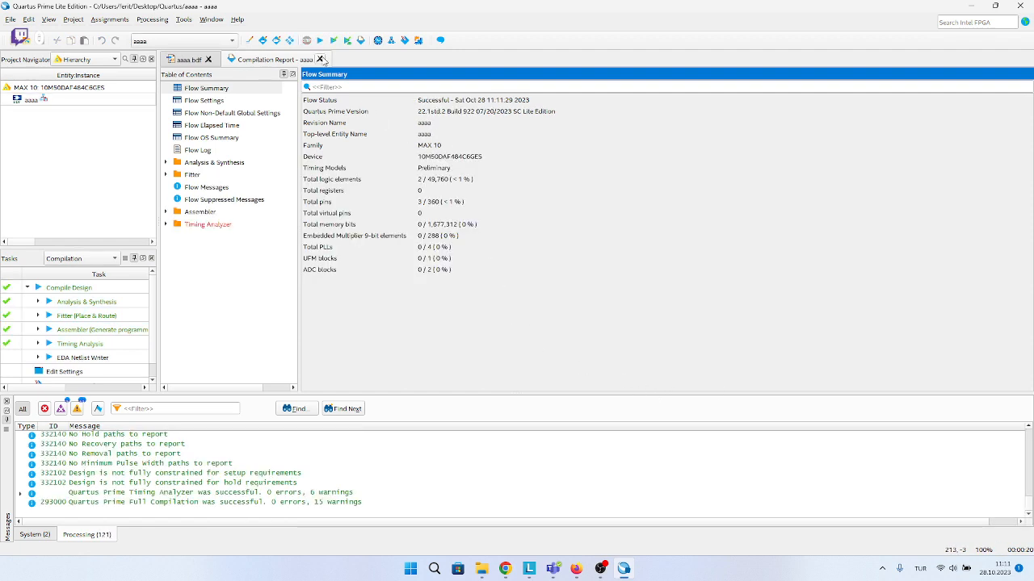
pyautogui.click(319, 59)
pyautogui.click(193, 134)
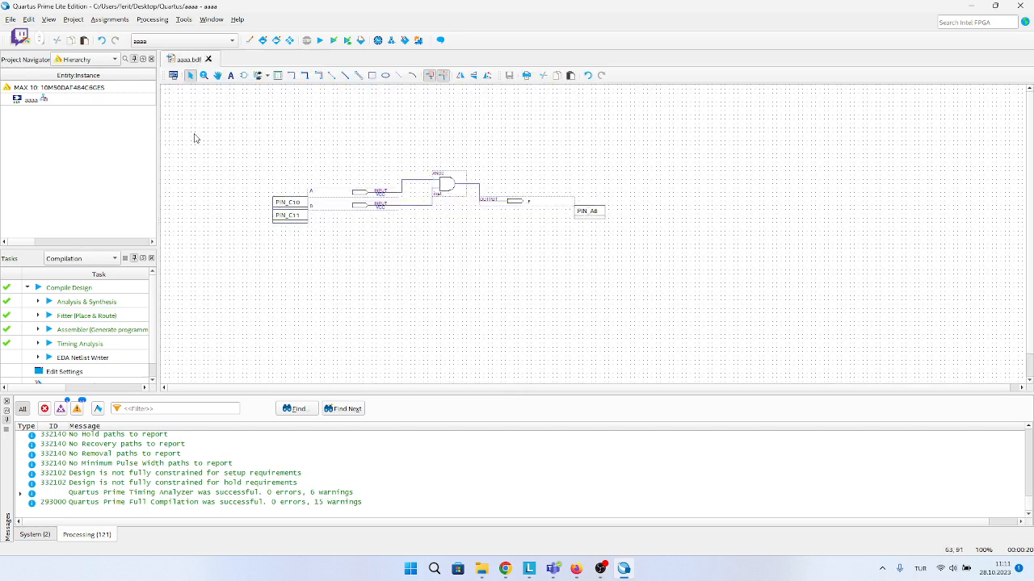
# Create a Verilog HDL design file named aaaa.v from the AND gate schematic and close the reopened compilation report.
pyautogui.moveTo(210, 124); pyautogui.dragTo(514, 255)
pyautogui.click(11, 19)
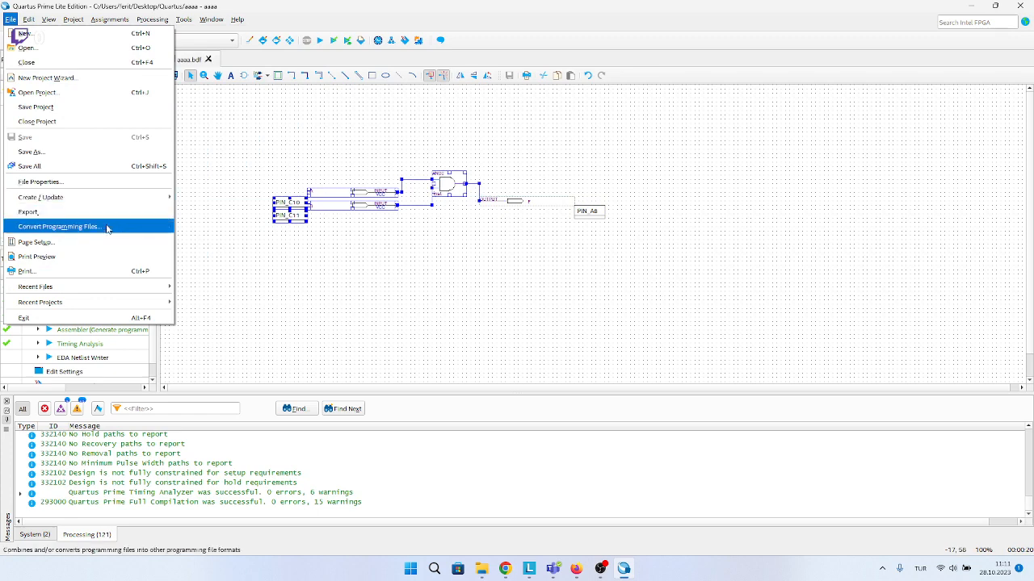
pyautogui.moveTo(107, 197)
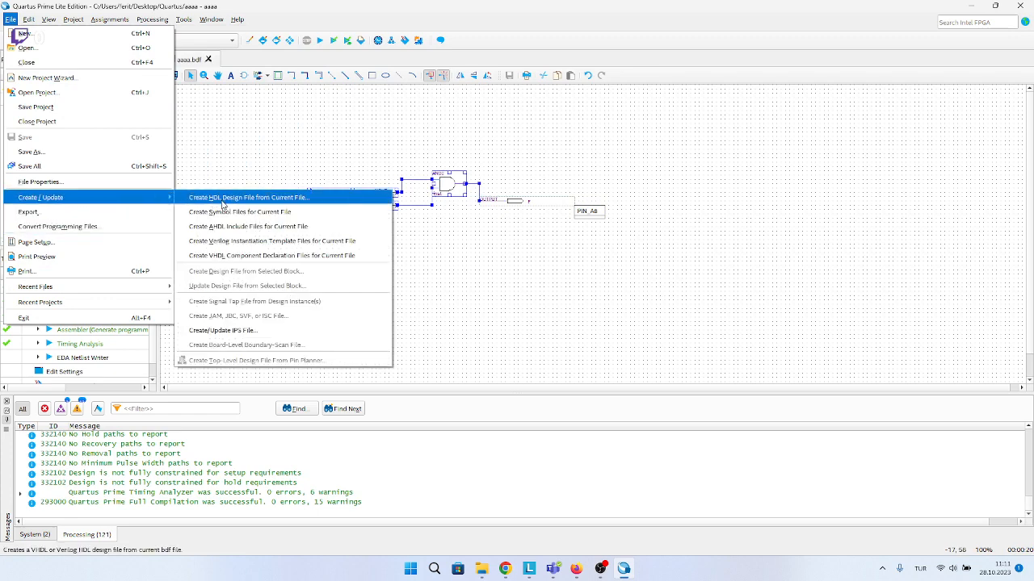
pyautogui.click(327, 199)
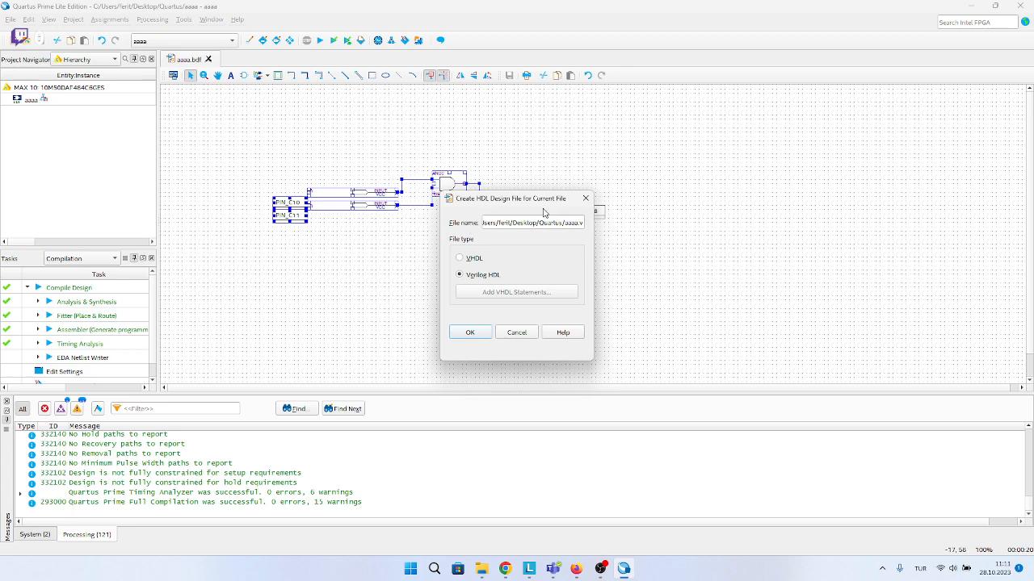
pyautogui.moveTo(538, 202); pyautogui.dragTo(577, 186)
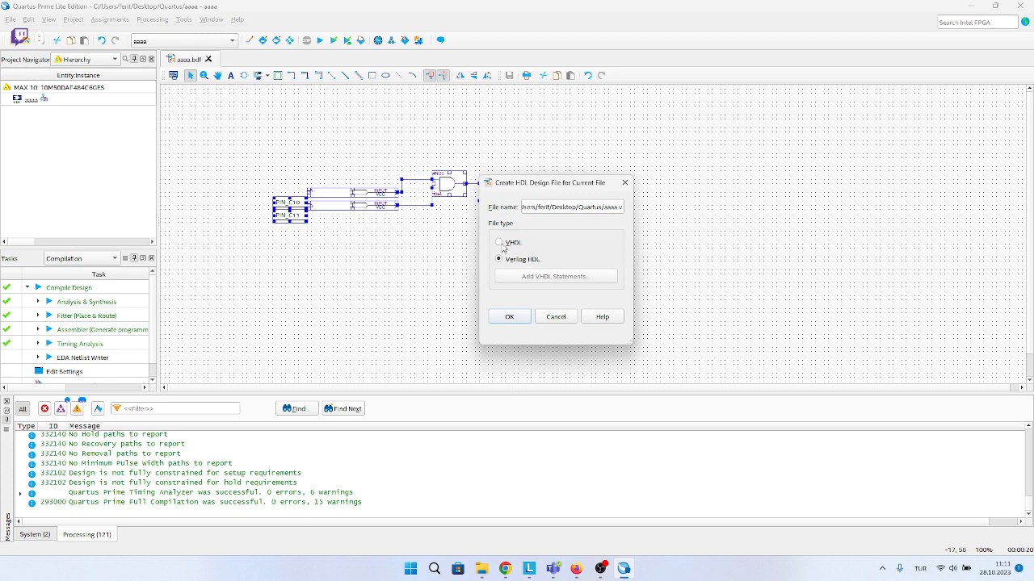
pyautogui.click(517, 317)
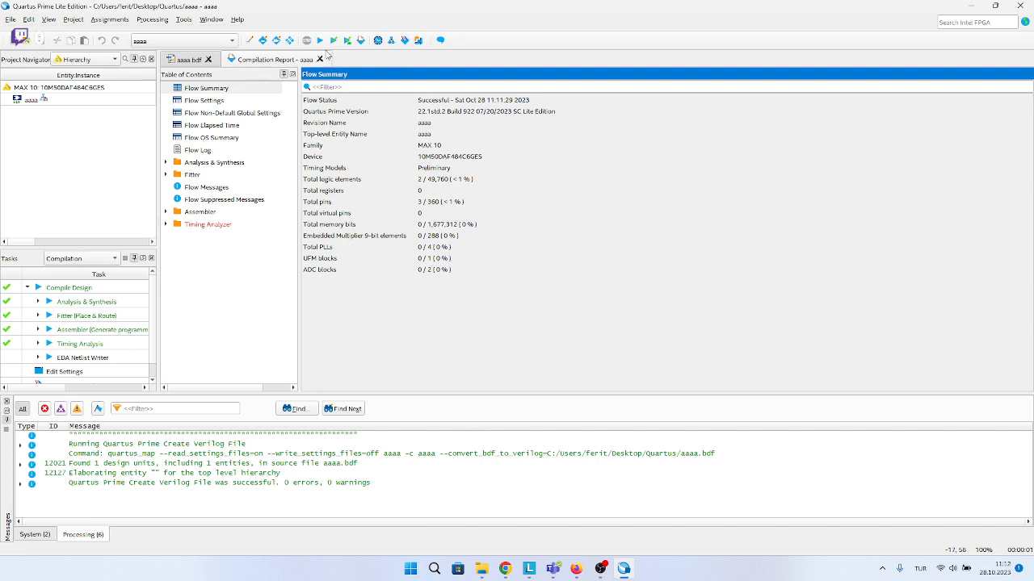
pyautogui.click(263, 486)
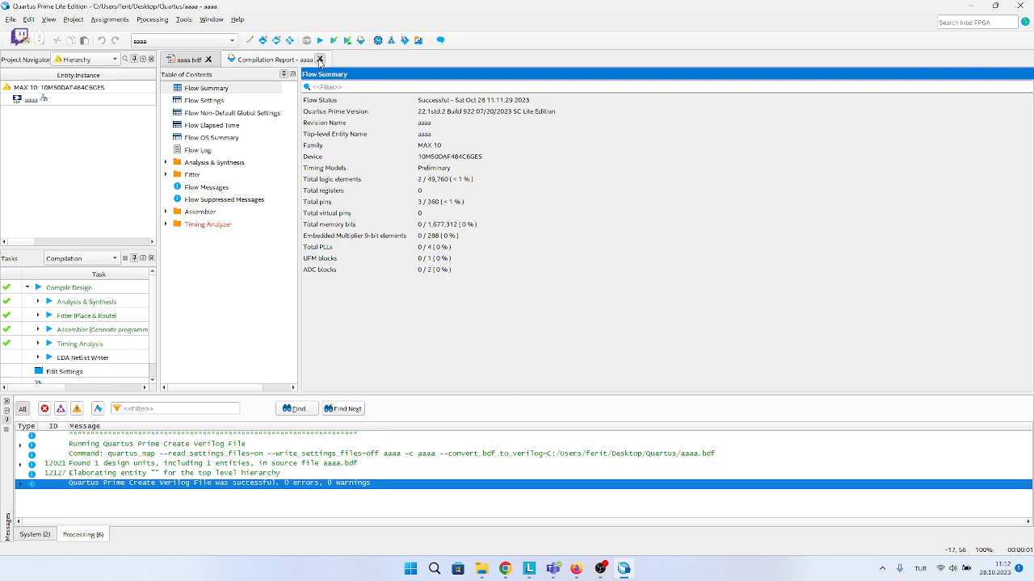
pyautogui.click(319, 59)
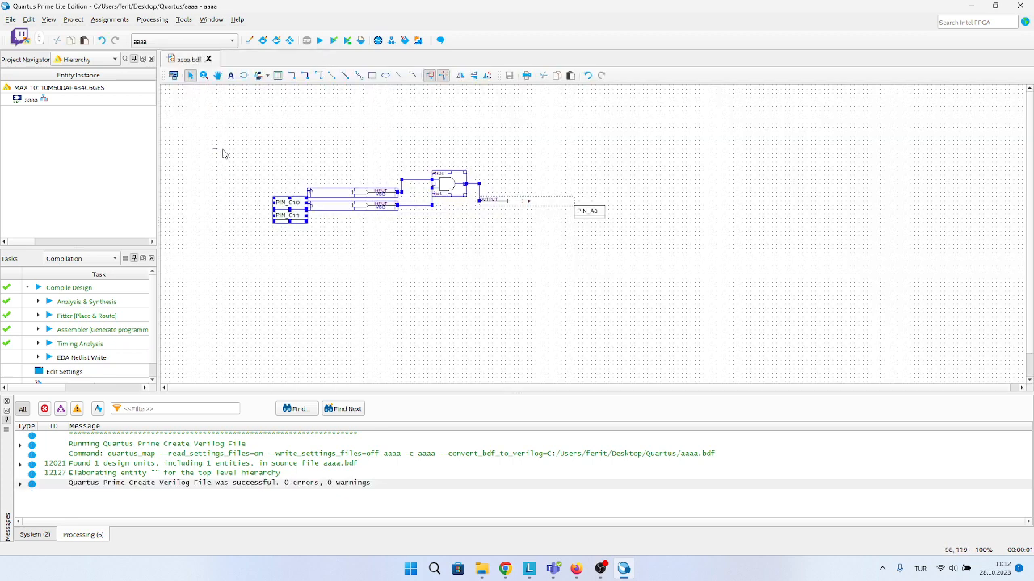
# Launch Questa - Intel FPGA Starter Edition and dismiss its welcome information.
pyautogui.moveTo(223, 153); pyautogui.dragTo(715, 336)
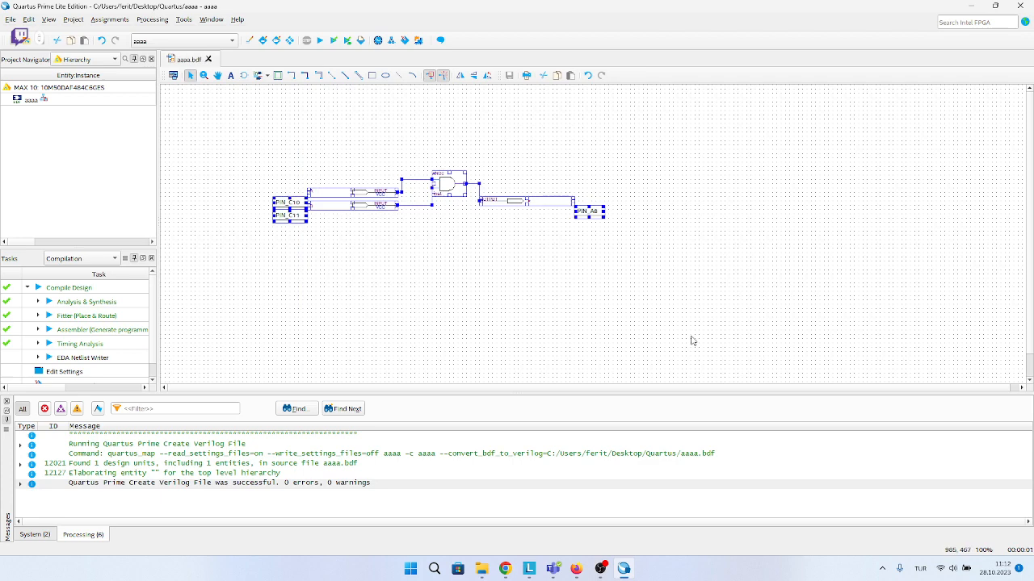
pyautogui.click(402, 571)
pyautogui.write('QUES')
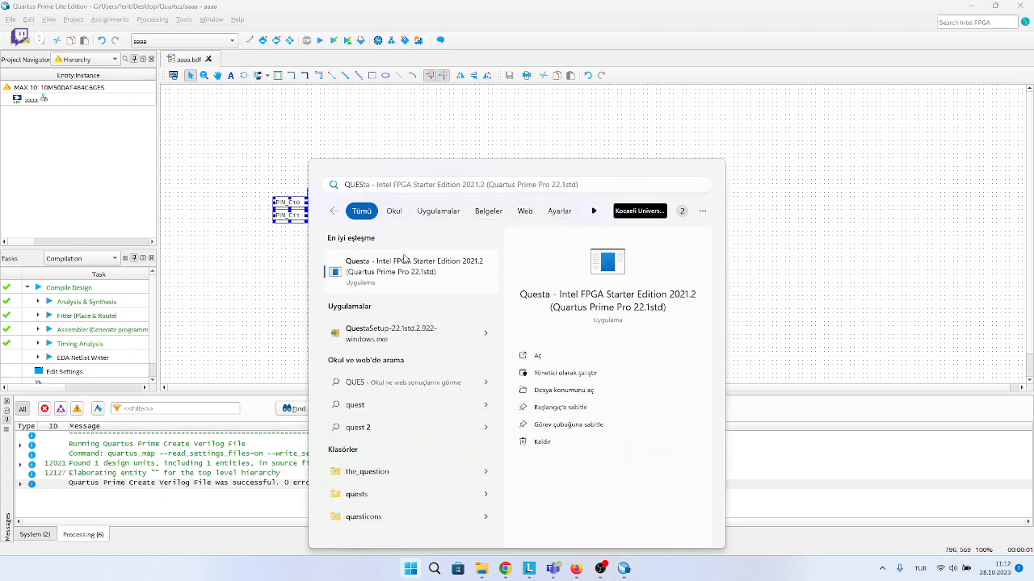
pyautogui.click(405, 264)
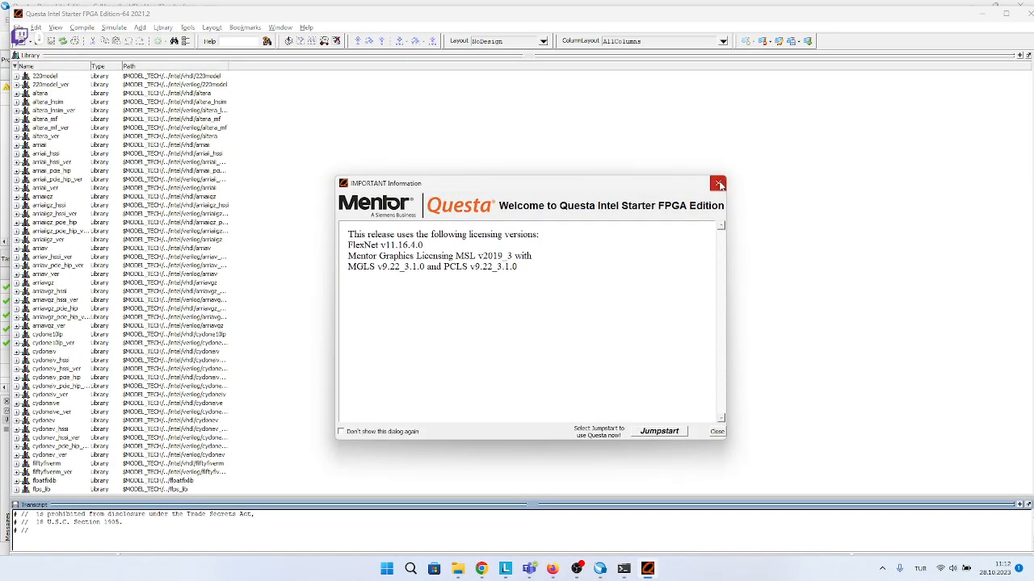
pyautogui.click(713, 185)
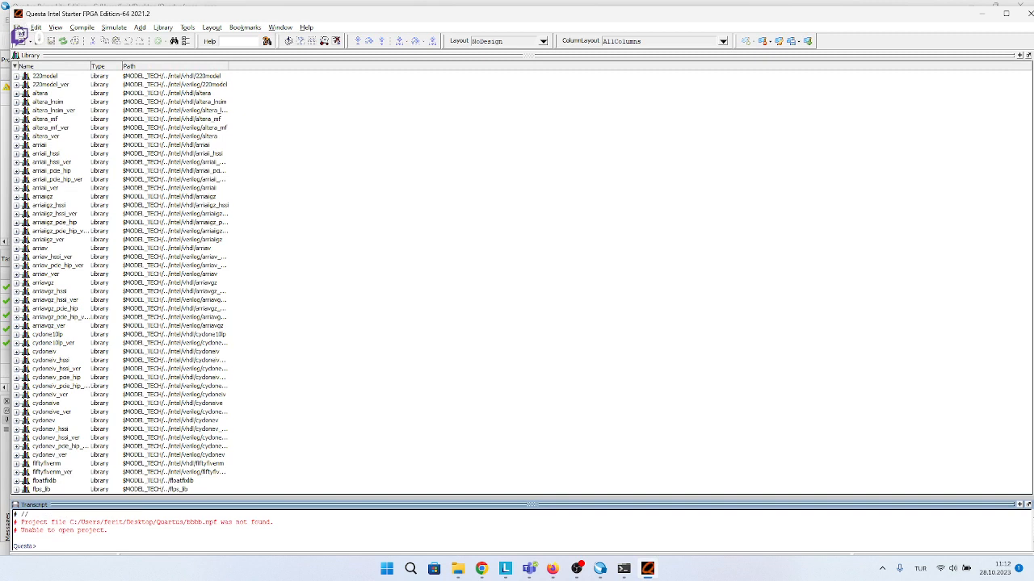
# Try to create a new Questa project named bbbb in the default location C:/intelFPGA_lite/22.1std.
pyautogui.click(21, 37)
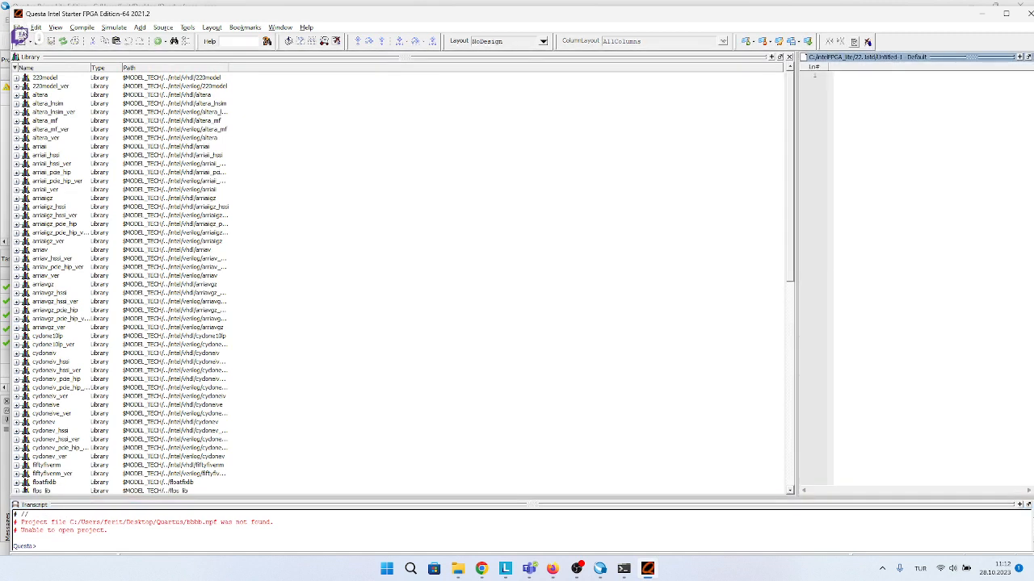
pyautogui.click(18, 28)
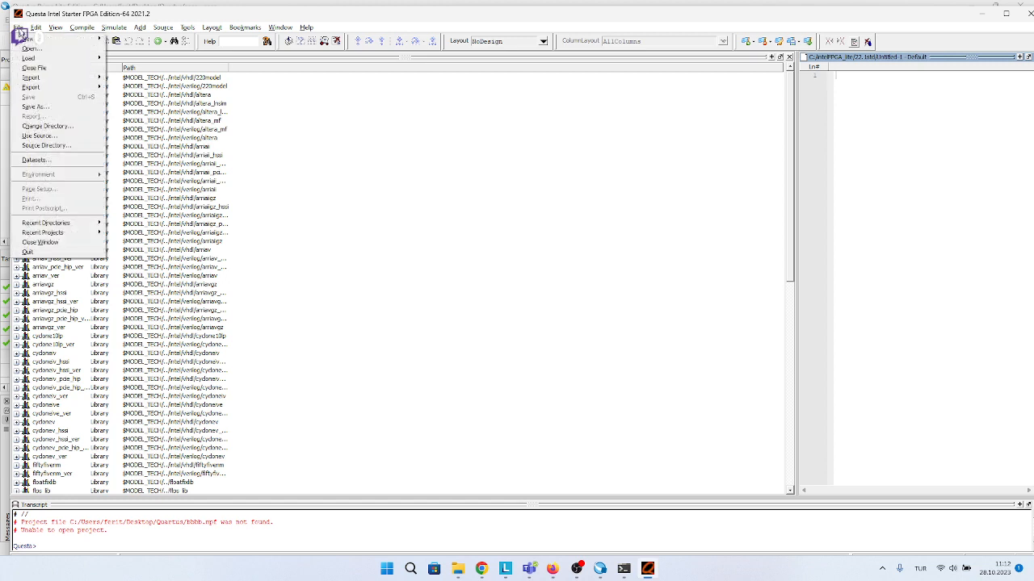
pyautogui.moveTo(27, 39)
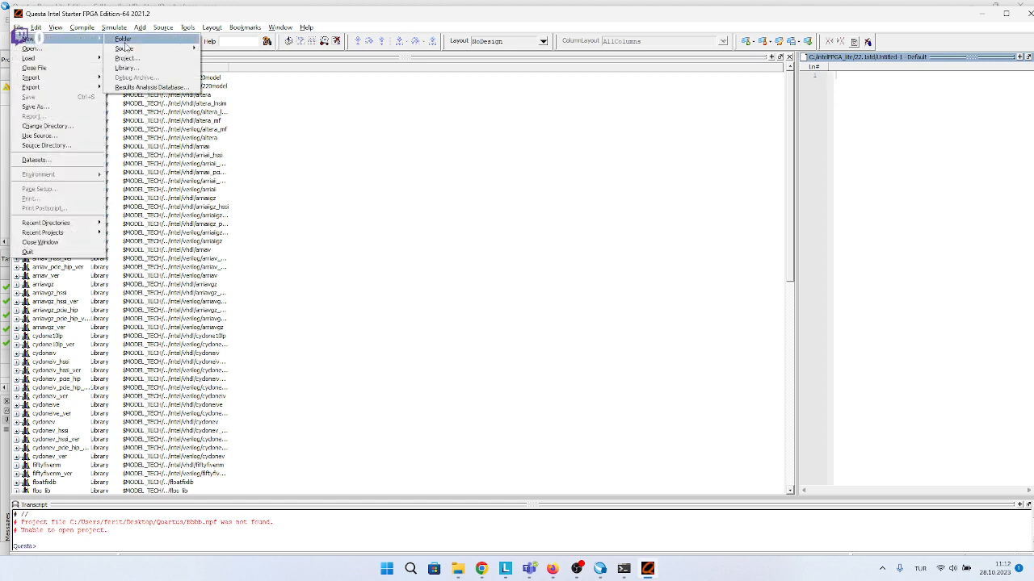
pyautogui.click(149, 63)
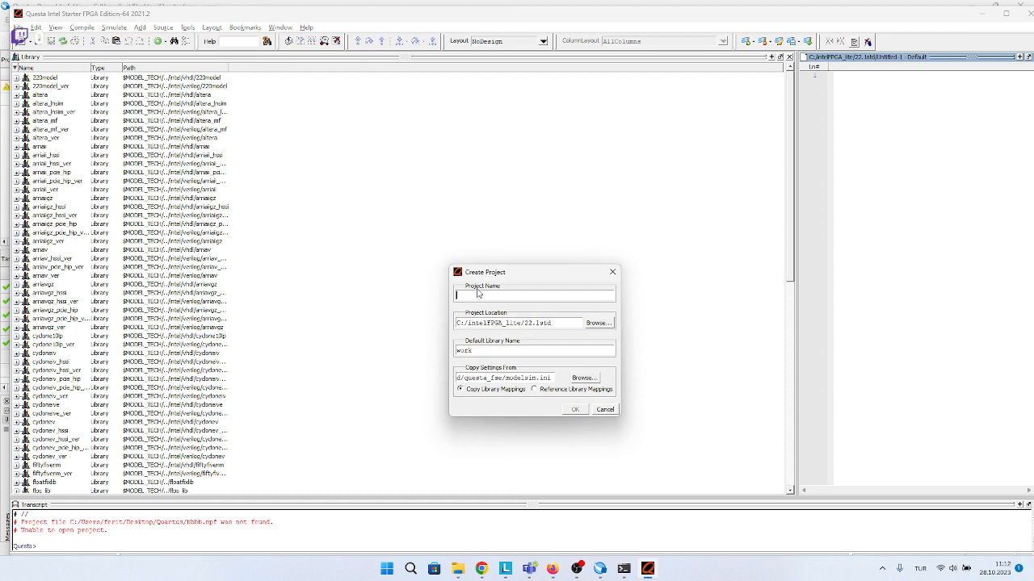
pyautogui.write('BBBB')
pyautogui.press('capslock')
pyautogui.click(574, 410)
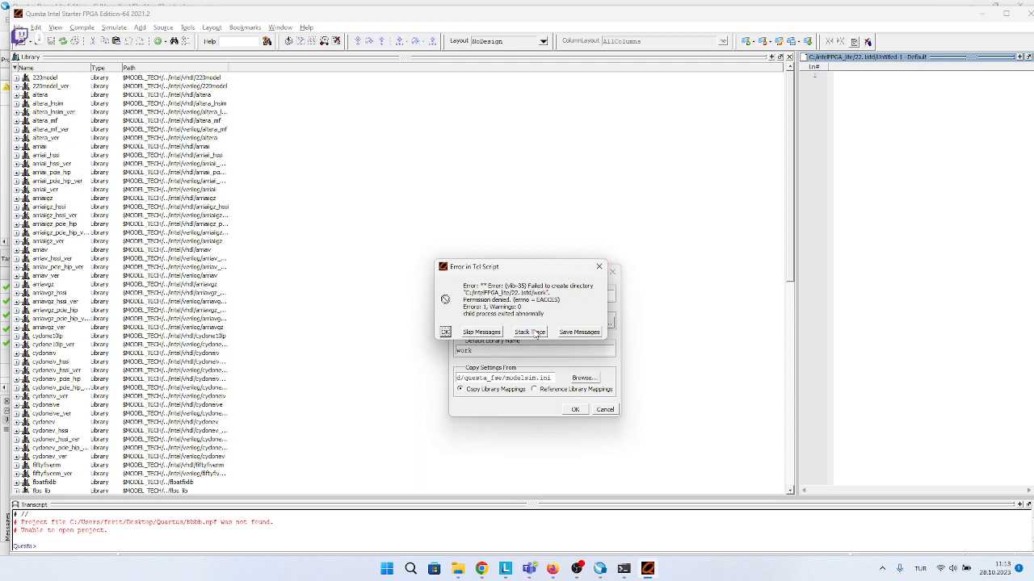
pyautogui.click(483, 332)
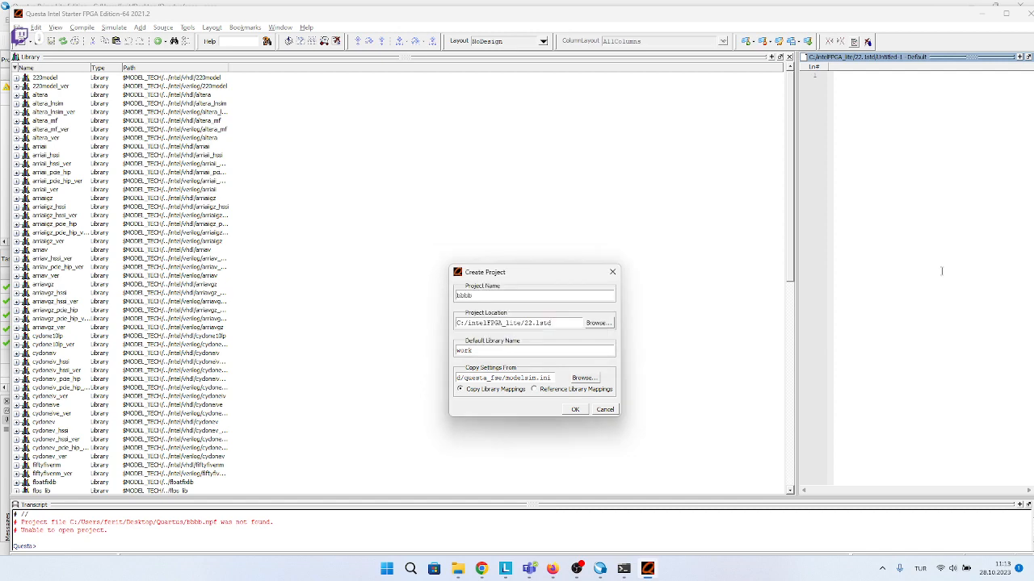
# Set the project location to the Quartus folder on the desktop and create the project.
pyautogui.click(595, 323)
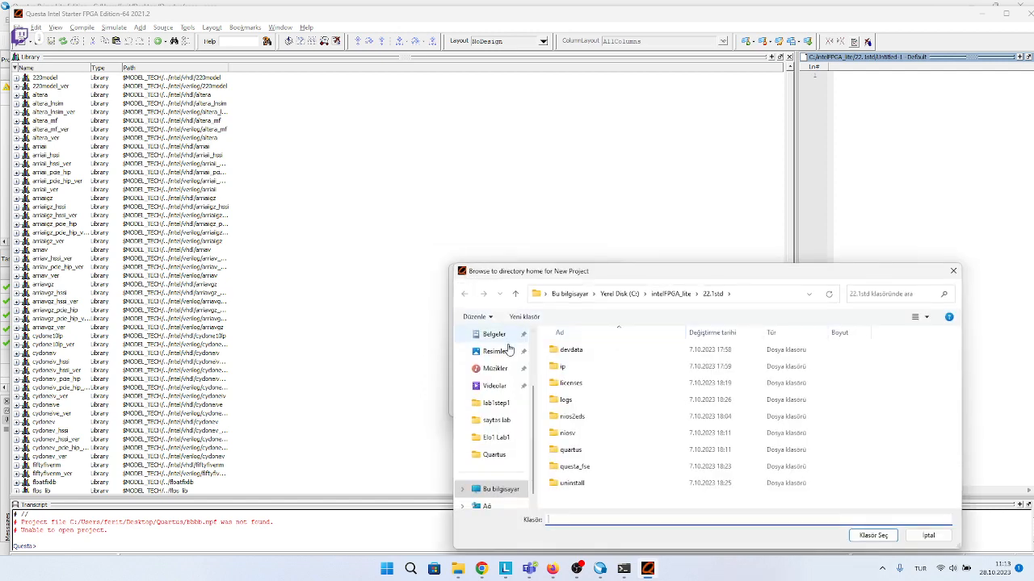
pyautogui.click(497, 386)
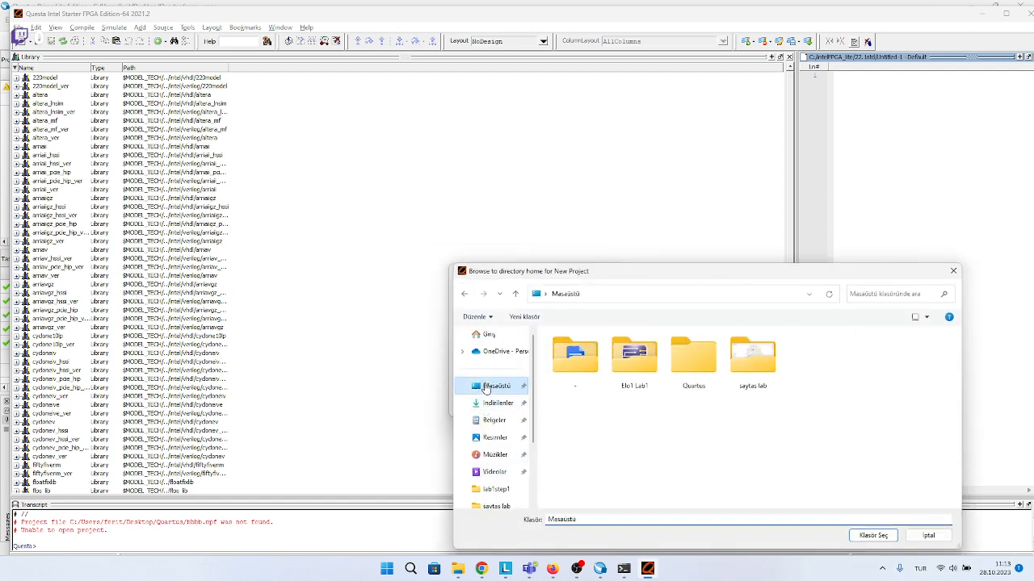
pyautogui.click(694, 359)
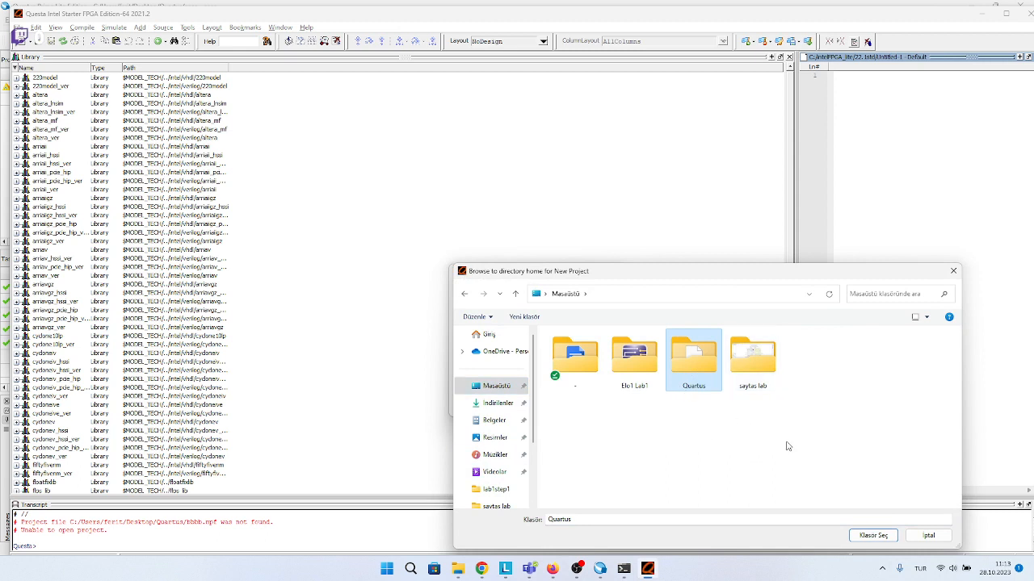
pyautogui.click(887, 538)
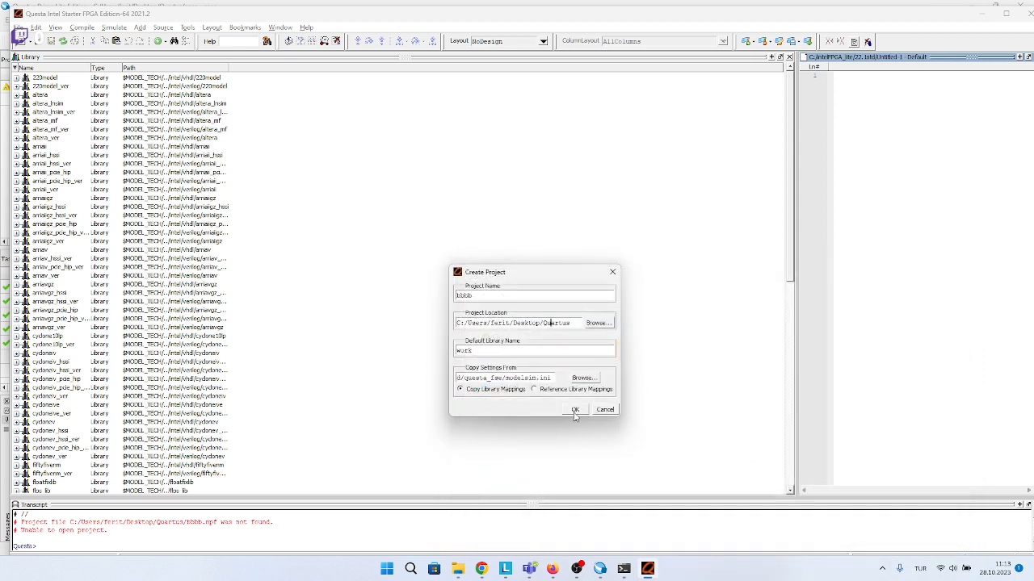
pyautogui.click(574, 411)
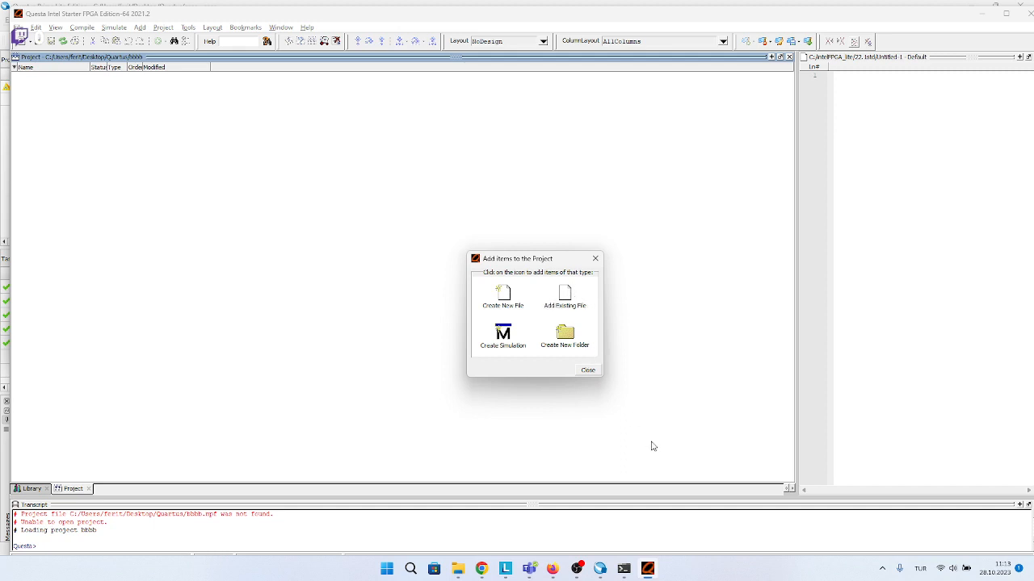
# Add the existing file aaaa.v from the desktop's Quartus folder to the project and finish adding items.
pyautogui.click(565, 297)
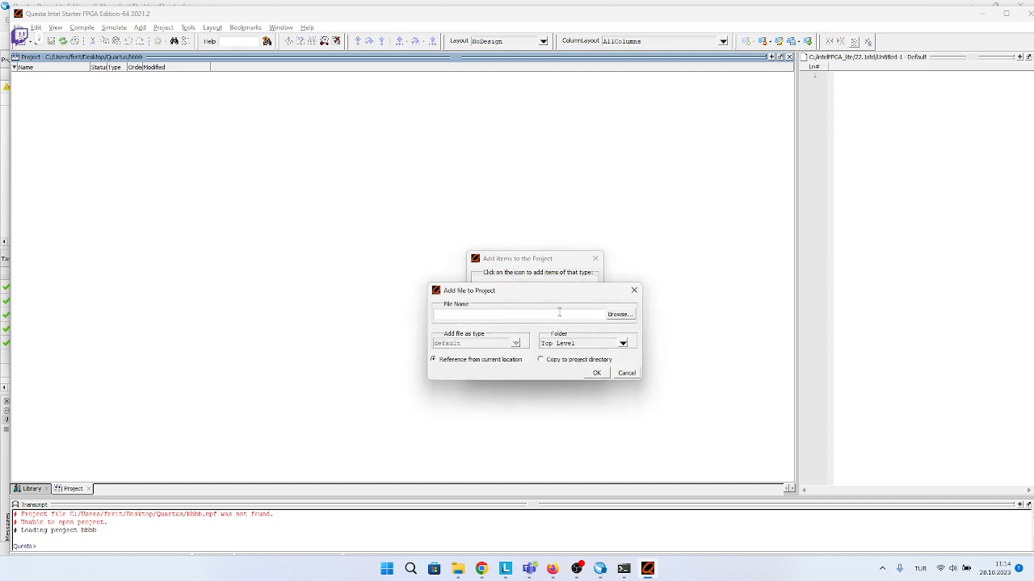
pyautogui.click(620, 315)
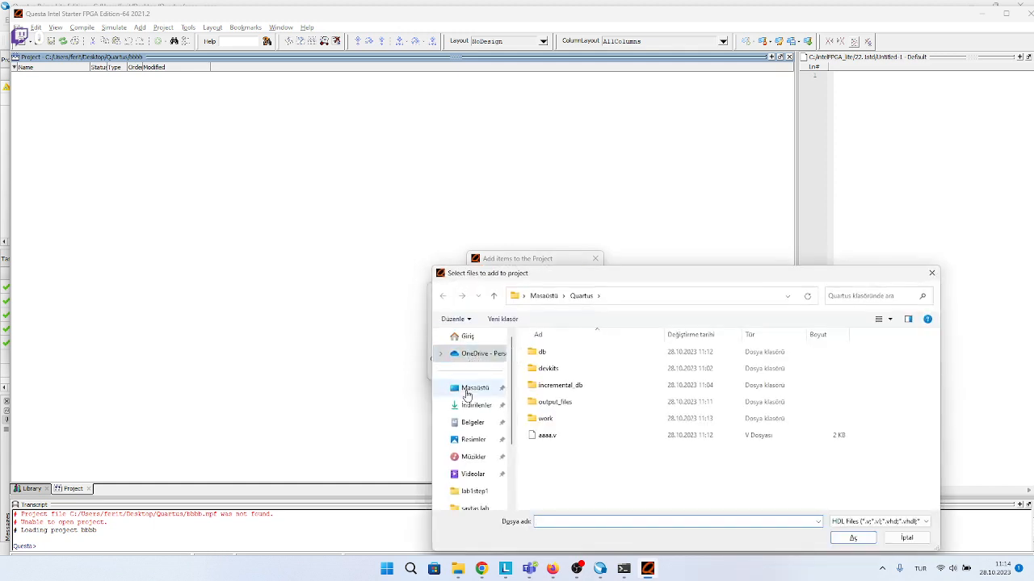
pyautogui.click(471, 389)
pyautogui.doubleClick(661, 363)
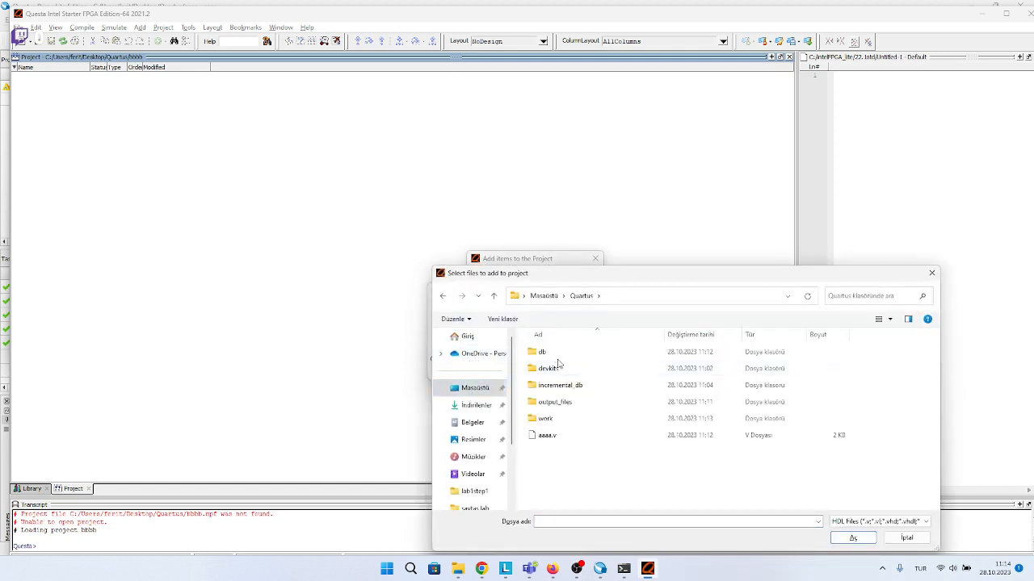
pyautogui.click(547, 436)
pyautogui.doubleClick(544, 352)
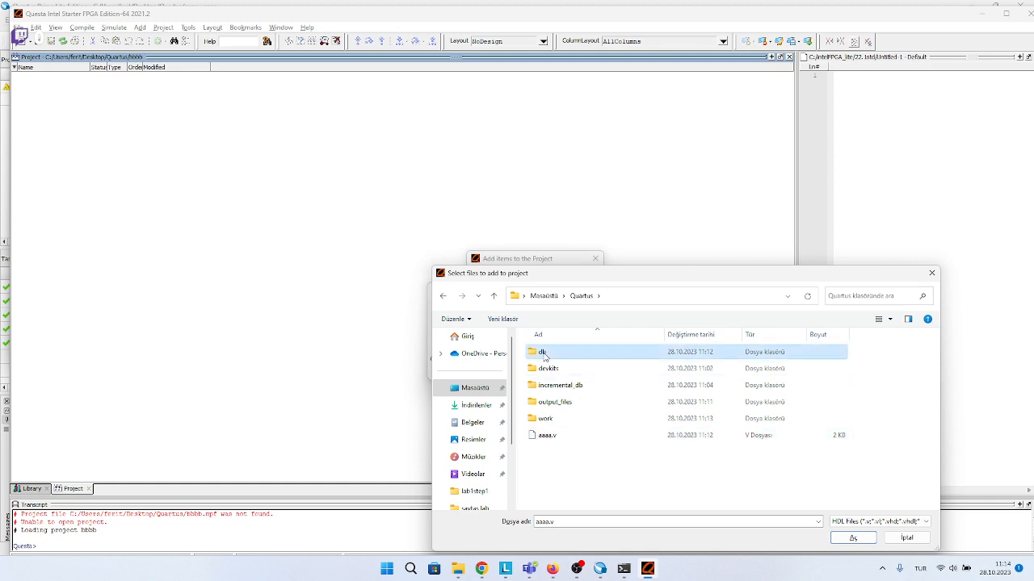
pyautogui.click(442, 295)
pyautogui.click(546, 434)
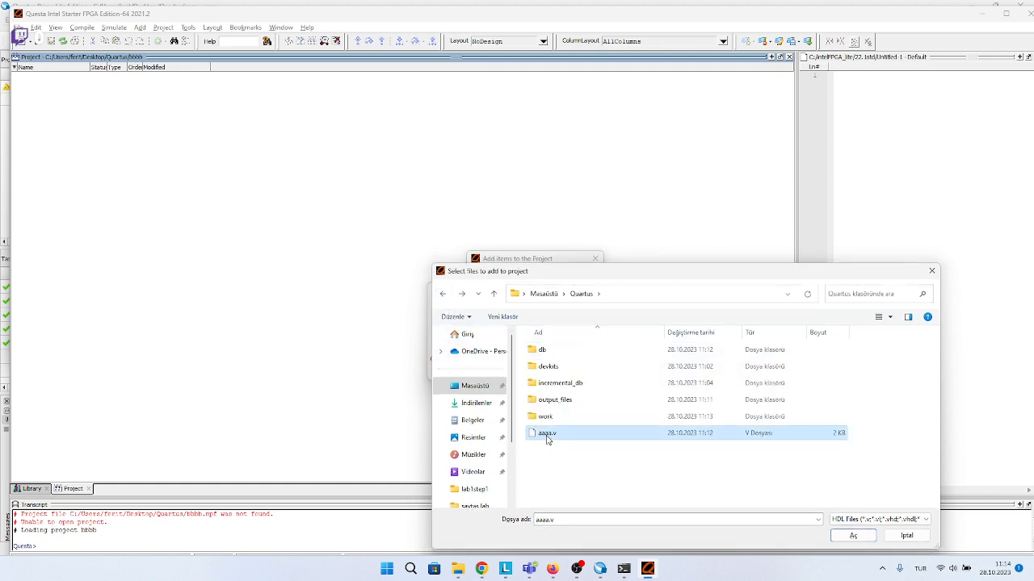
pyautogui.moveTo(580, 448); pyautogui.dragTo(537, 435)
pyautogui.click(539, 433)
pyautogui.click(608, 457)
pyautogui.click(599, 442)
pyautogui.click(853, 536)
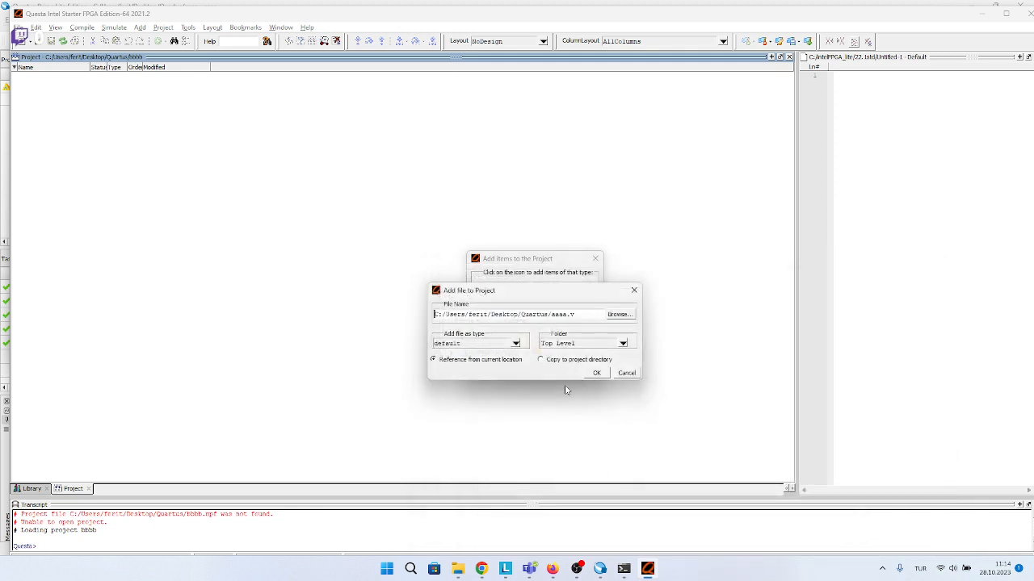
pyautogui.click(596, 373)
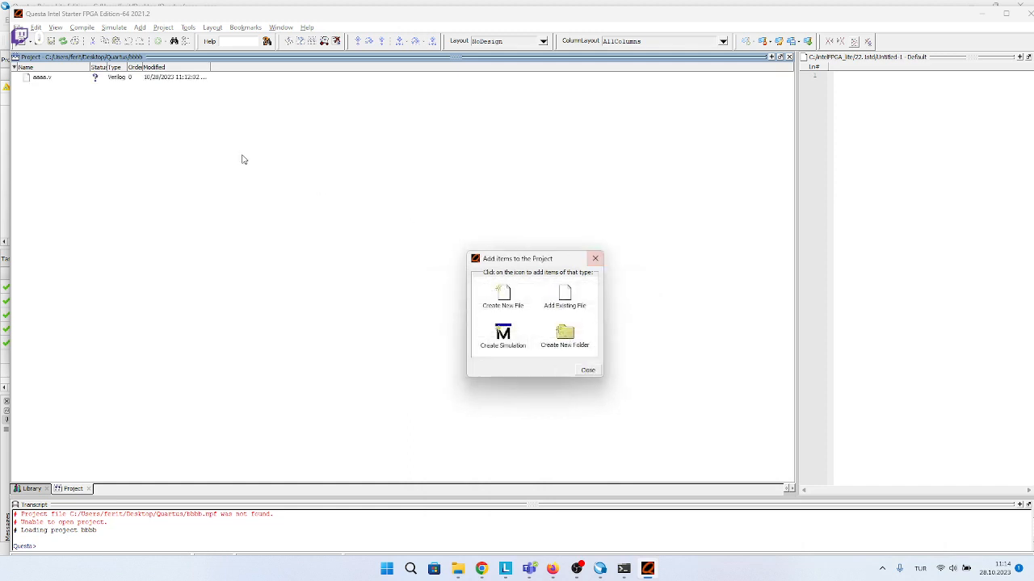
pyautogui.click(595, 259)
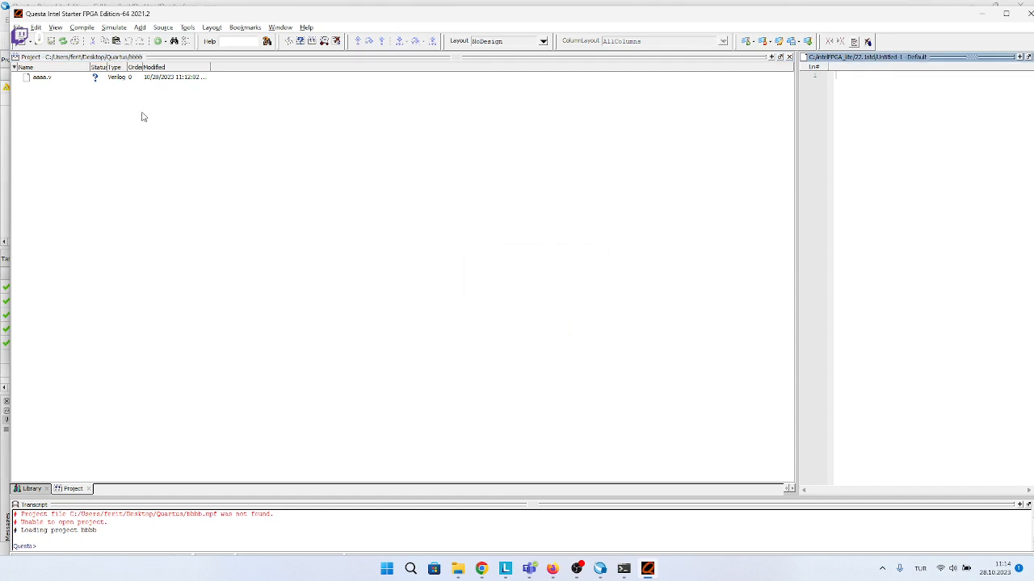
# Open aaaa.v and examine its Verilog module code from the module declaration to endmodule.
pyautogui.doubleClick(132, 77)
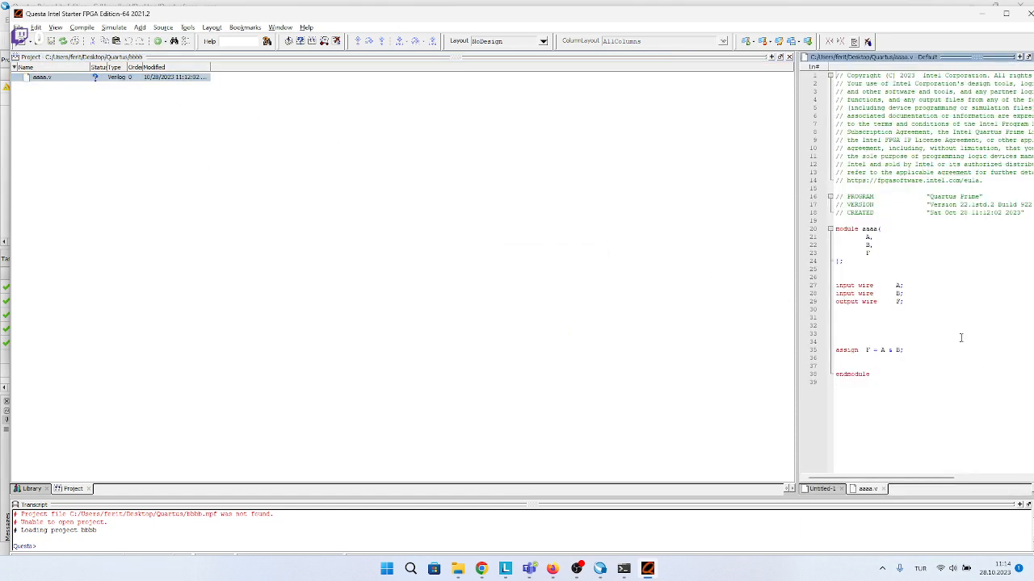
pyautogui.moveTo(869, 374); pyautogui.dragTo(836, 228)
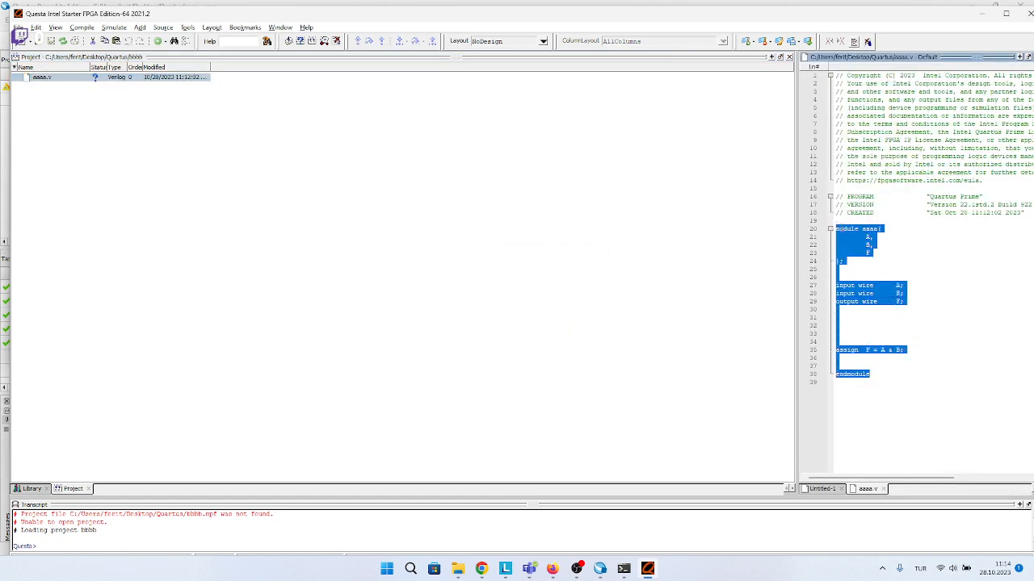
pyautogui.click(730, 347)
pyautogui.moveTo(899, 380); pyautogui.dragTo(819, 242)
pyautogui.click(604, 300)
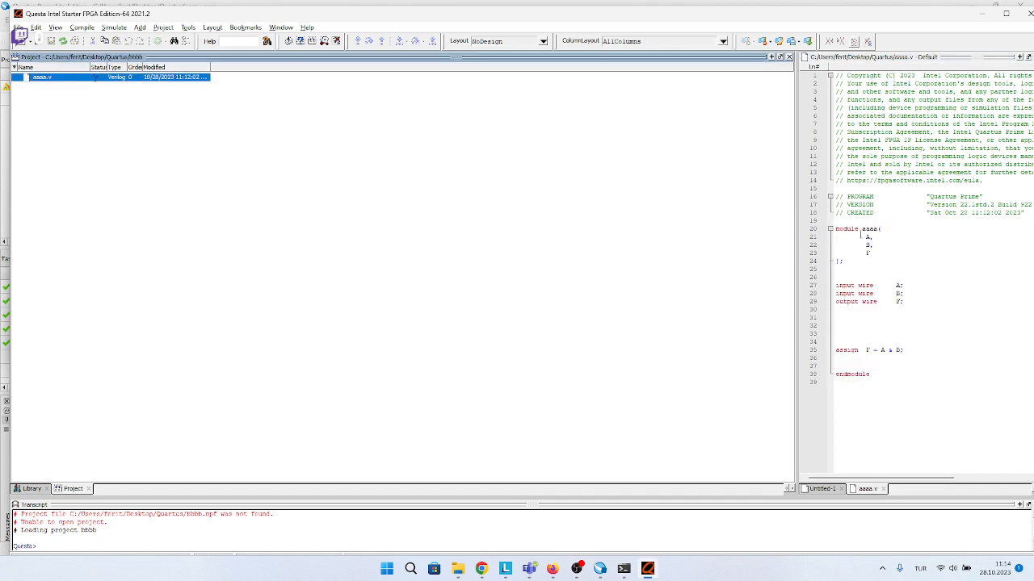
# Compile aaaa.v and start a simulation of the aaaa module from the work library.
pyautogui.click(288, 41)
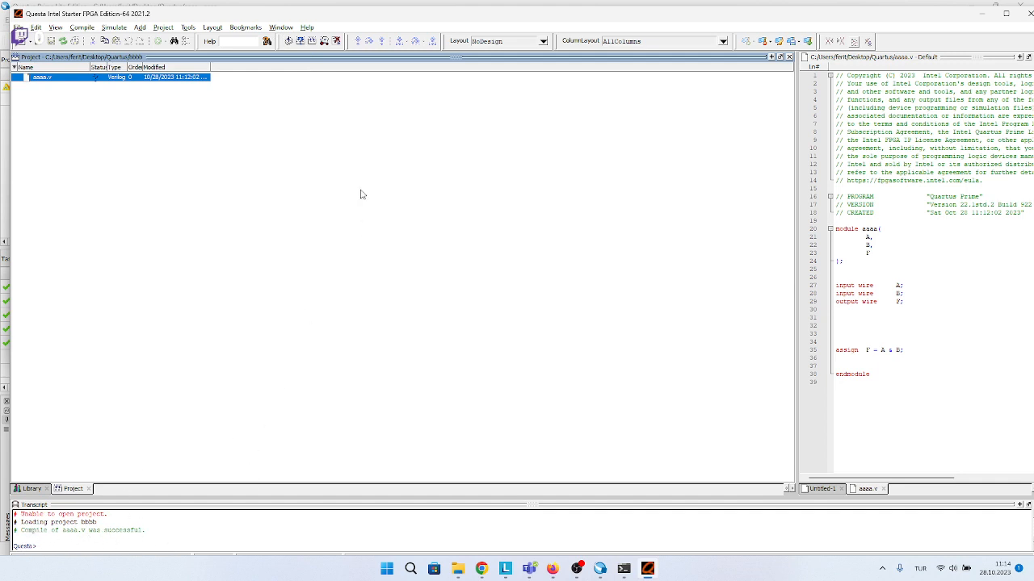
pyautogui.click(324, 41)
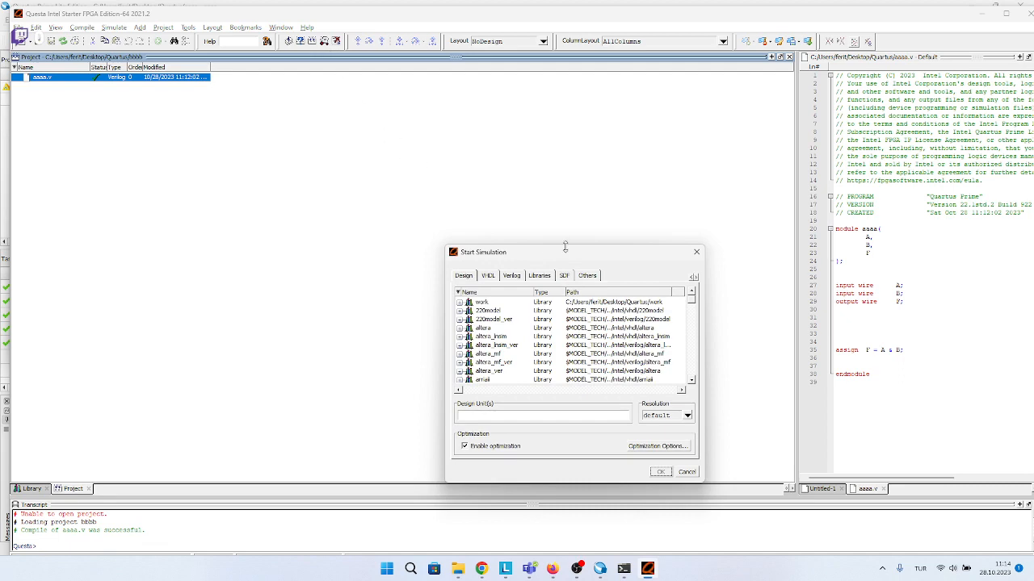
pyautogui.moveTo(566, 255); pyautogui.dragTo(551, 161)
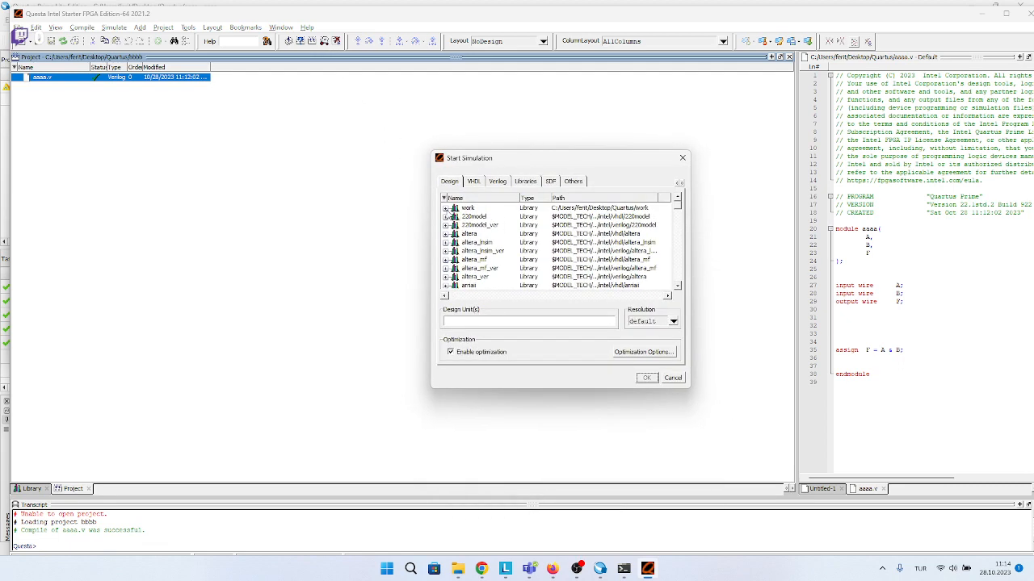
pyautogui.click(445, 208)
pyautogui.click(478, 217)
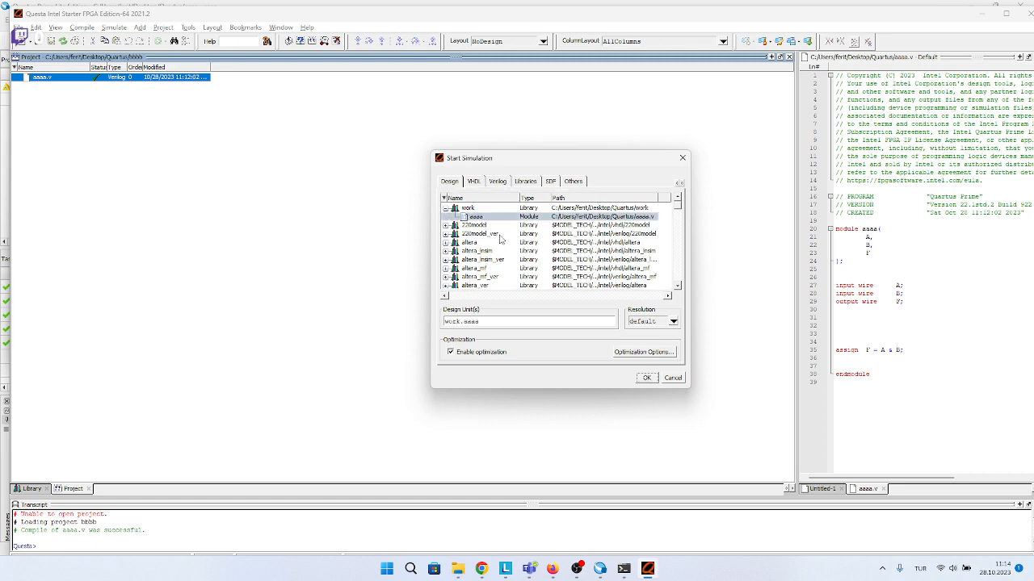
pyautogui.click(647, 378)
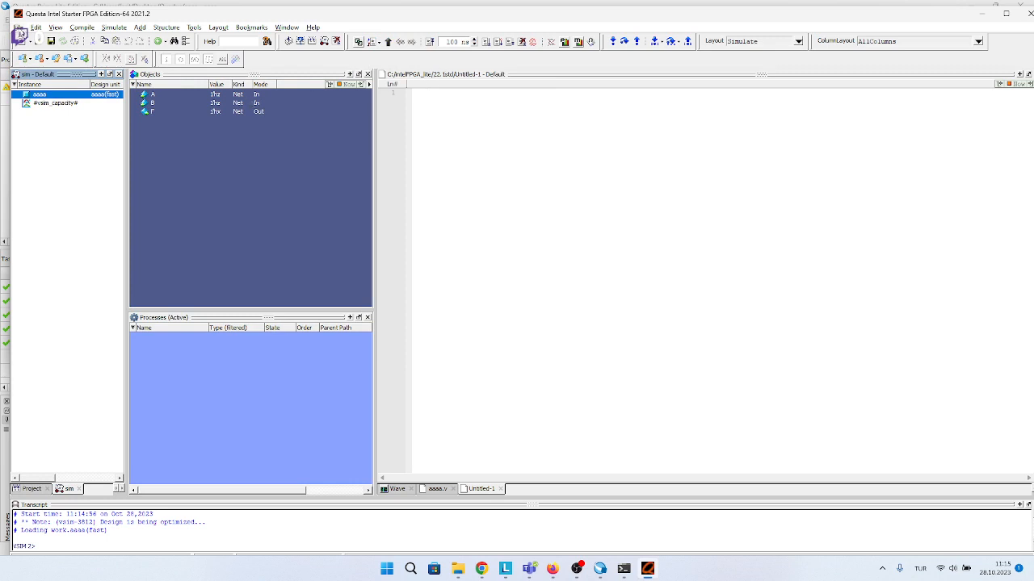
# Bring the Wave window into view for the running simulation.
pyautogui.click(54, 29)
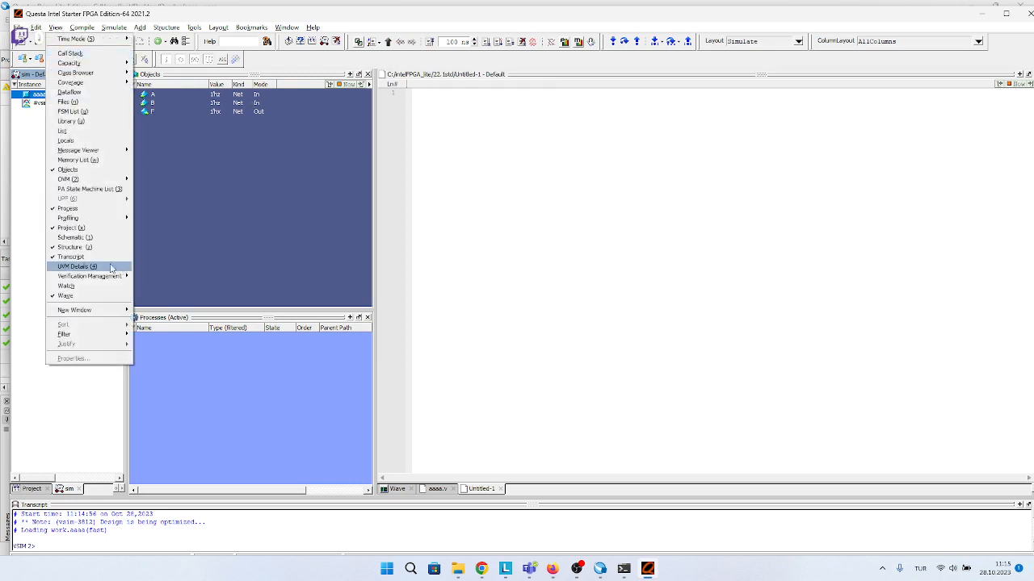
pyautogui.click(65, 296)
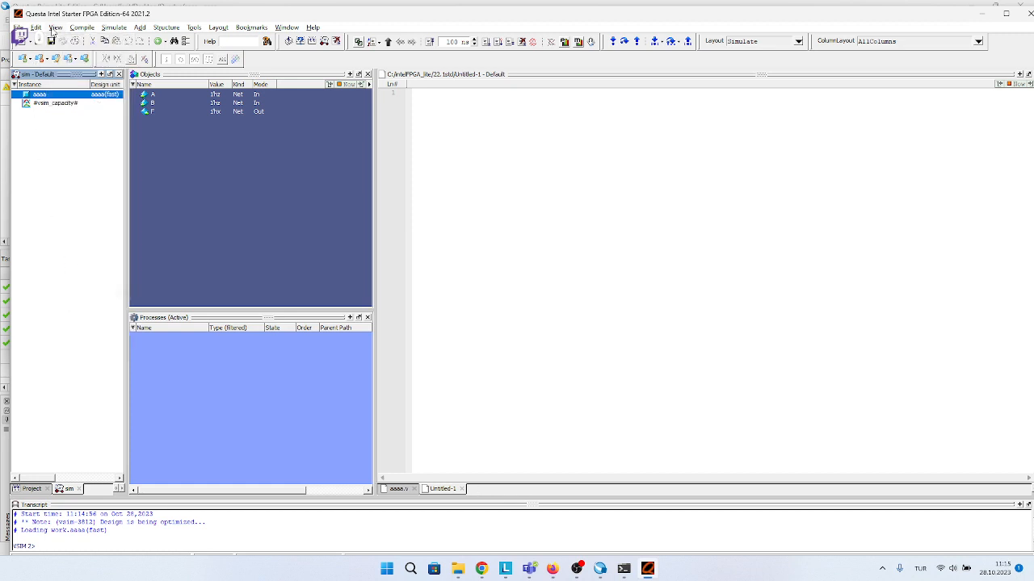
pyautogui.click(54, 29)
pyautogui.click(70, 297)
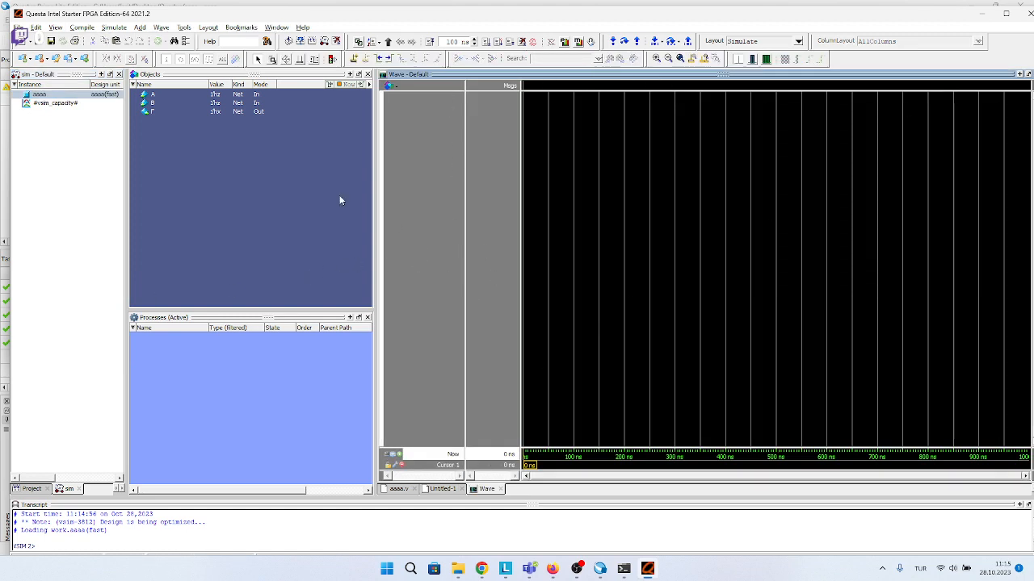
# Add the signals A, B and F from the Objects list to the Wave window.
pyautogui.click(196, 192)
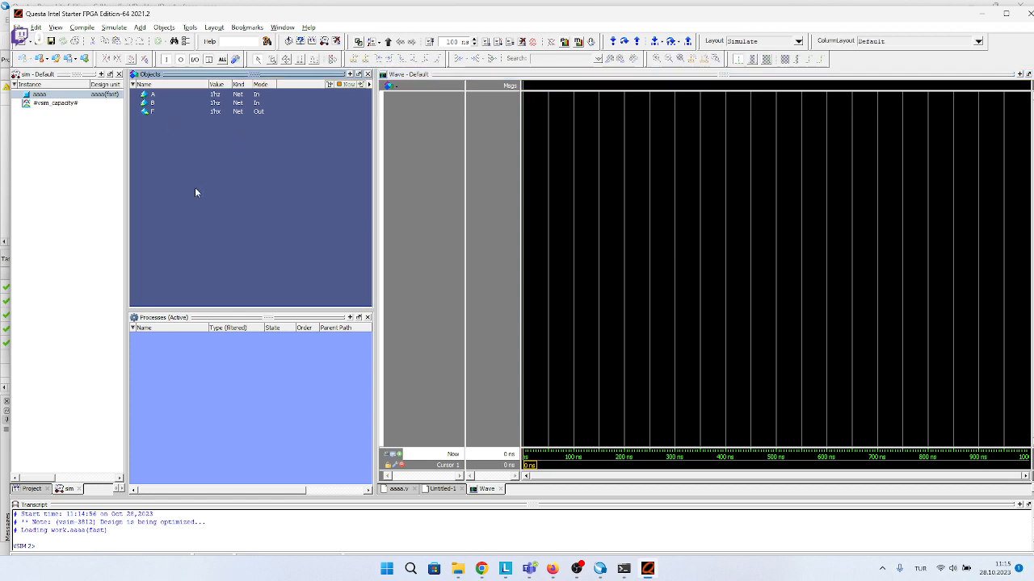
pyautogui.click(243, 105)
pyautogui.click(242, 113)
pyautogui.keyDown('ctrl'); pyautogui.click(242, 100); pyautogui.keyUp('ctrl')
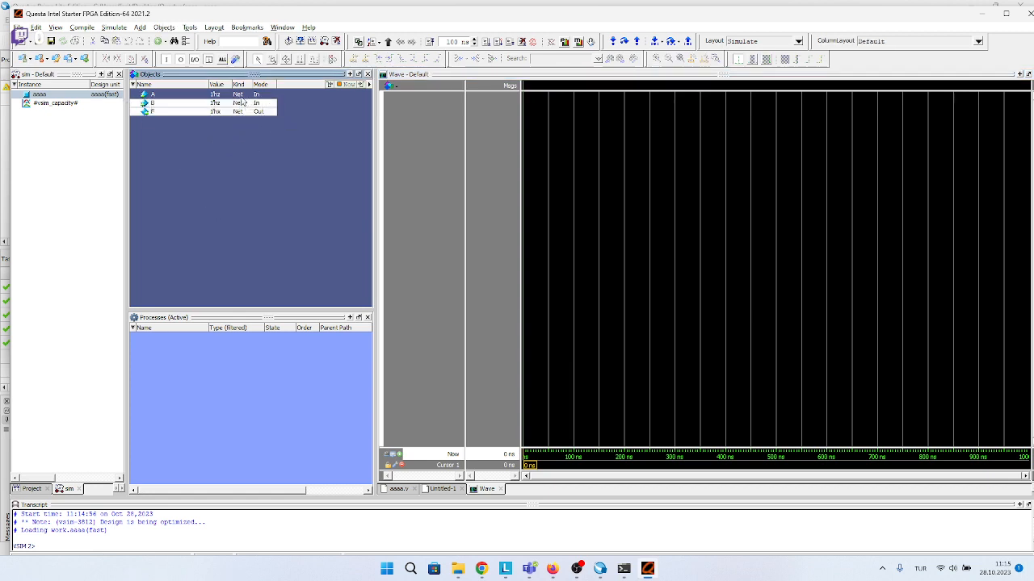
pyautogui.keyDown('ctrl'); pyautogui.click(240, 96); pyautogui.keyUp('ctrl')
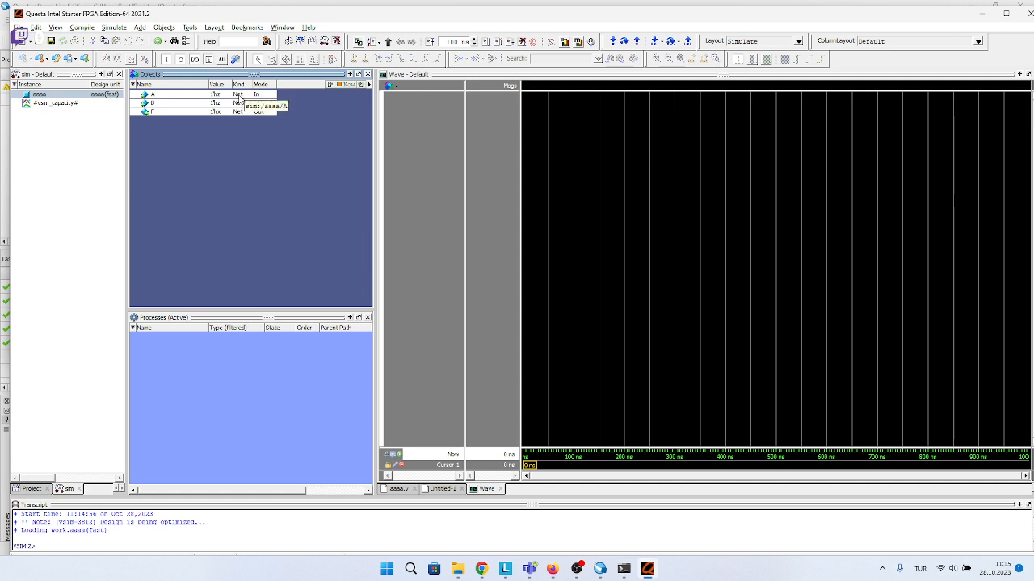
pyautogui.moveTo(429, 123); pyautogui.dragTo(431, 125)
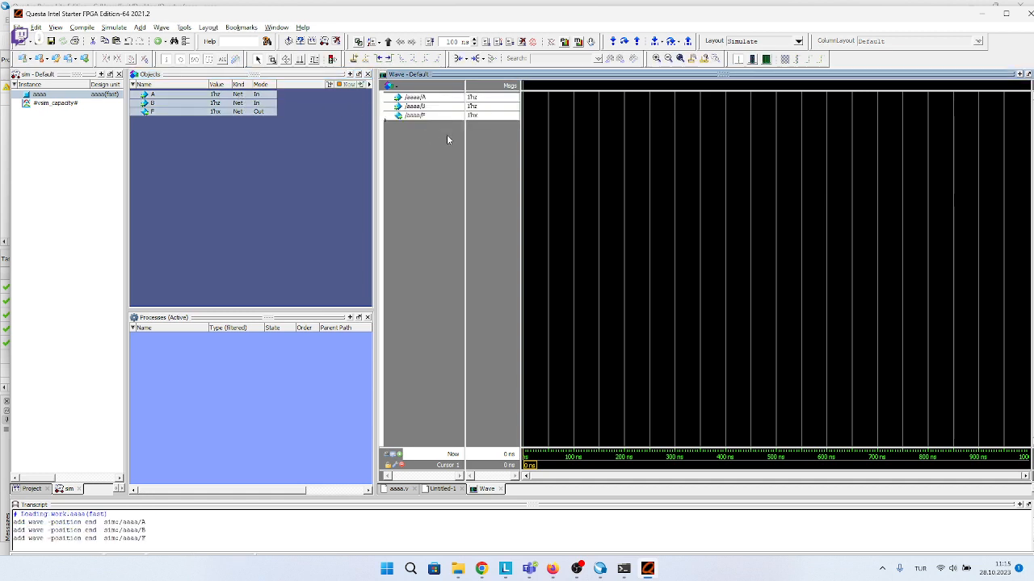
pyautogui.click(451, 166)
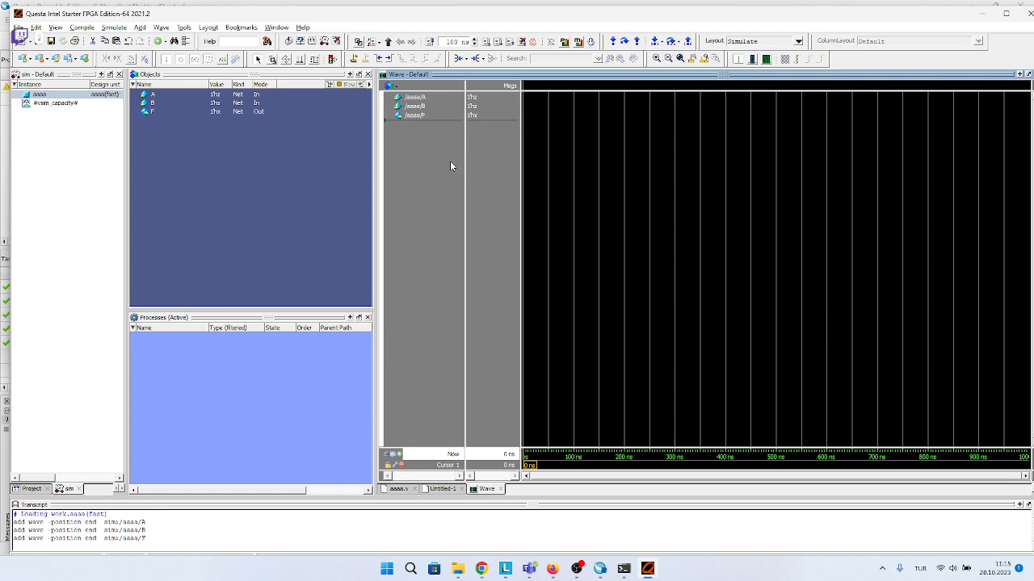
# Force input signal A in the Wave window to the value 1'h1.
pyautogui.doubleClick(429, 97)
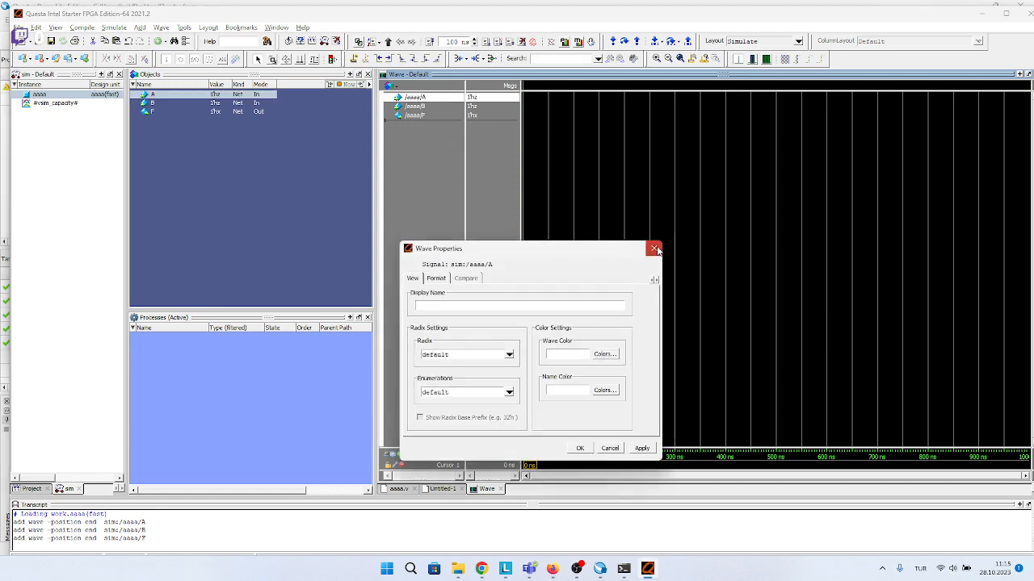
pyautogui.click(655, 249)
pyautogui.rightClick(430, 97)
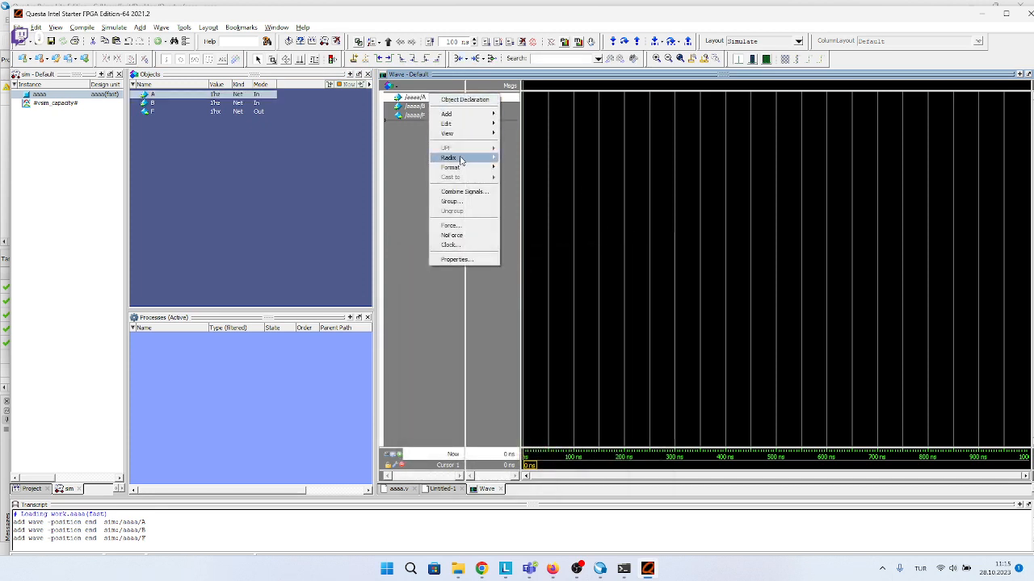
pyautogui.click(451, 226)
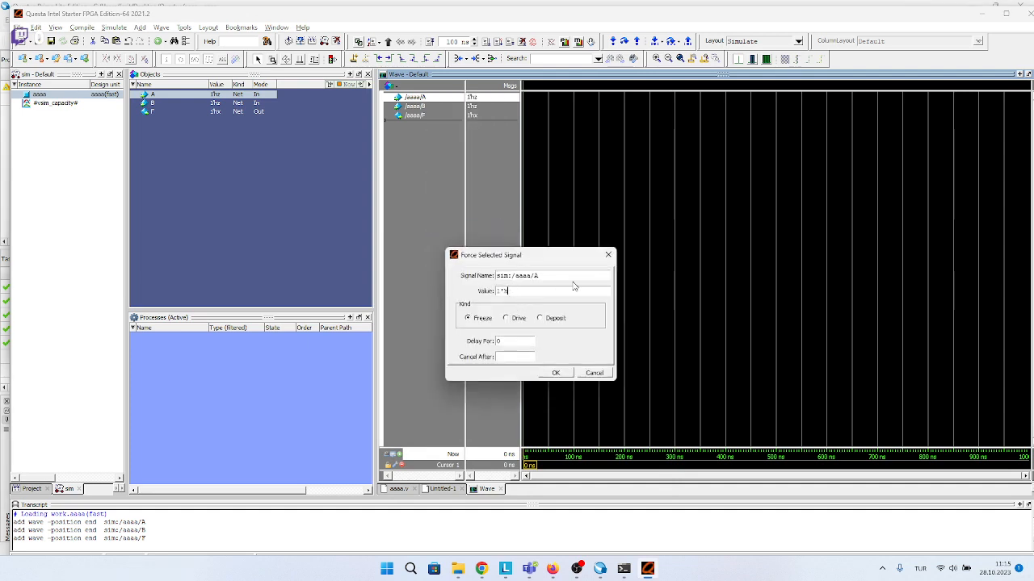
pyautogui.write('1')
pyautogui.click(555, 372)
# Force input signal B in the Wave window to the value 1'h1.
pyautogui.click(429, 107)
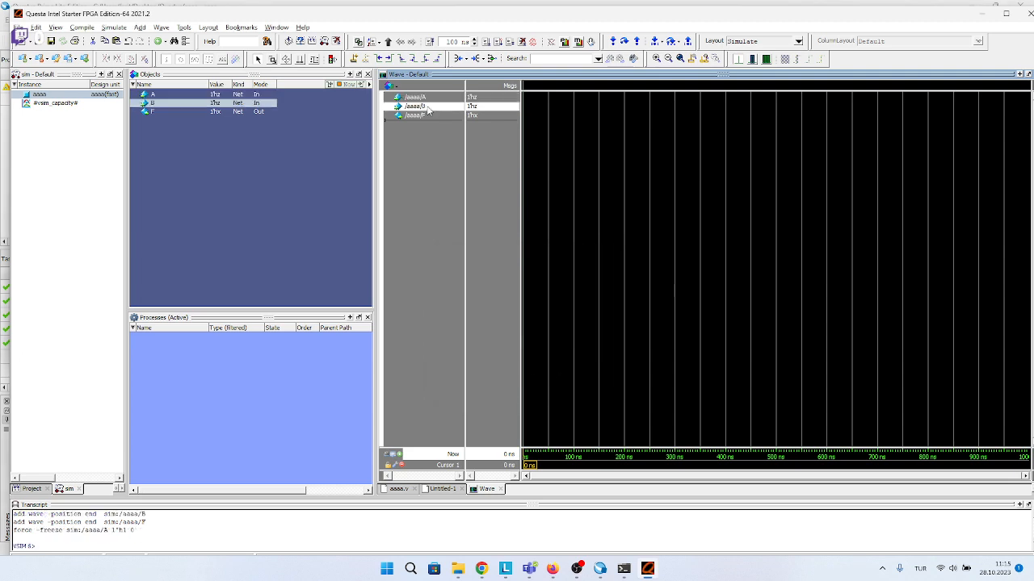
pyautogui.rightClick(450, 105)
pyautogui.click(471, 236)
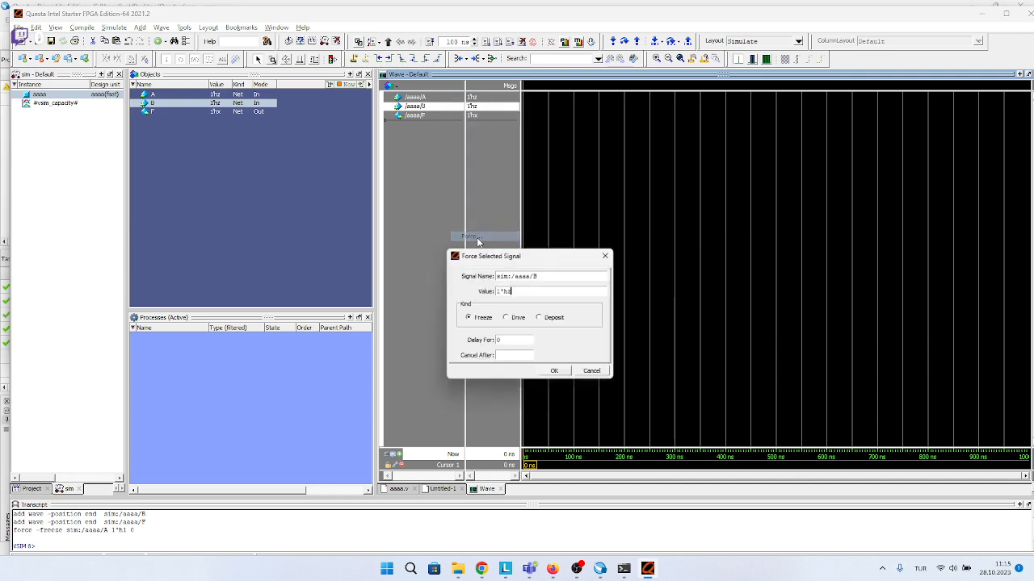
pyautogui.write('1')
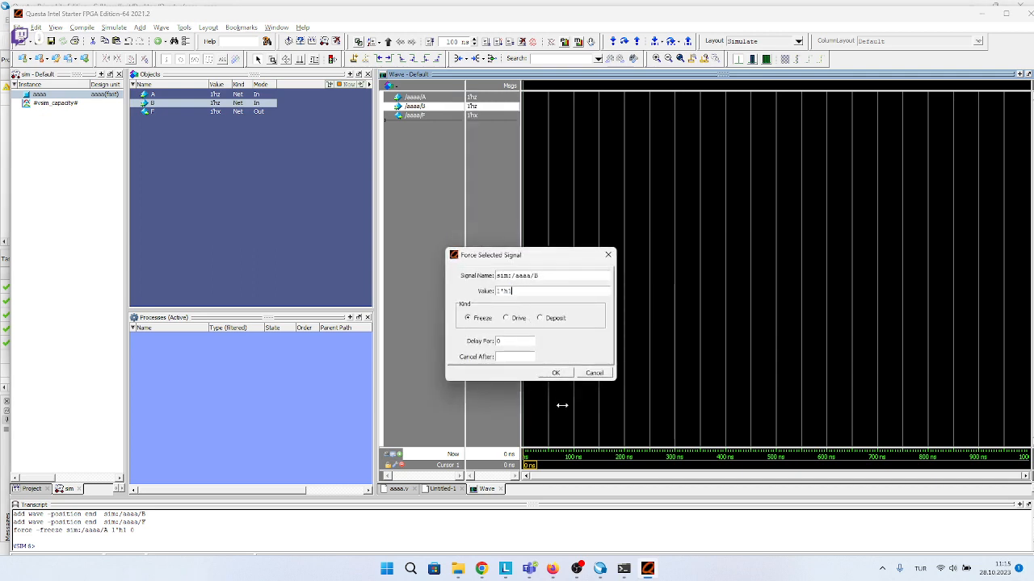
pyautogui.click(556, 373)
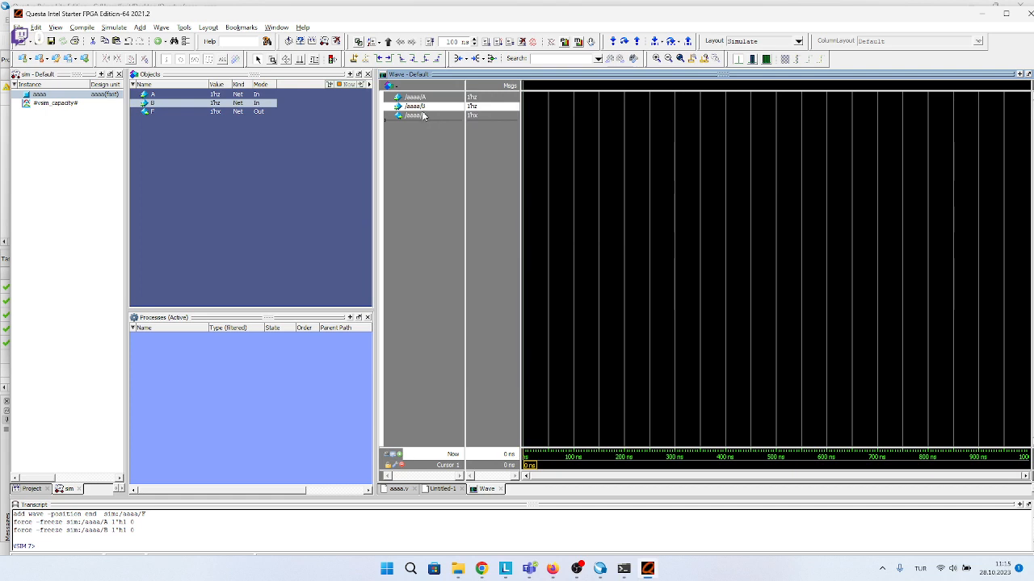
# Run the simulation for 100 ns with the forced inputs.
pyautogui.click(425, 117)
pyautogui.click(508, 159)
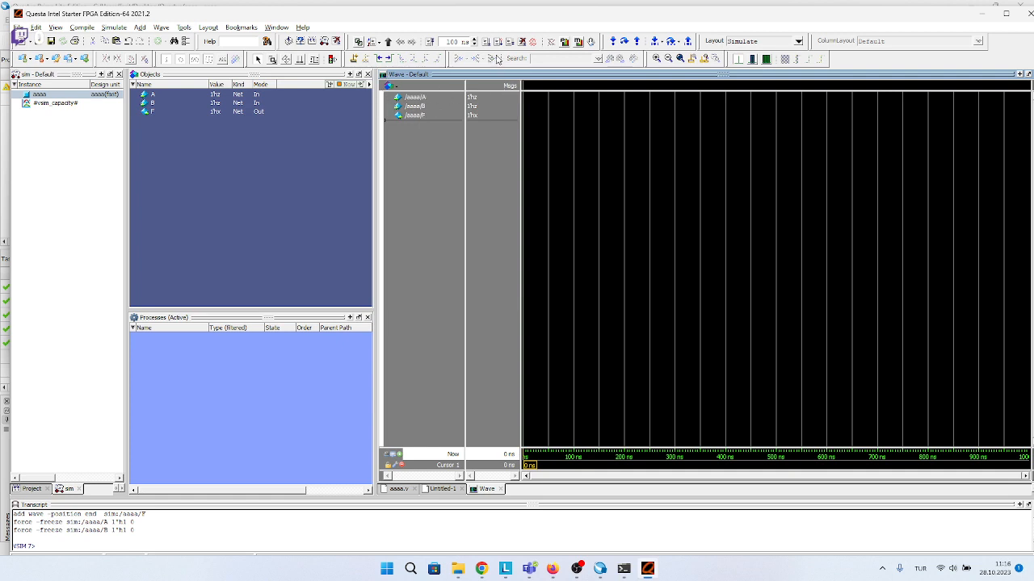
pyautogui.click(486, 42)
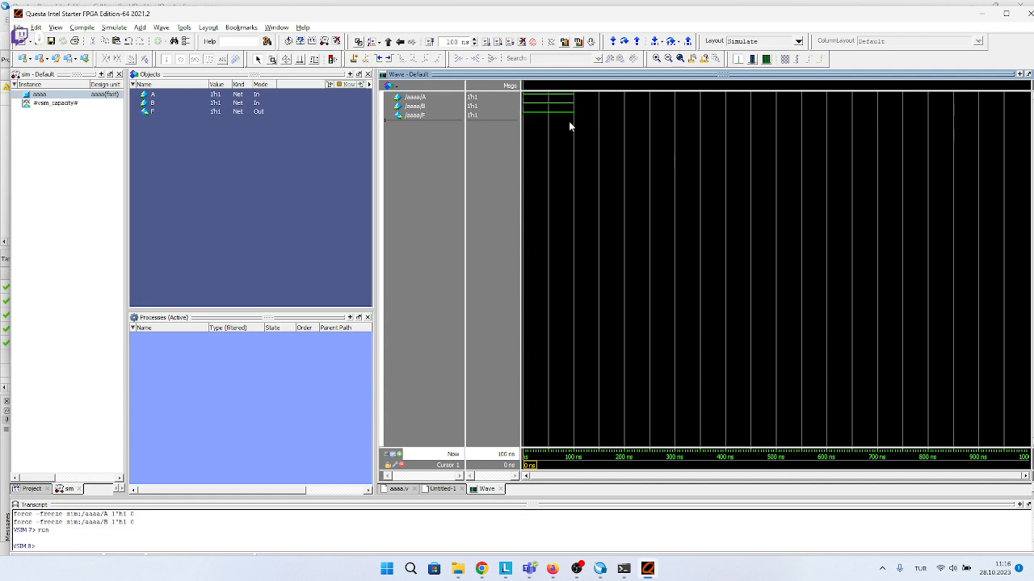
# Force input signal A in the Wave window to the value 1'h0 and run the simulation for another 100 ns.
pyautogui.doubleClick(415, 97)
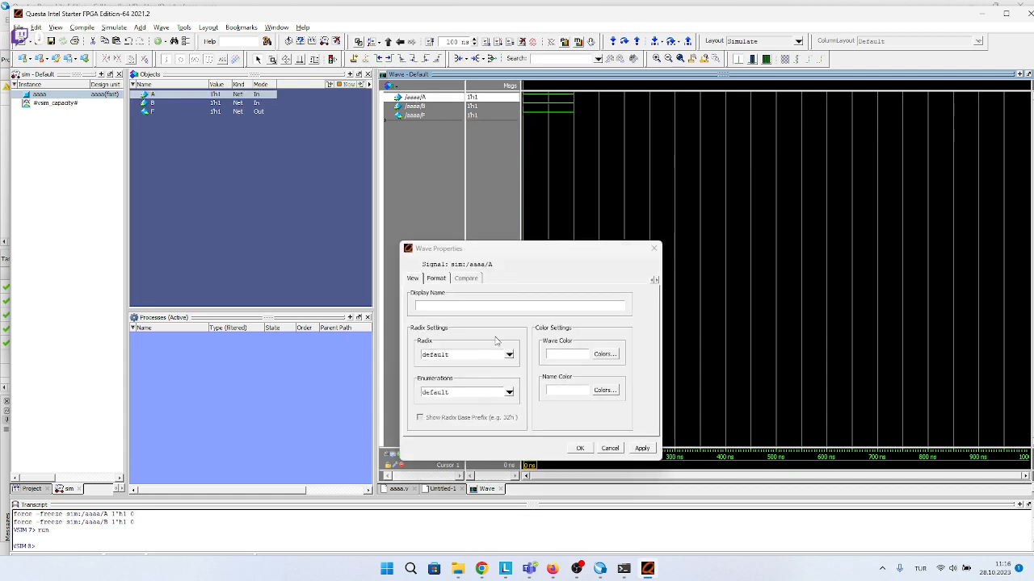
pyautogui.click(653, 248)
pyautogui.rightClick(421, 100)
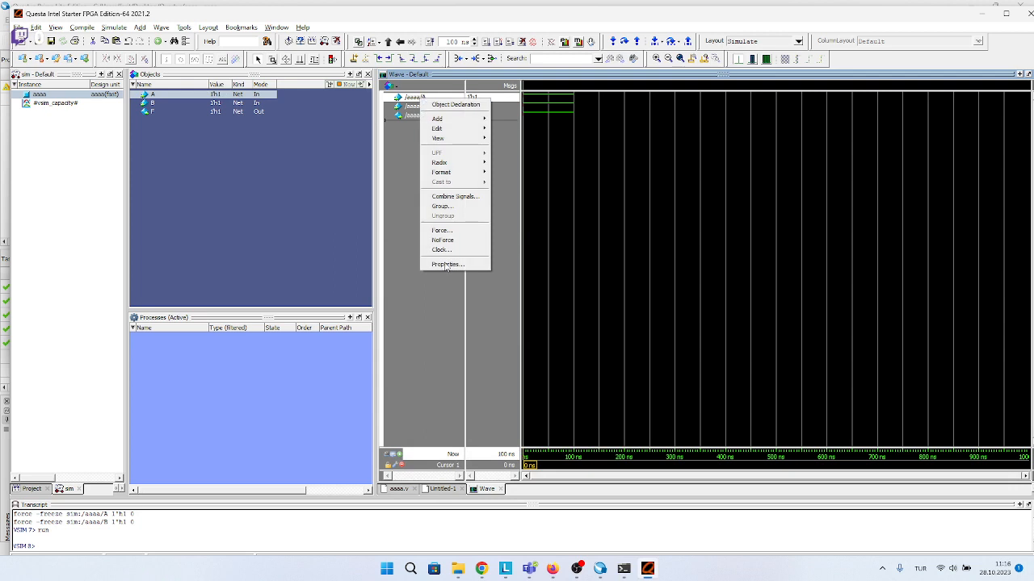
pyautogui.click(441, 230)
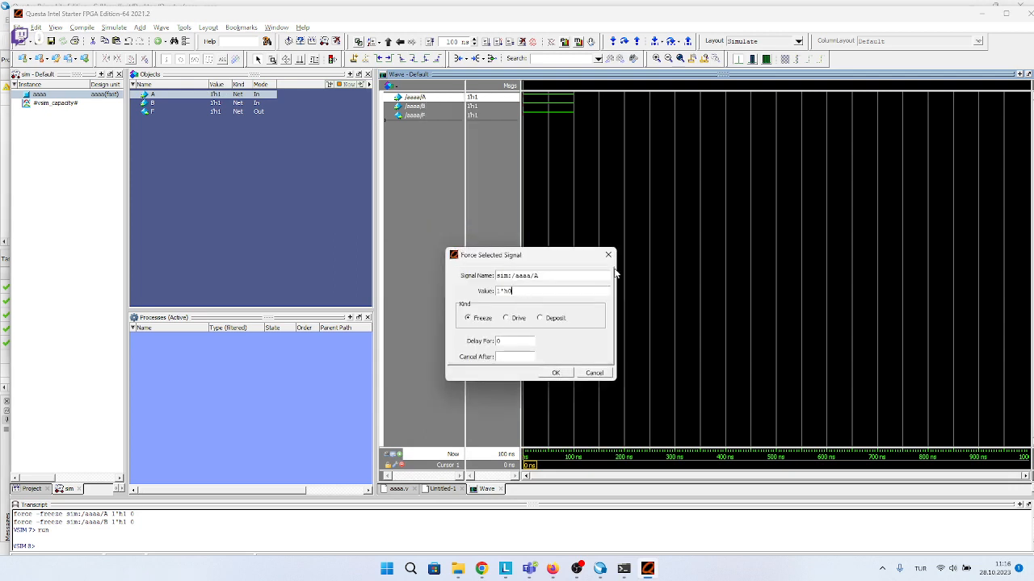
pyautogui.click(555, 373)
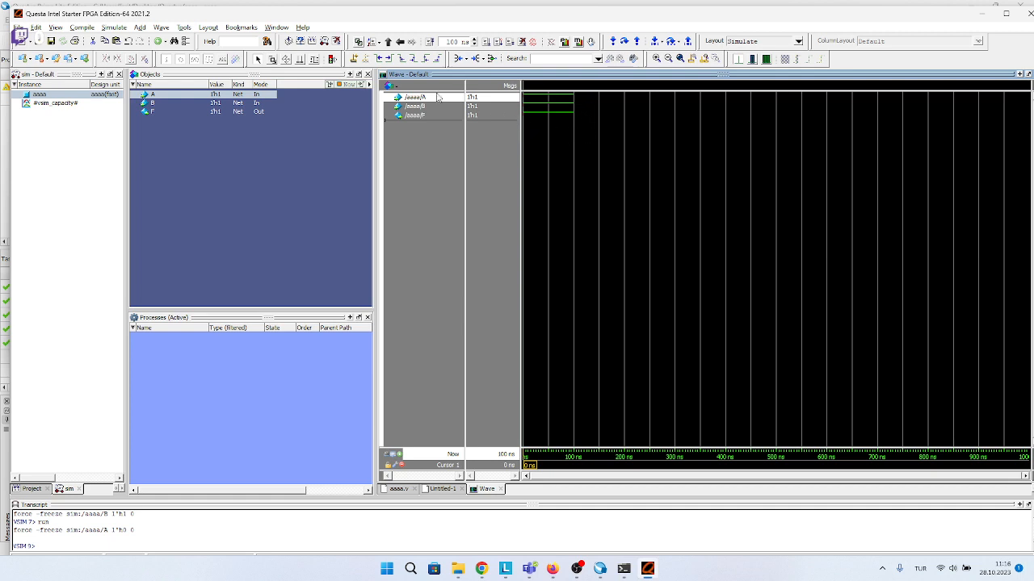
pyautogui.click(486, 41)
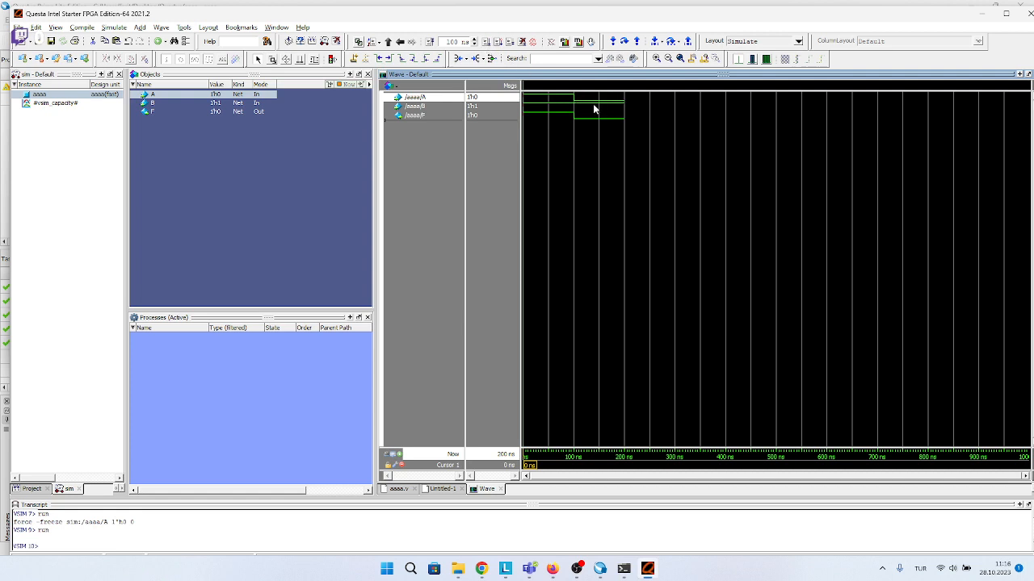
# Force input signal B in the Wave window to the value 1'h0 and run the simulation for another 100 ns.
pyautogui.doubleClick(427, 108)
pyautogui.click(652, 247)
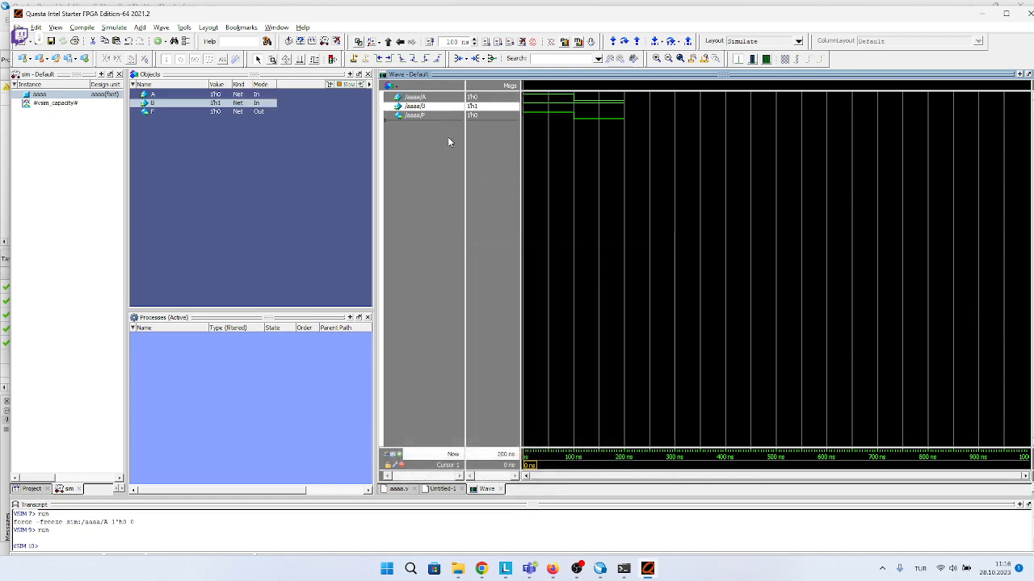
pyautogui.rightClick(427, 111)
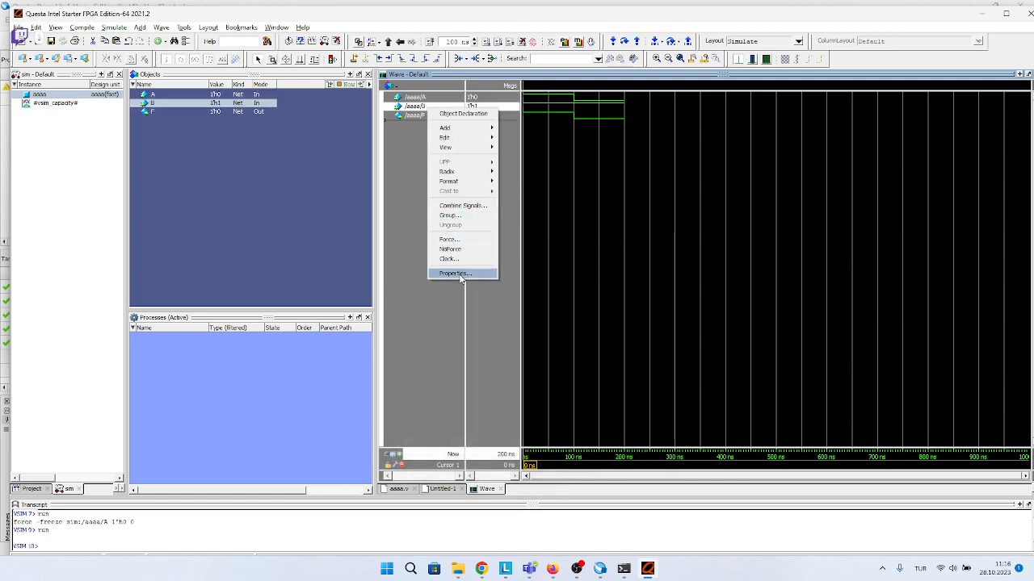
pyautogui.click(462, 240)
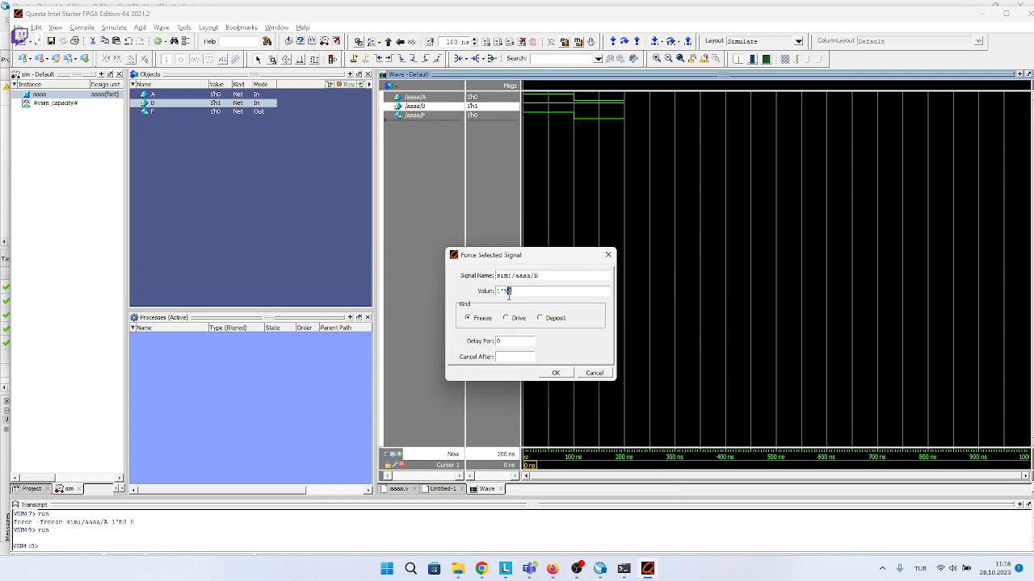
pyautogui.write('0')
pyautogui.click(556, 372)
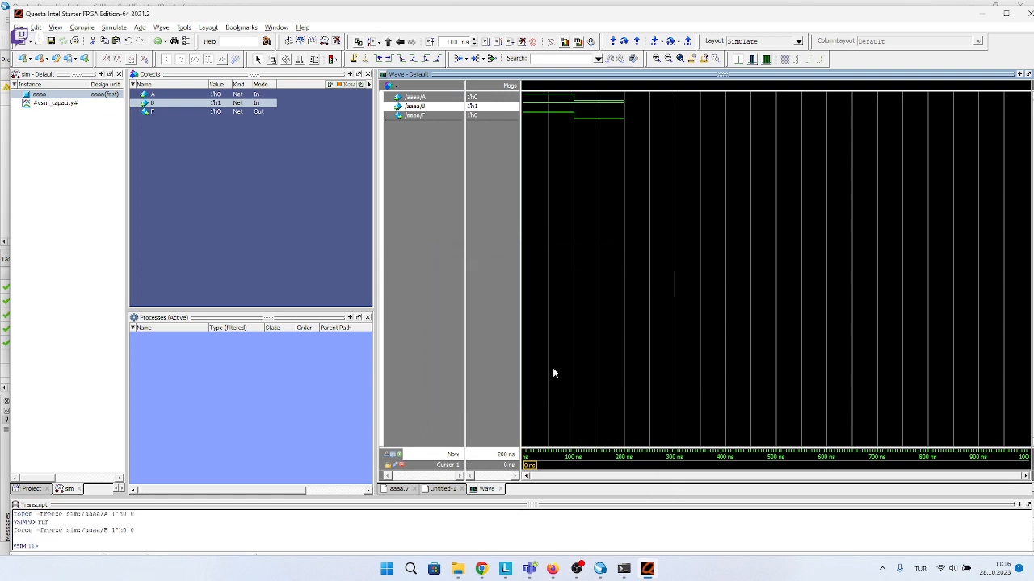
pyautogui.click(485, 41)
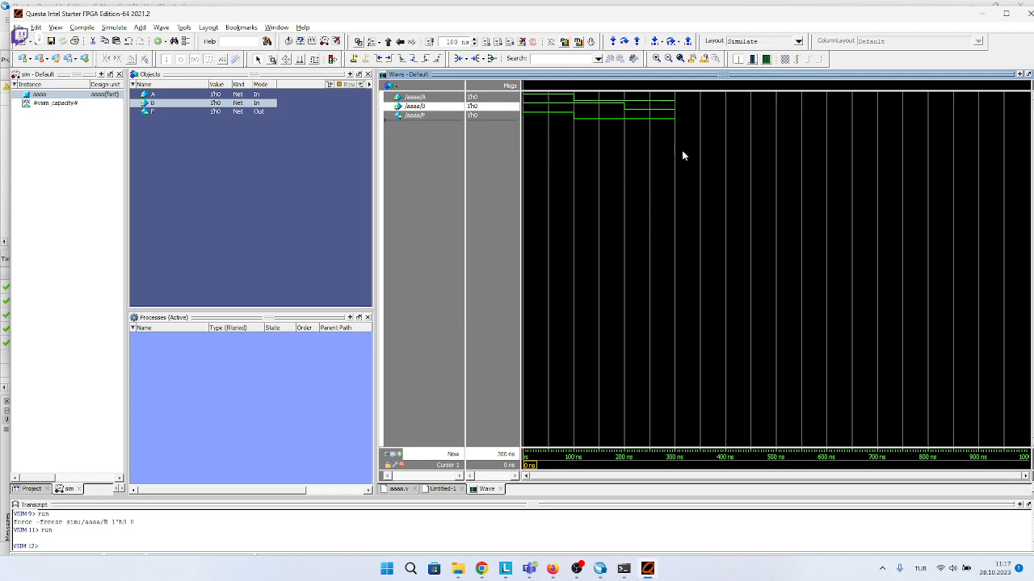
# Move the waveform cursor back across the simulated intervals to 0 ns to compare A, B and F.
pyautogui.moveTo(699, 154); pyautogui.dragTo(533, 185)
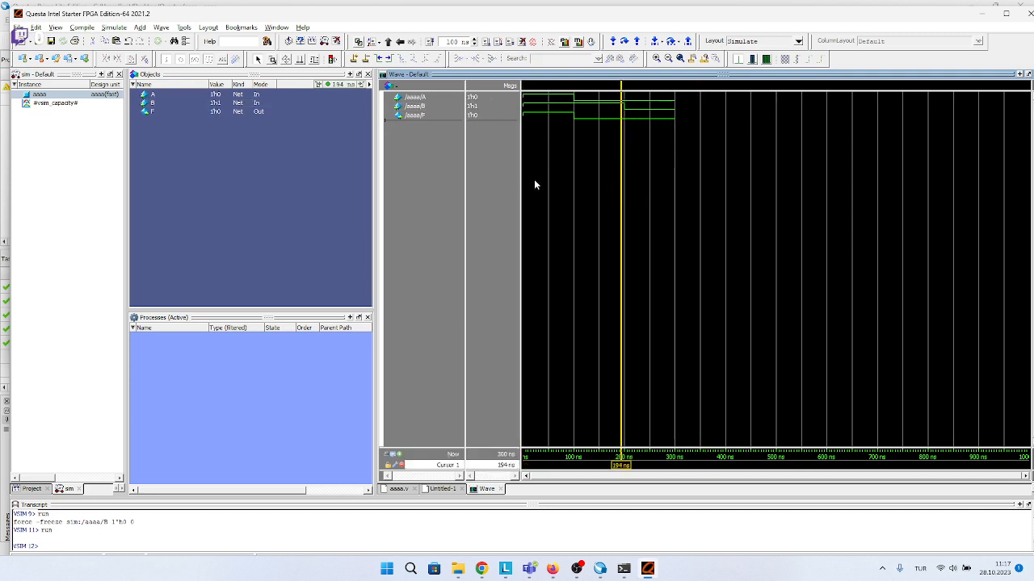
pyautogui.moveTo(623, 198); pyautogui.dragTo(542, 210)
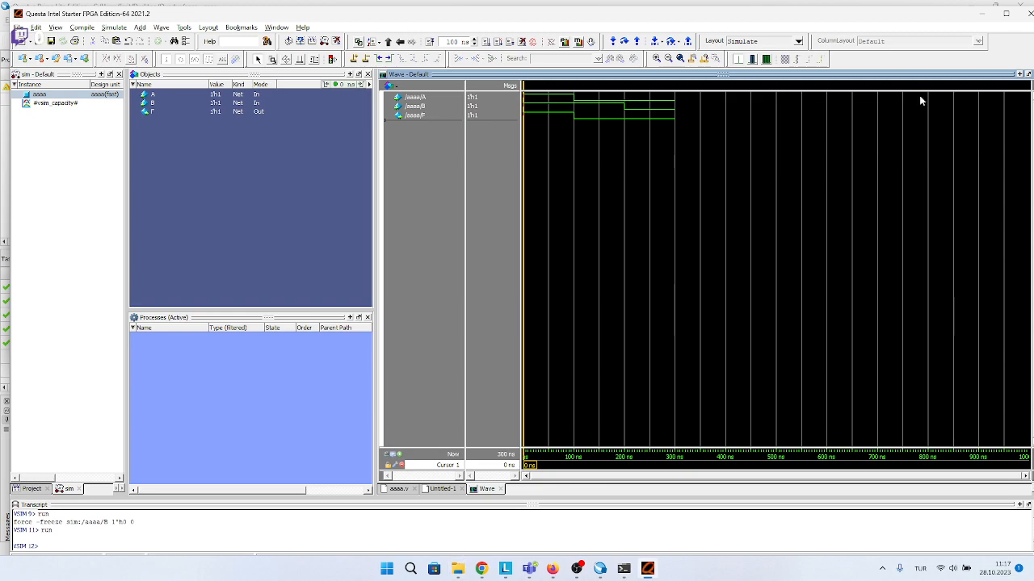
# Minimize the Questa, Quartus and terminal windows to reach the desktop.
pyautogui.click(978, 14)
pyautogui.click(971, 7)
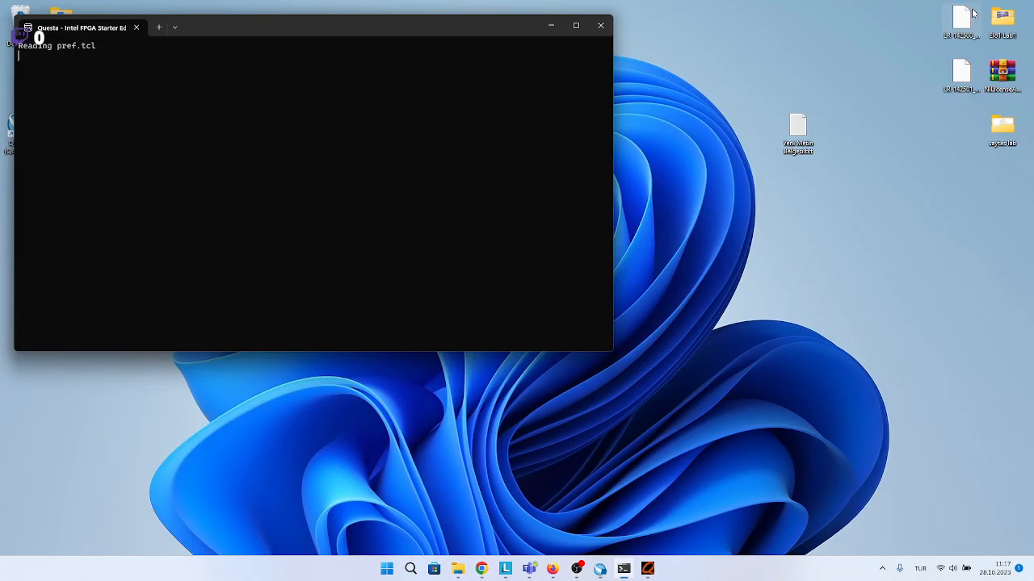
pyautogui.click(551, 25)
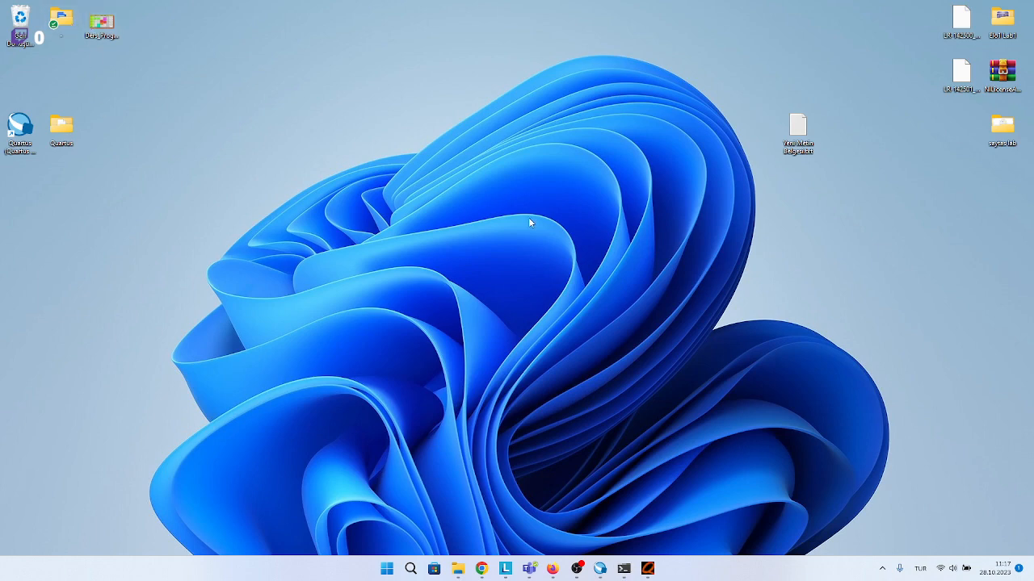
# Open the saytas lab folder from the desktop and open the DE10_Lite and DE1_SoC user manual PDFs in Firefox.
pyautogui.doubleClick(1002, 134)
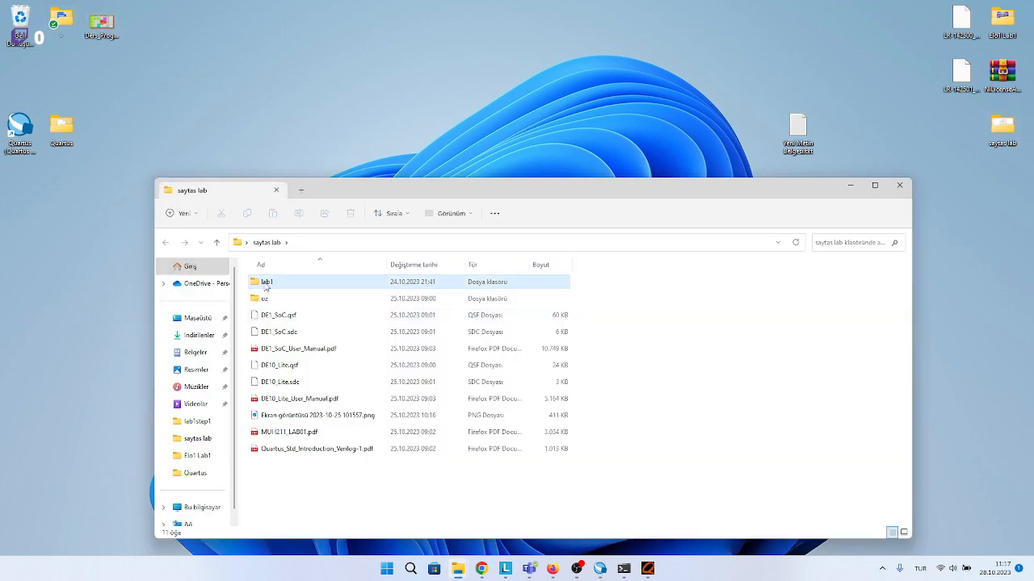
pyautogui.doubleClick(266, 283)
pyautogui.click(165, 242)
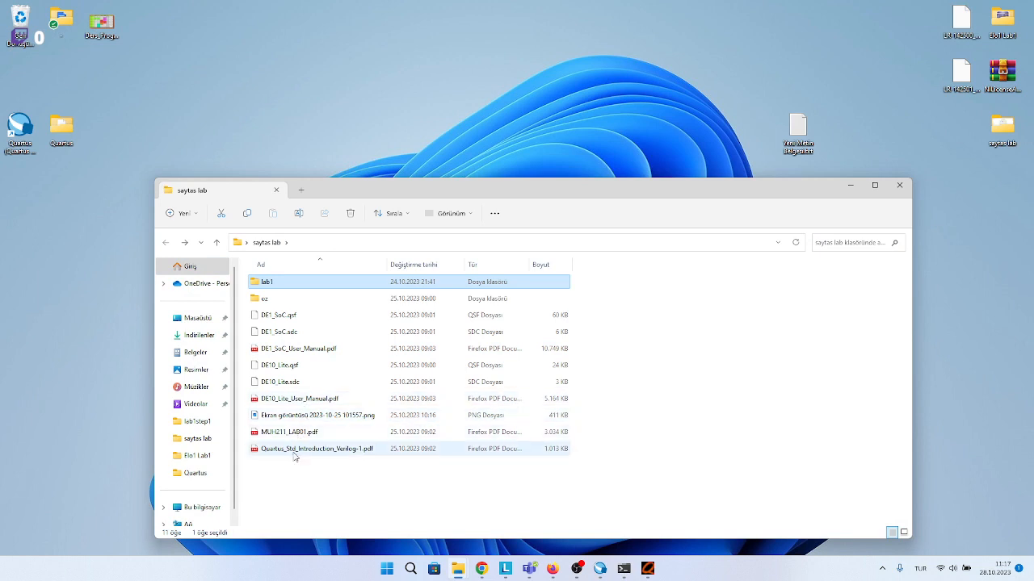
pyautogui.click(287, 399)
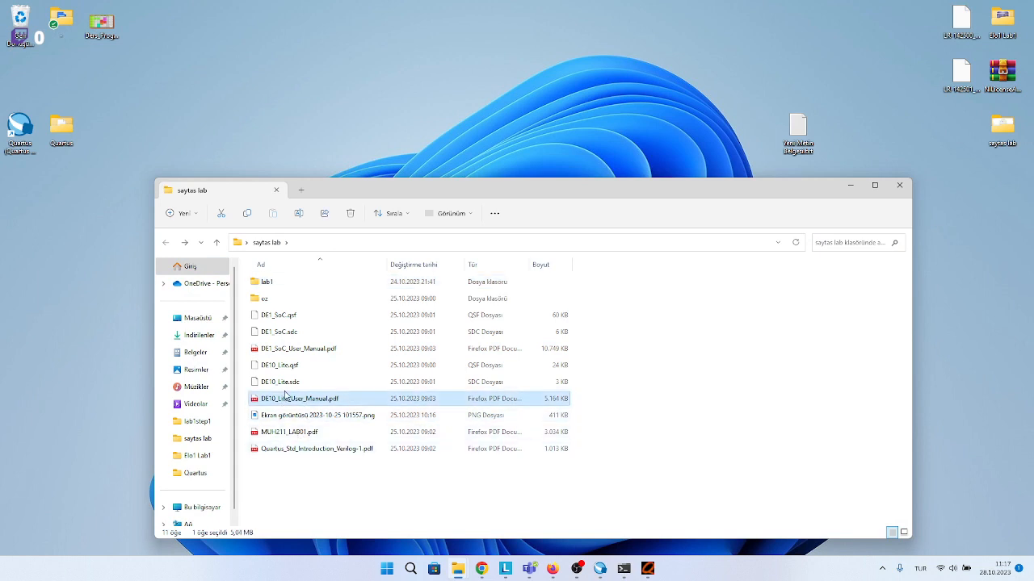
pyautogui.doubleClick(298, 349)
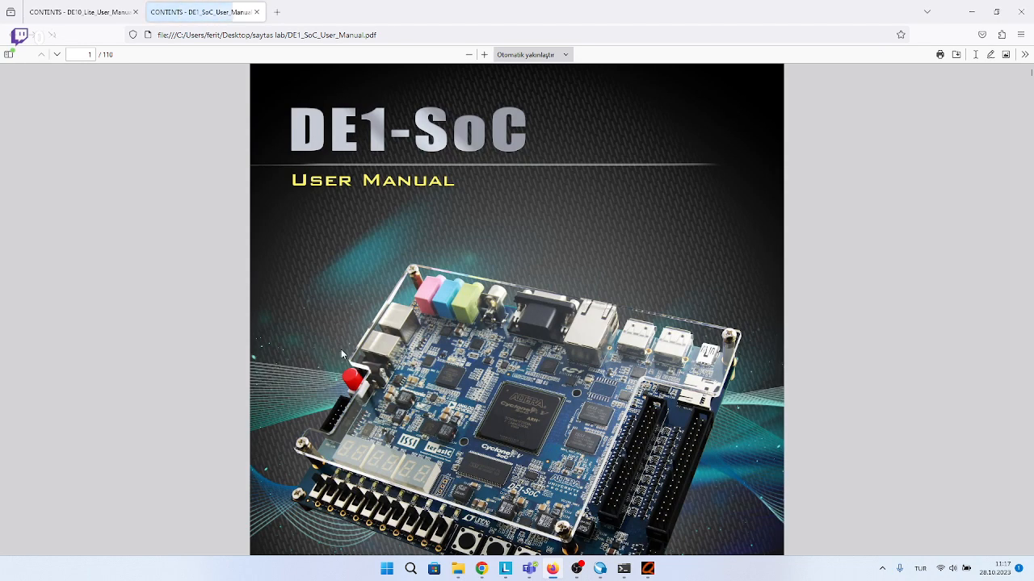
# Look through the DE1-SoC manual to the seven-segment pin assignment table, then close Firefox and the folder window.
pyautogui.scroll(-5, 523, 349)
pyautogui.scroll(-5, 523, 348)
pyautogui.moveTo(1032, 78); pyautogui.dragTo(1030, 183)
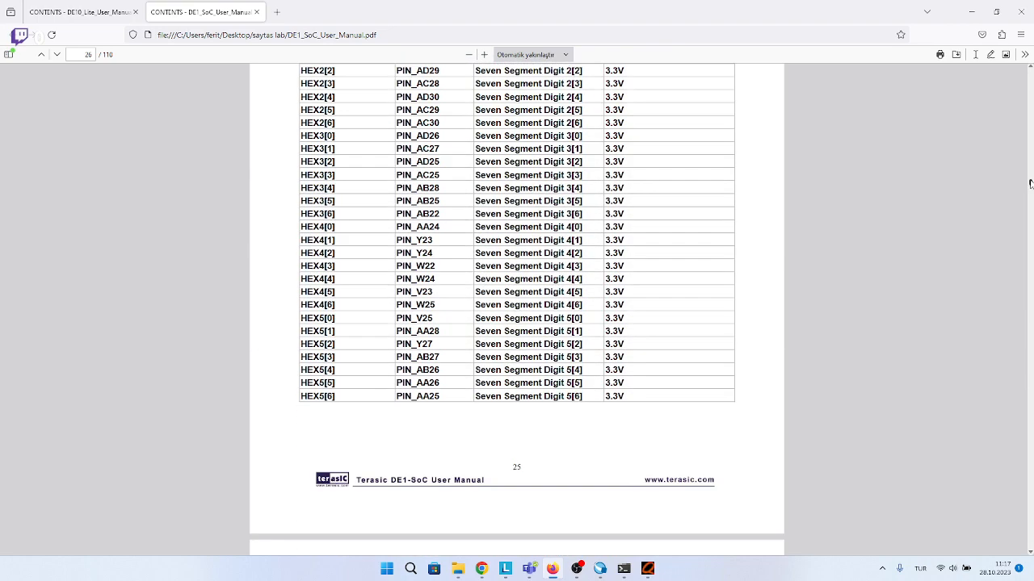
pyautogui.click(1021, 11)
pyautogui.click(898, 185)
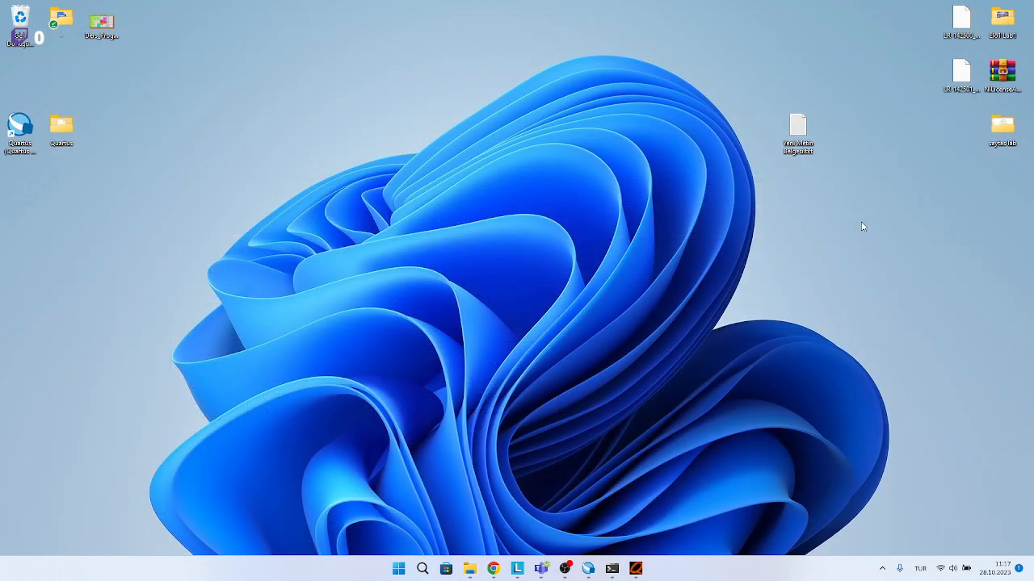